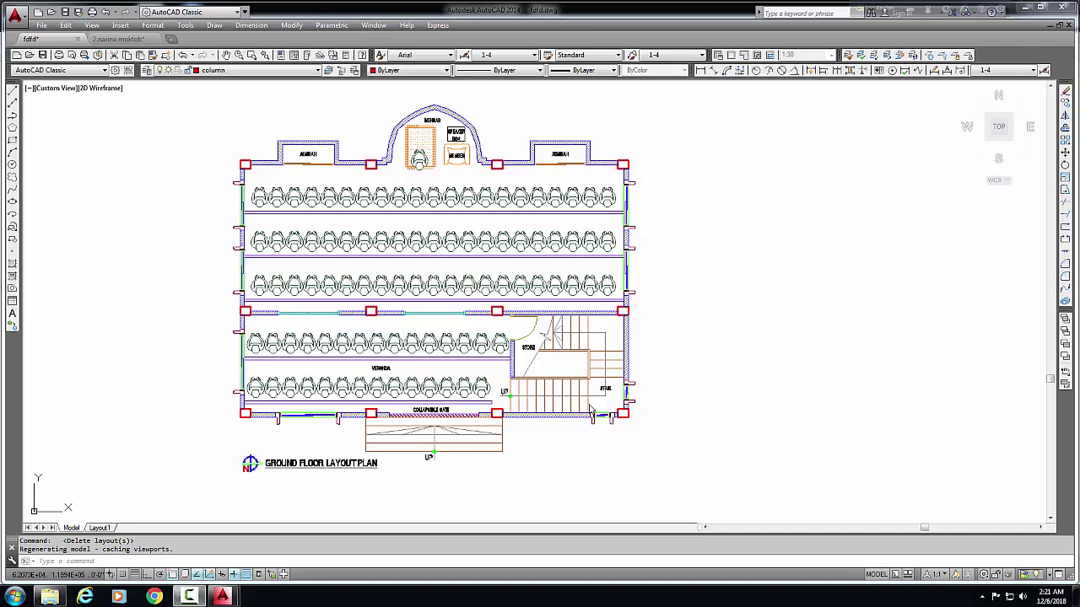
Step: Start the Create Layout wizard, name the layout A3 and choose Adobe PDF as plotter
scroll(610, 452, down, 1)
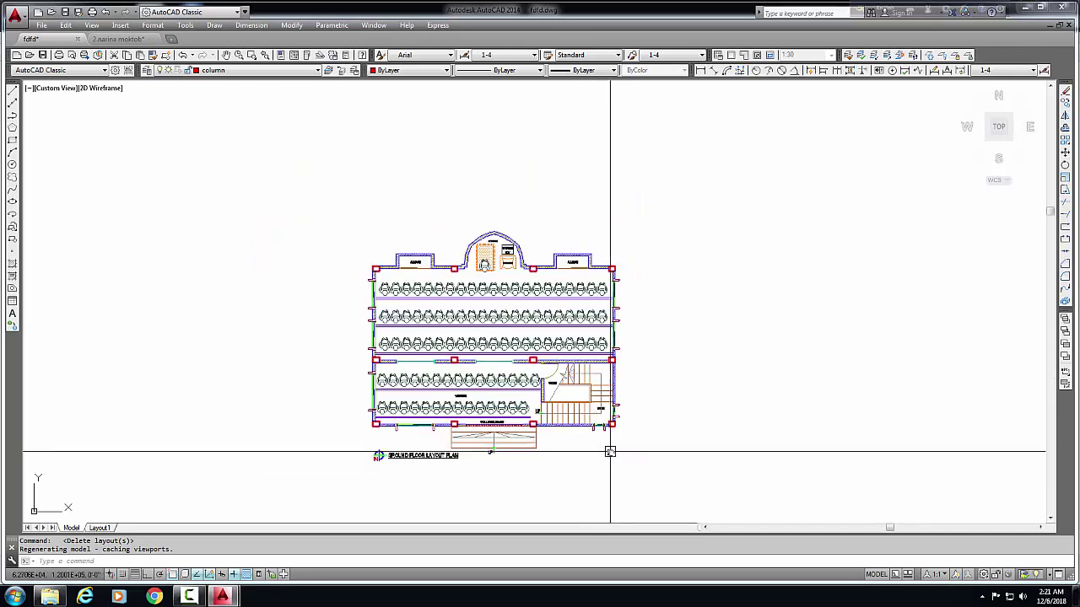
middle_drag(610, 453, 579, 441)
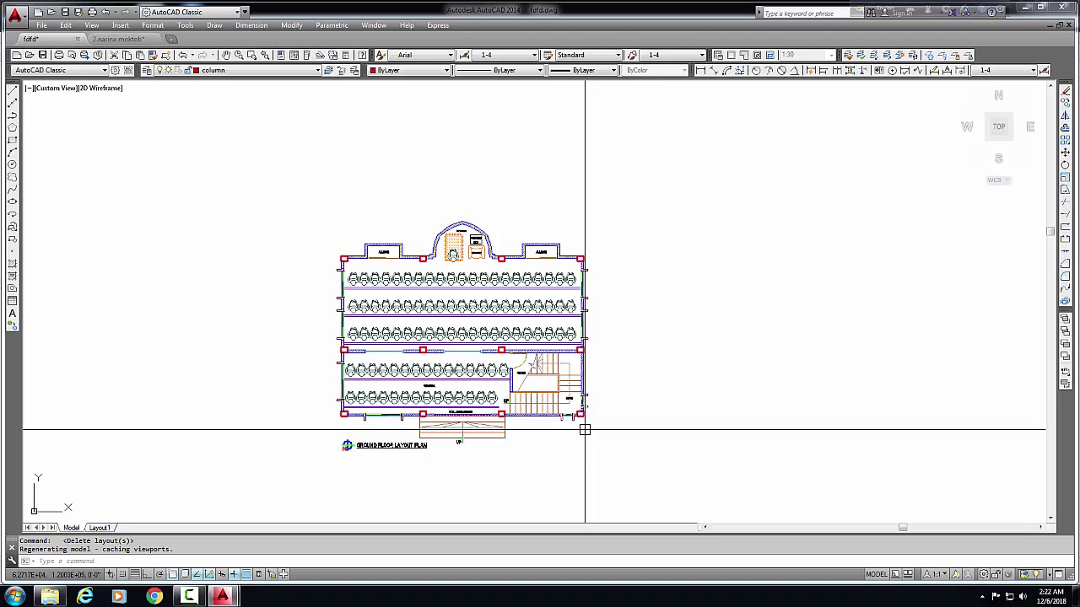
mouse_move(586, 433)
middle_down()
mouse_move(673, 419)
mouse_move(681, 446)
mouse_move(600, 446)
middle_up()
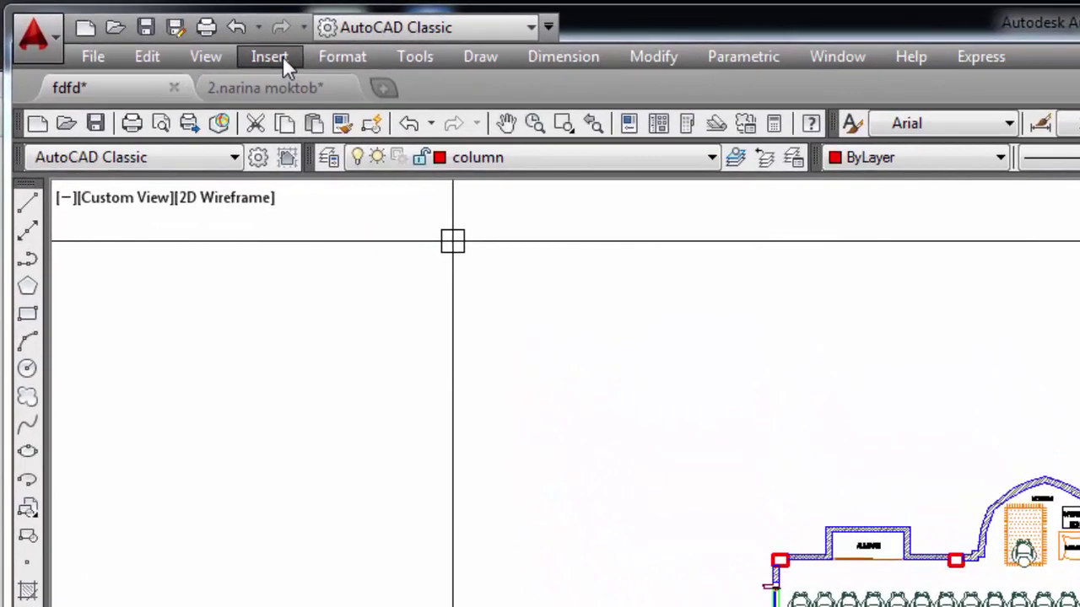
click(287, 63)
mouse_move(338, 319)
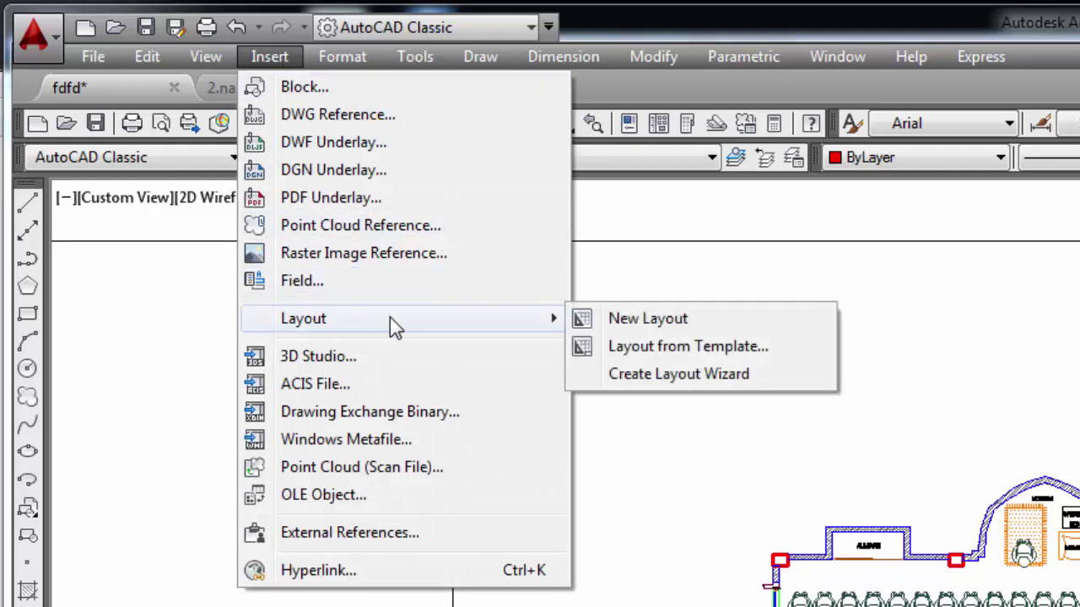
click(677, 377)
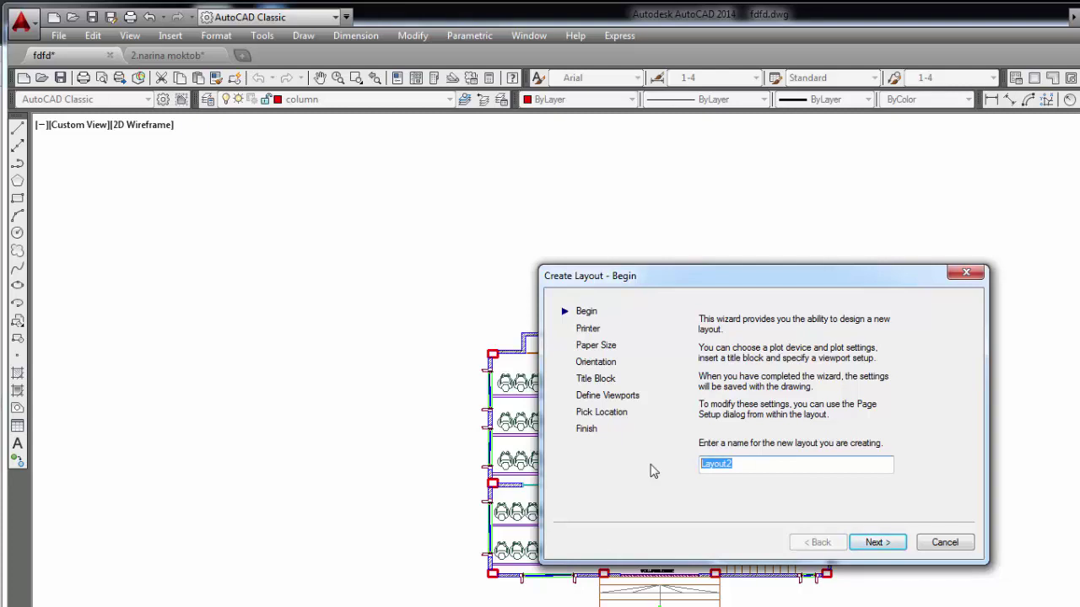
text(A3)
click(877, 542)
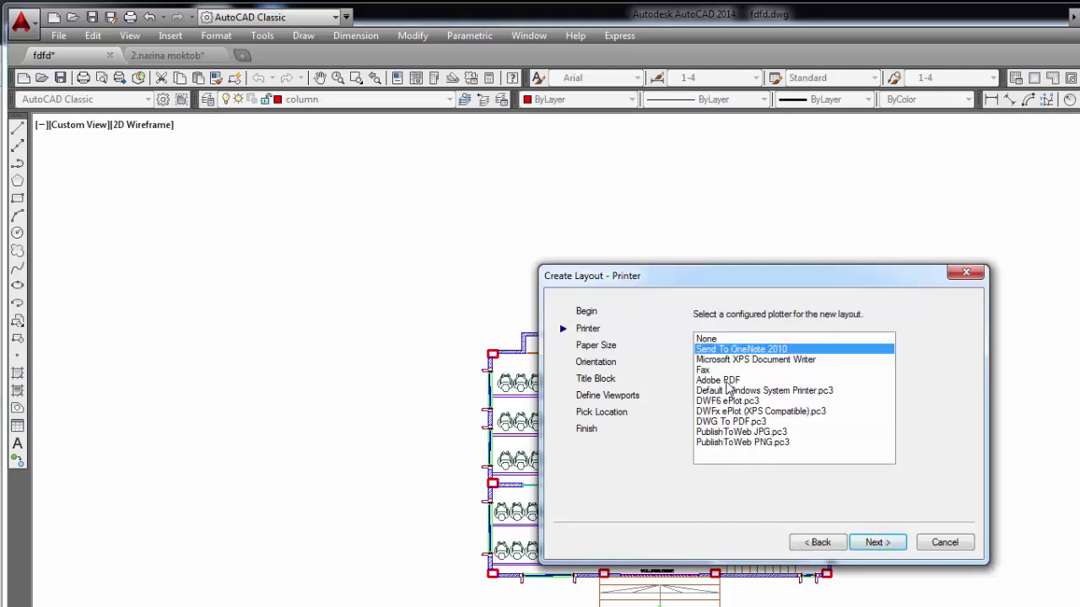
click(727, 381)
click(874, 545)
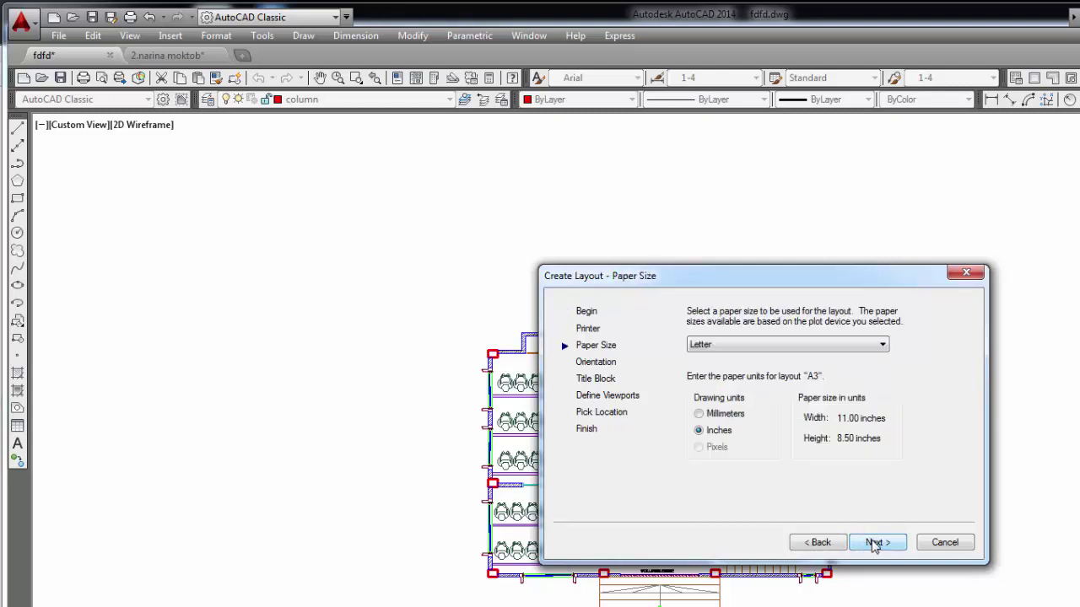
Step: Pick A3 paper, keep landscape orientation, skip the title block and accept the viewport defaults
click(717, 416)
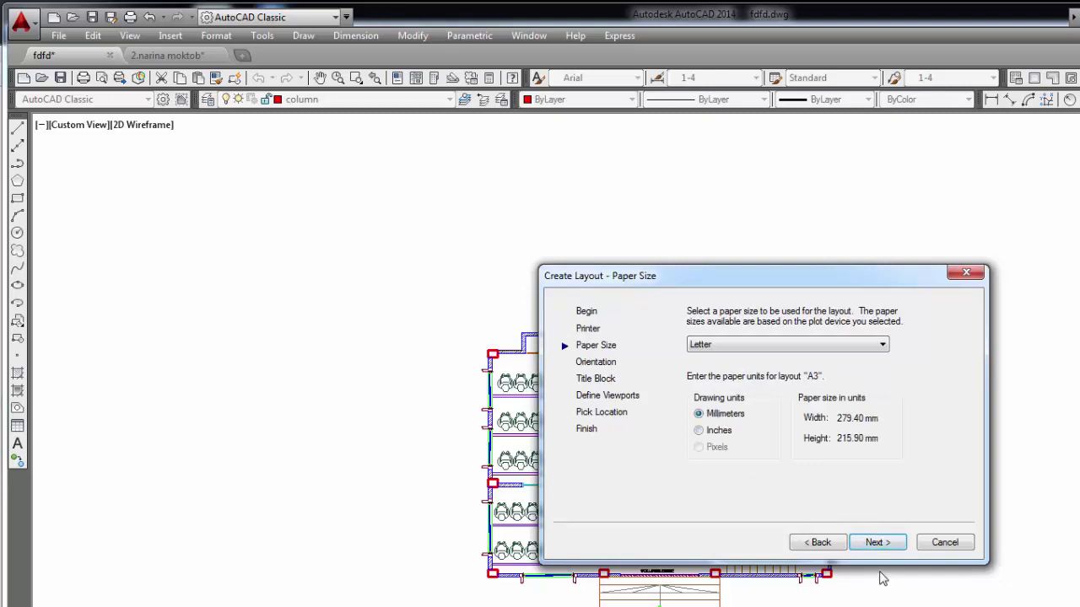
click(717, 431)
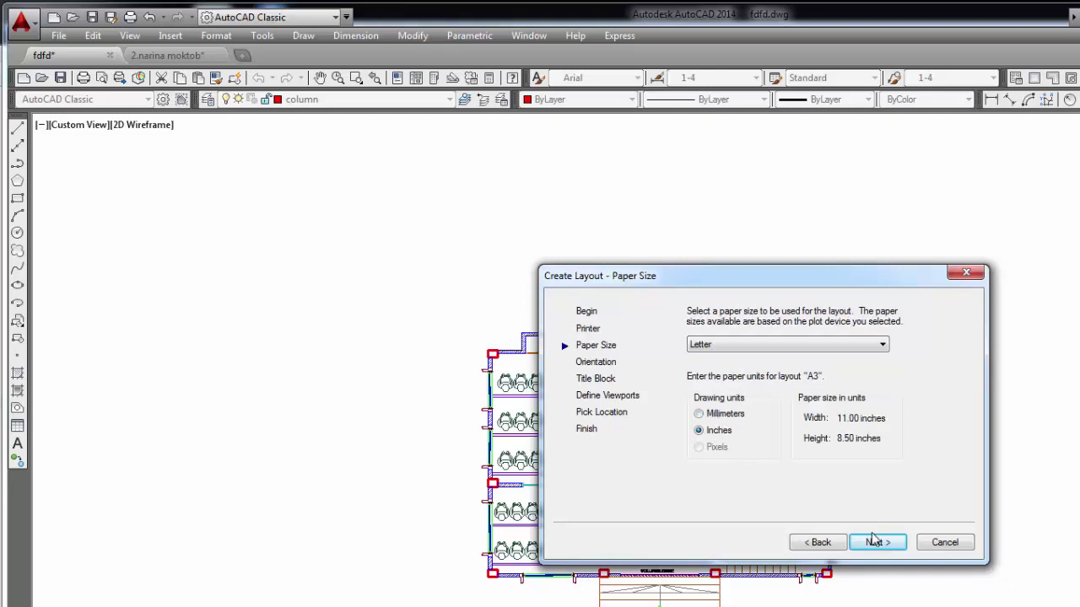
click(730, 347)
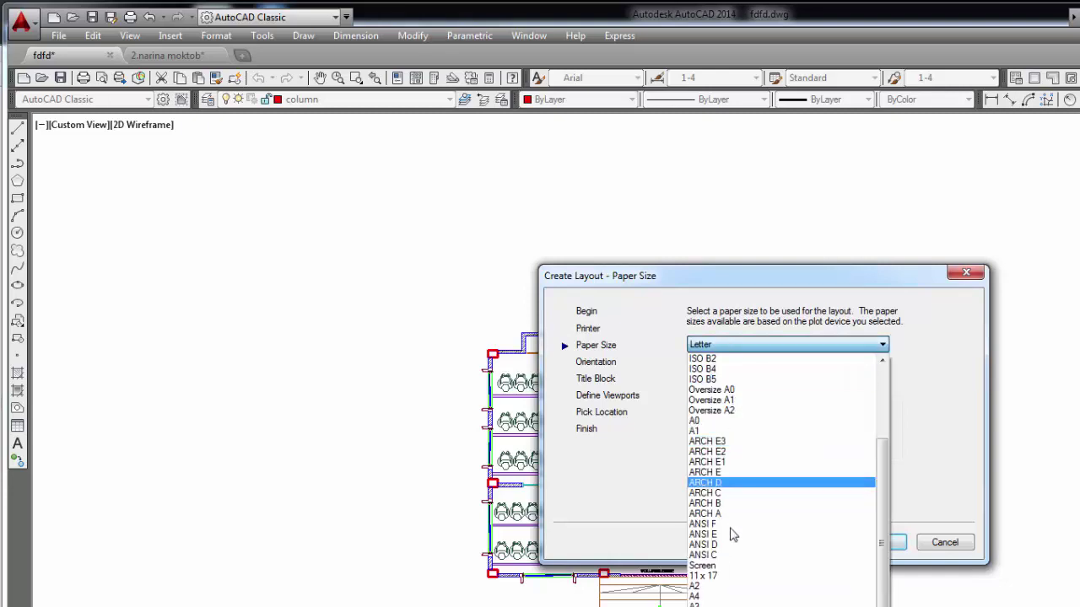
click(718, 604)
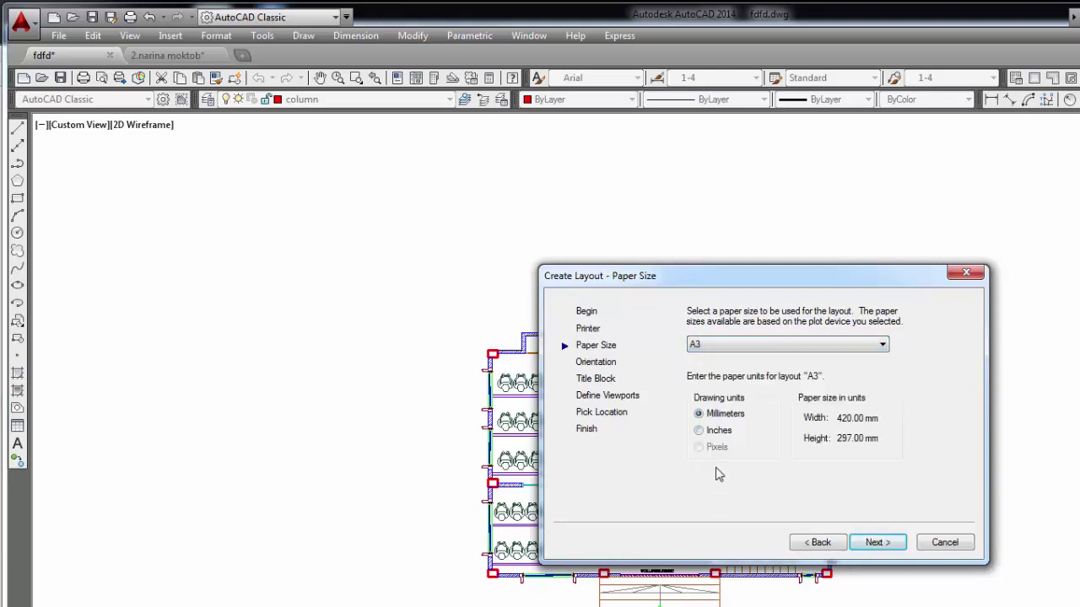
click(877, 547)
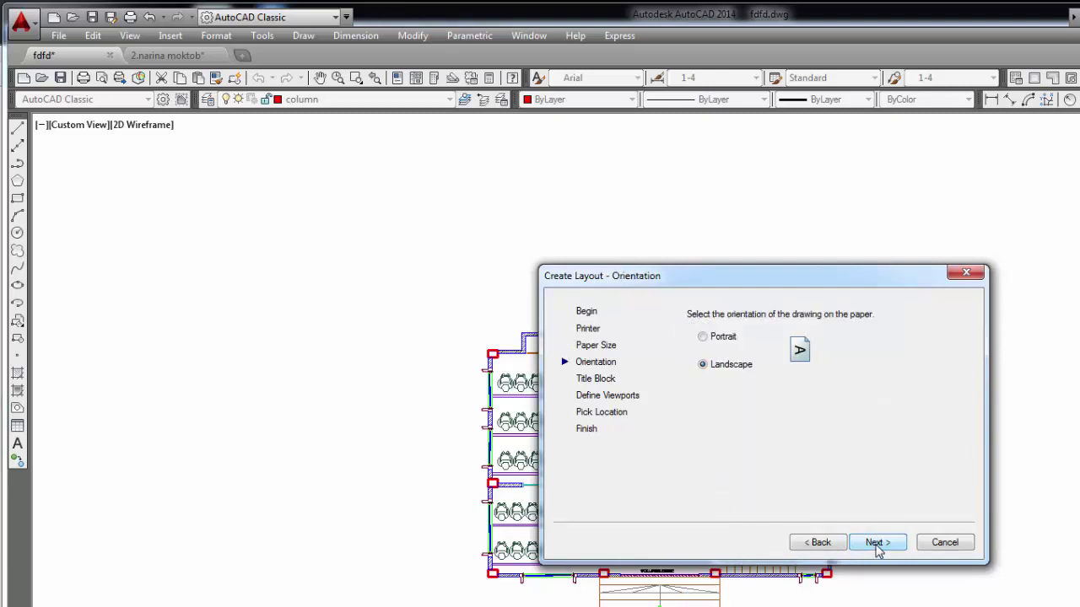
click(877, 547)
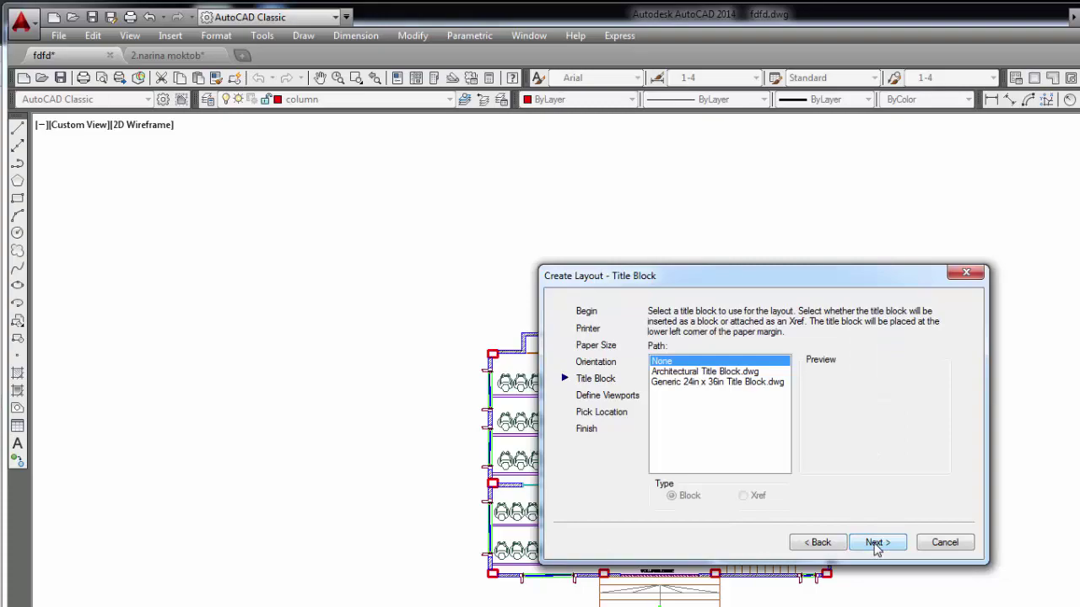
click(877, 547)
click(877, 544)
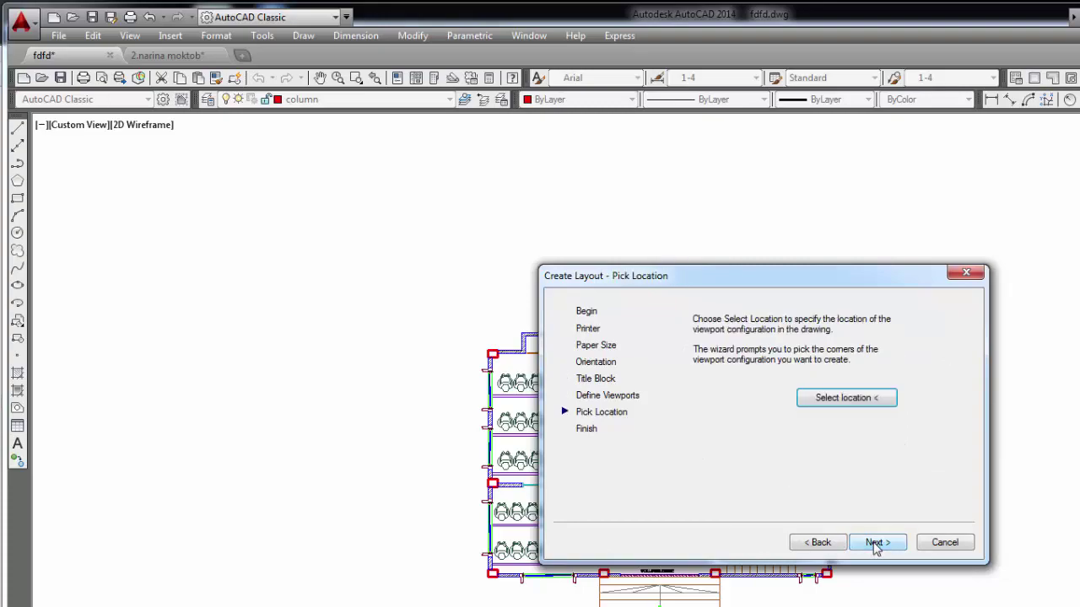
click(877, 544)
Step: Finish the wizard so the A3 layout appears
click(859, 533)
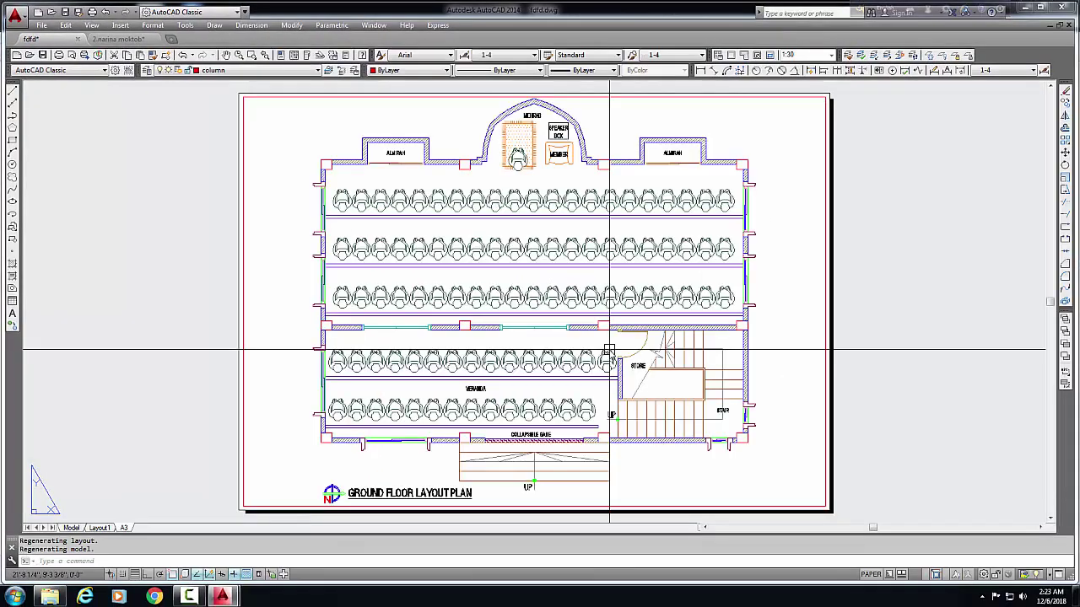
scroll(552, 362, down, 4)
scroll(512, 326, up, 2)
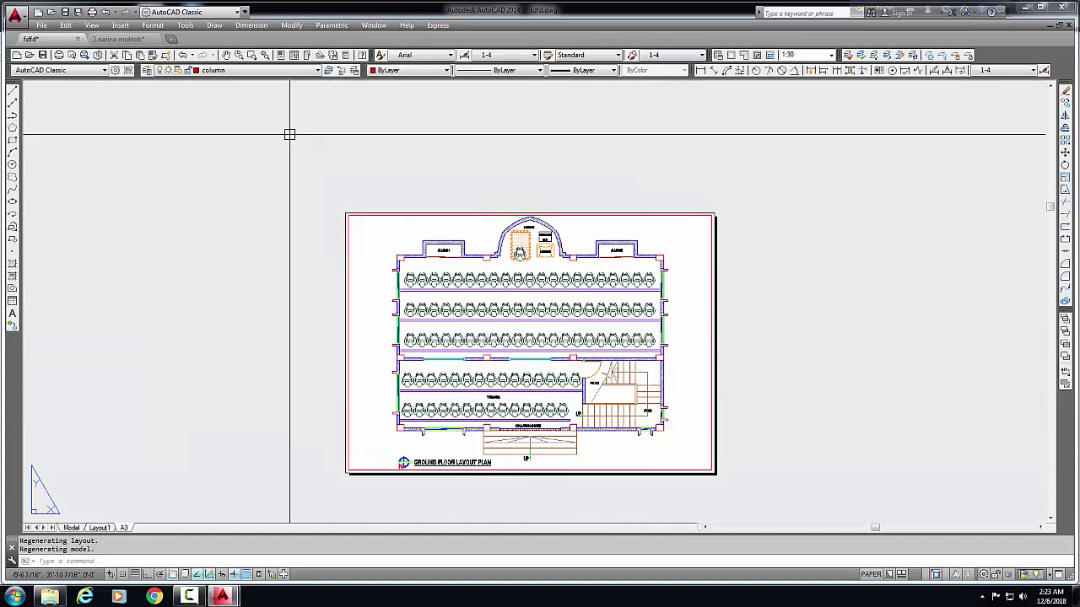
Step: Draw a rectangle framing the A3 sheet and move it onto the Defpoints layer
click(11, 140)
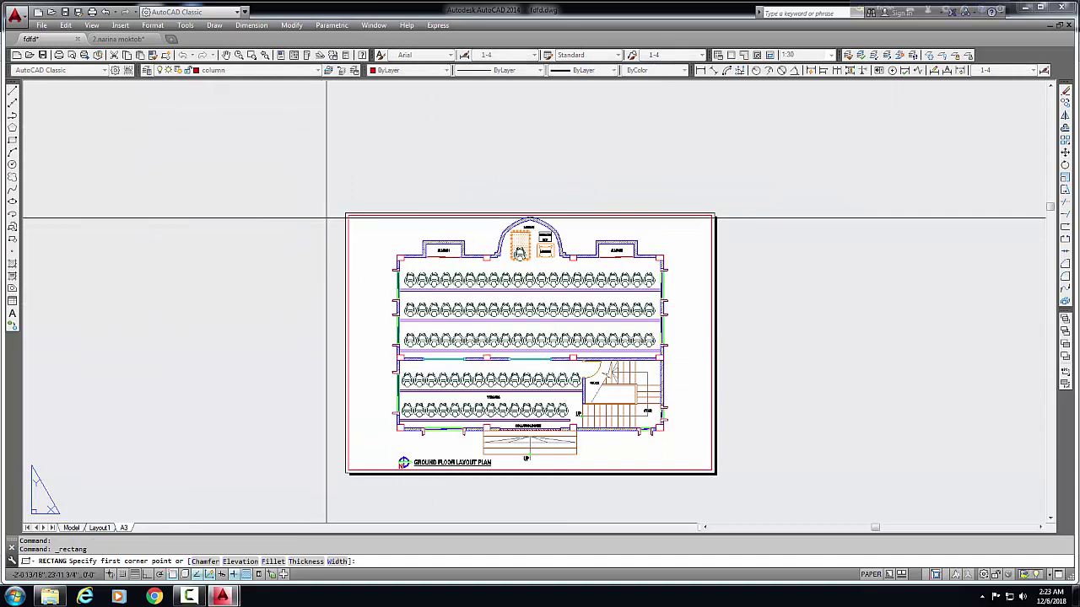
click(716, 474)
scroll(715, 474, up, 4)
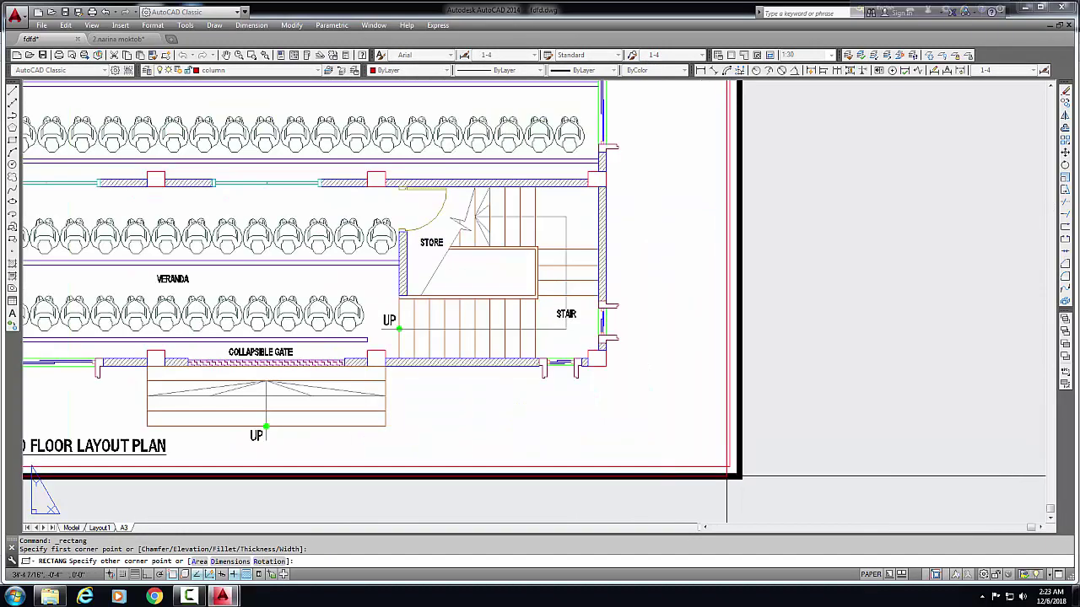
click(740, 443)
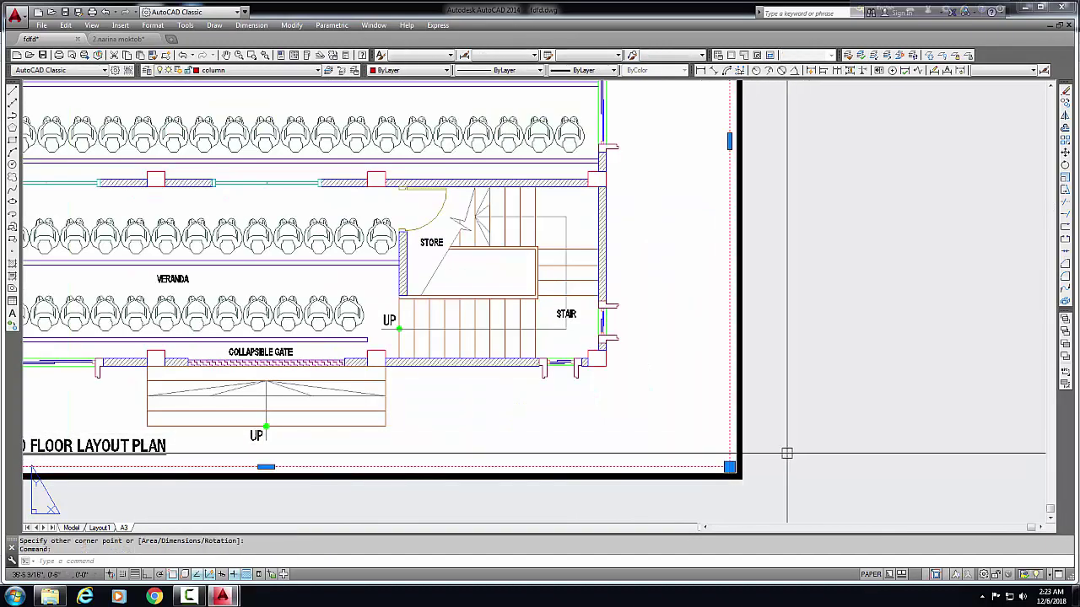
scroll(785, 450, down, 5)
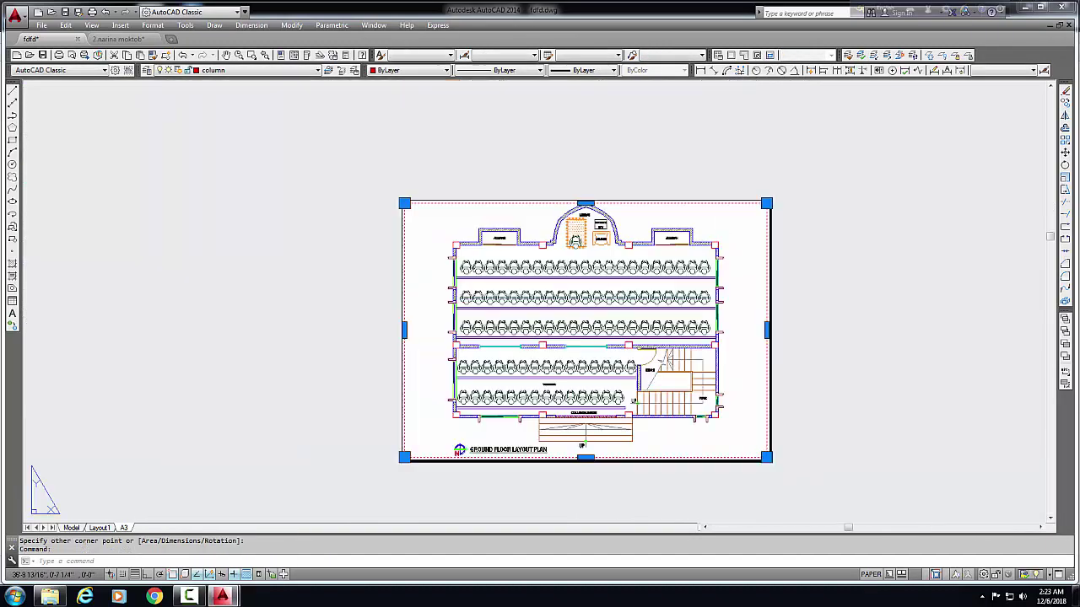
click(253, 71)
click(236, 99)
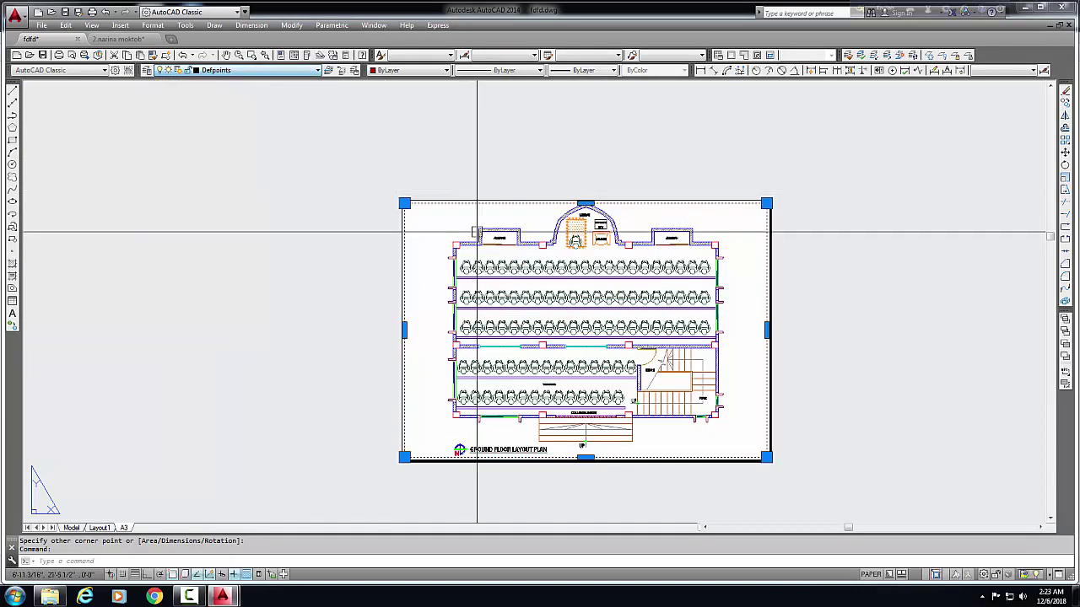
scroll(495, 245, up, 2)
scroll(496, 244, down, 2)
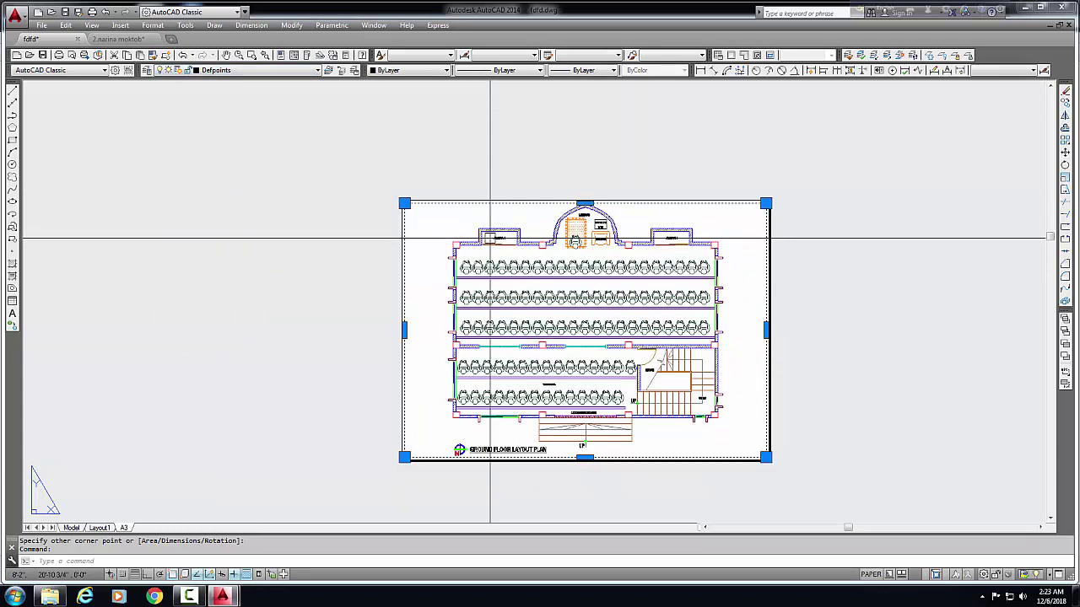
key(Escape)
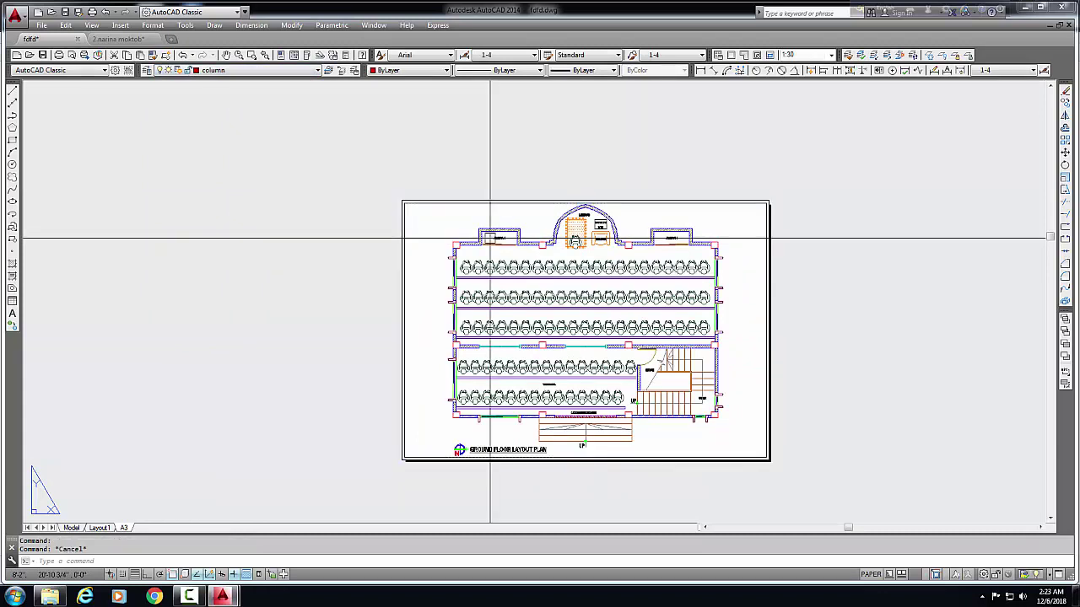
Step: Select the floor-plan viewport, then clear the selection and close the Help window
click(427, 215)
click(417, 200)
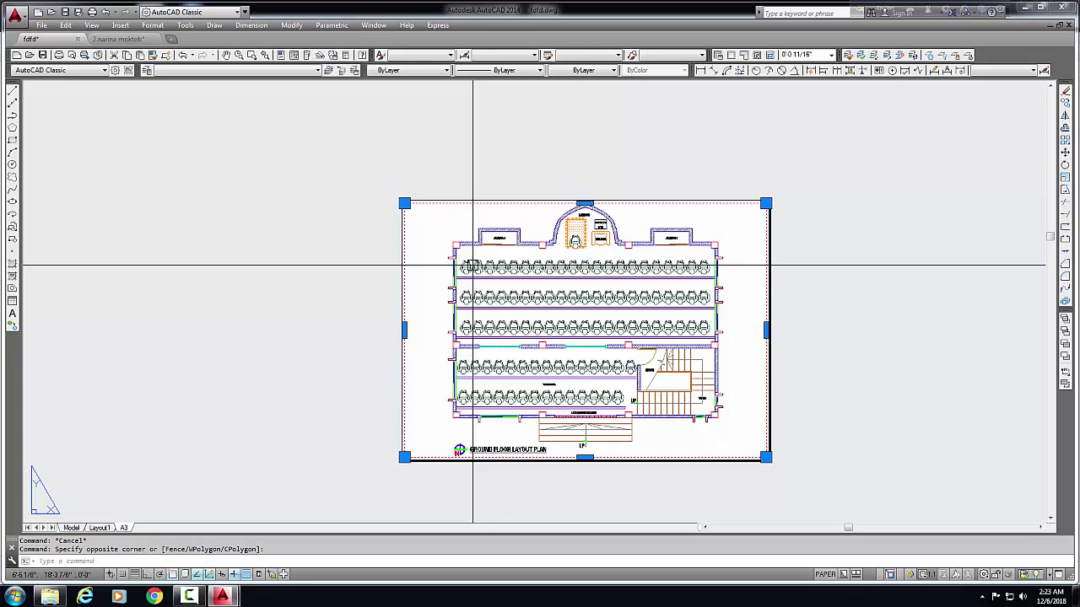
key(Escape)
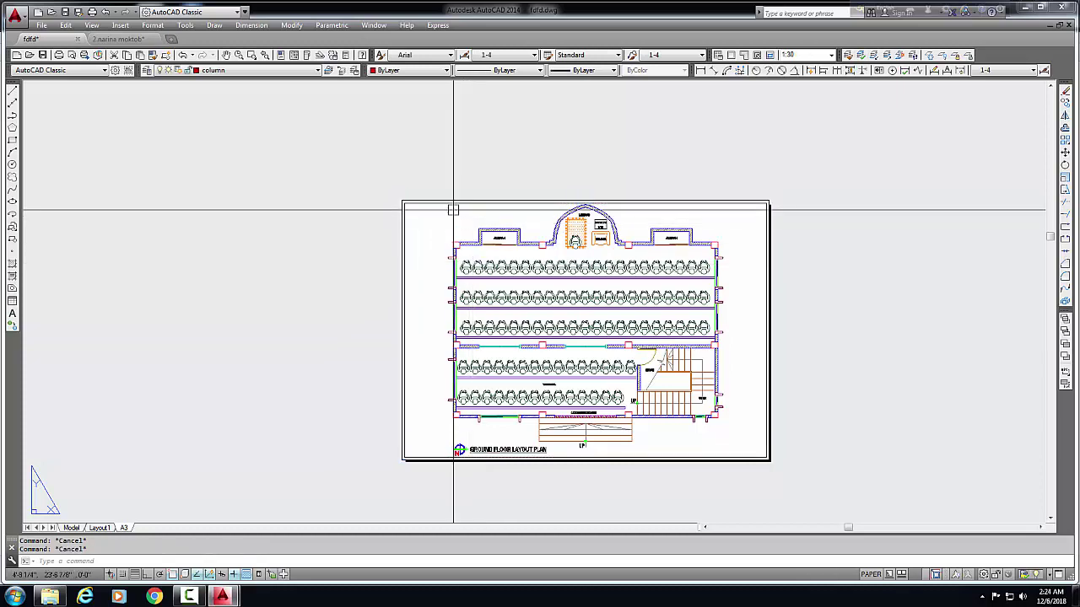
key(F1)
click(797, 131)
Step: Select the floor-plan viewport and start moving it with M from a base point
scroll(469, 258, down, 4)
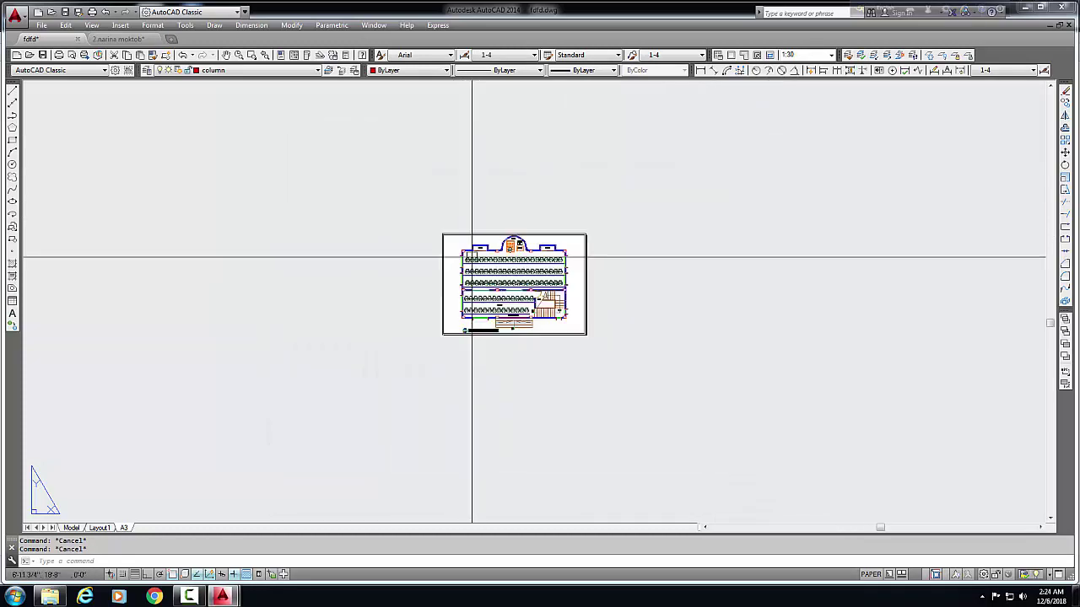
scroll(470, 259, up, 4)
click(448, 215)
scroll(557, 253, down, 3)
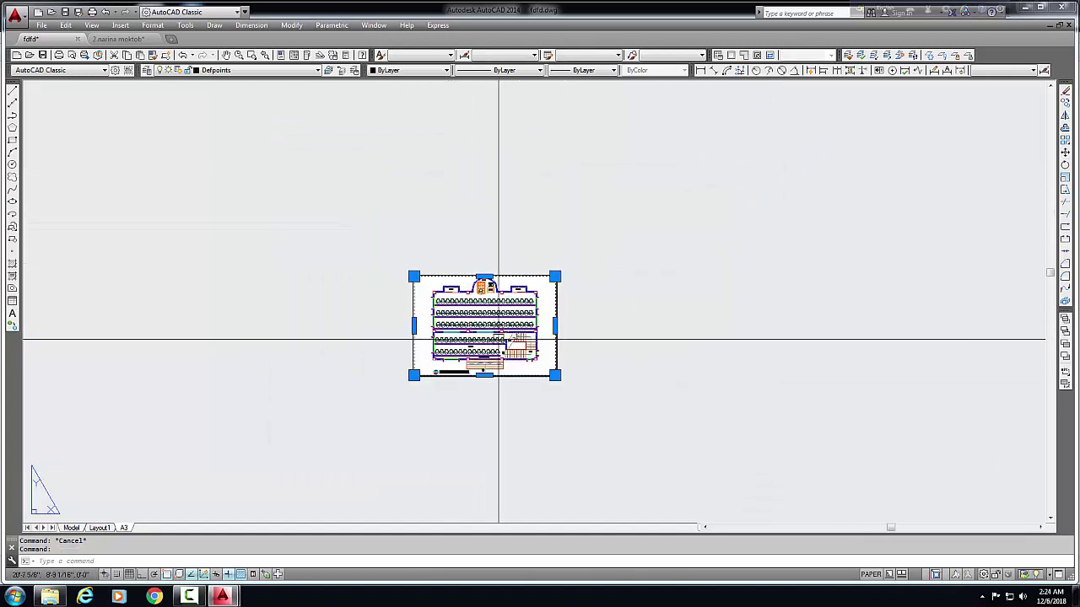
text(m)
key(Return)
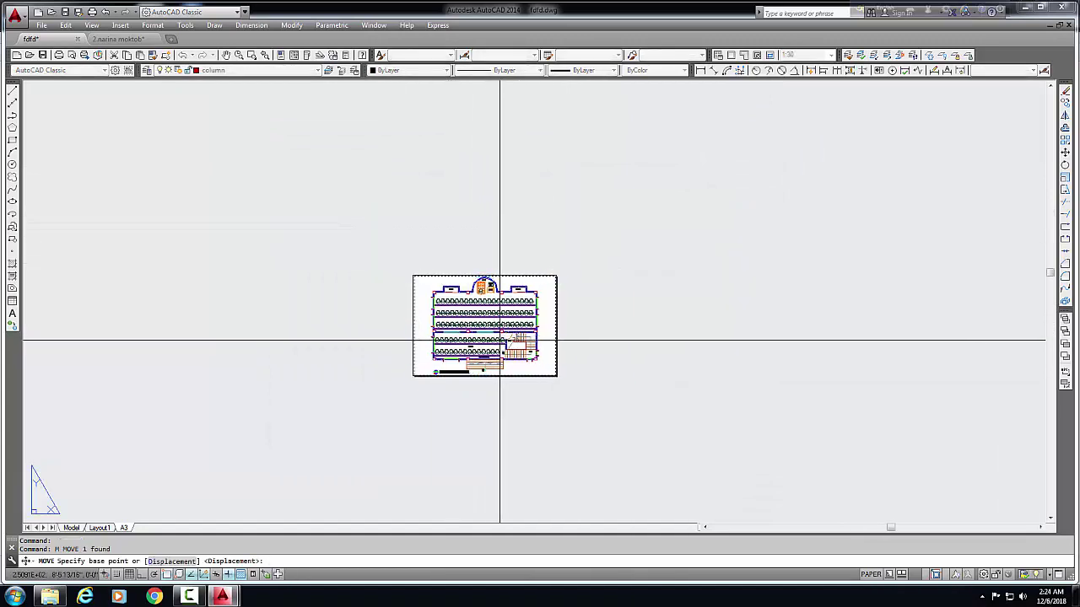
click(441, 446)
Step: Window-select the floor plan on the left sheet and delete it
middle_drag(605, 476, 547, 453)
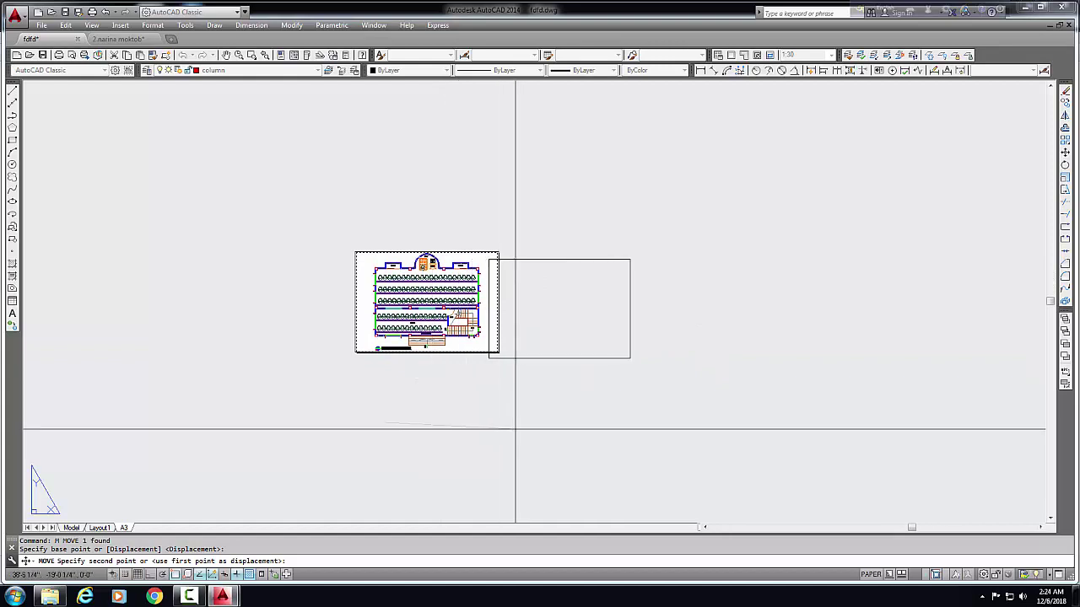
scroll(633, 303, up, 4)
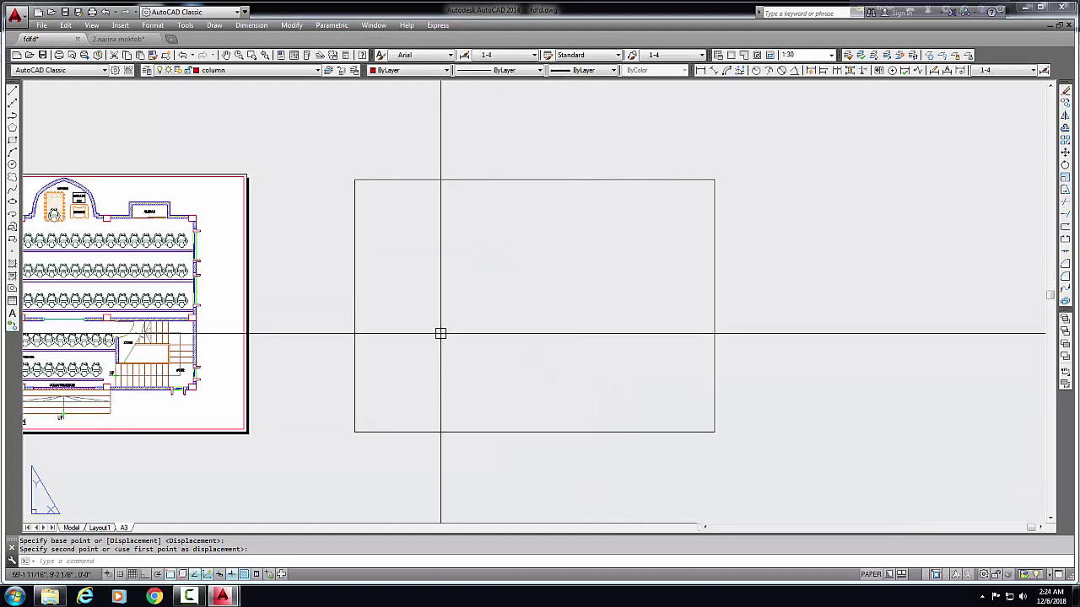
click(287, 268)
click(263, 319)
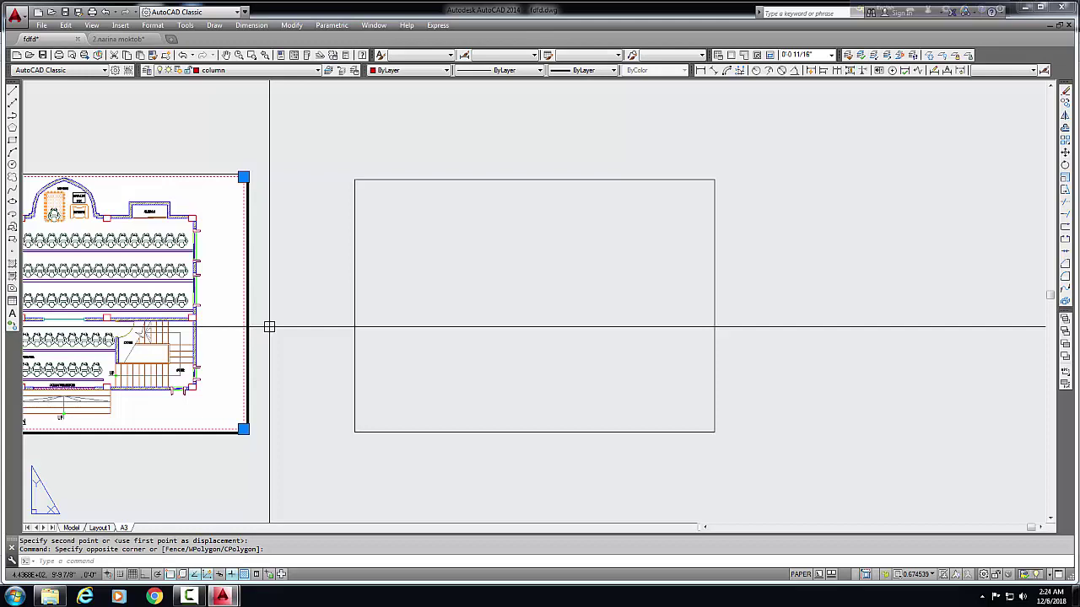
key(Delete)
Step: Select the empty rectangle, then clear the selection
click(514, 205)
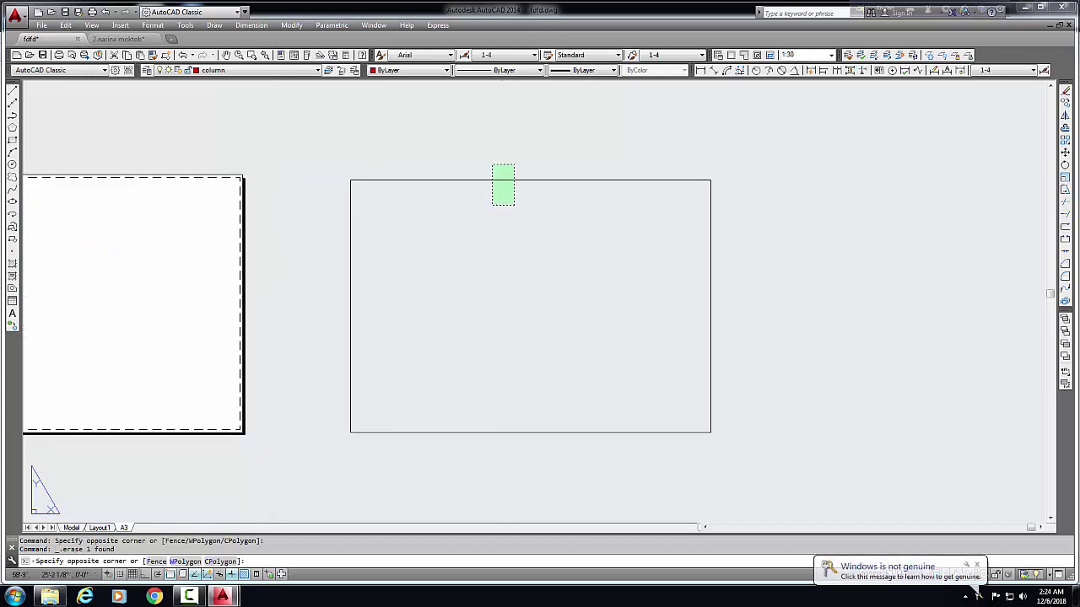
click(493, 165)
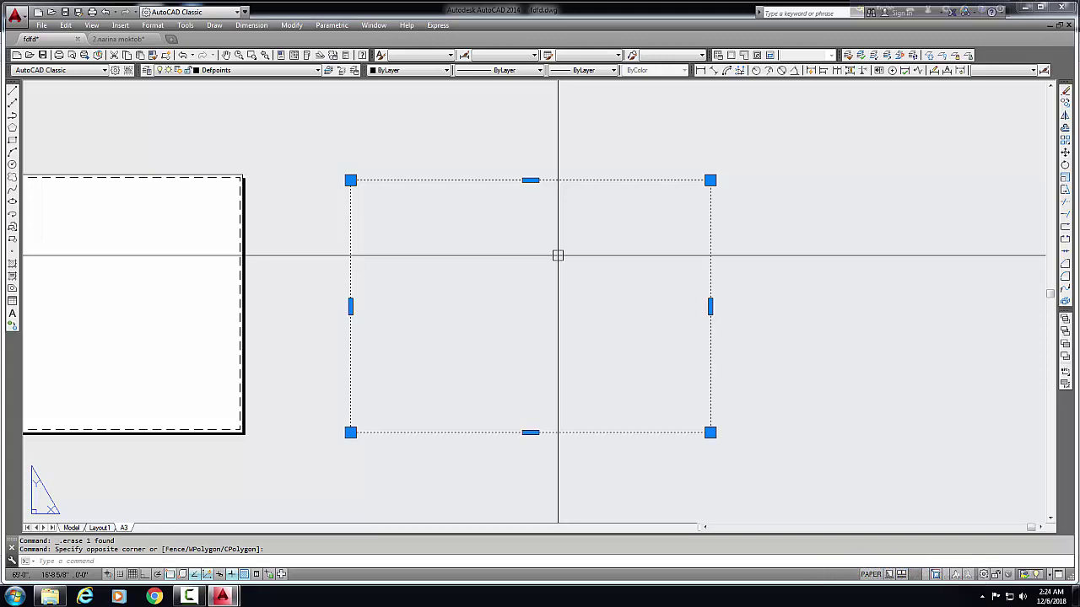
key(Escape)
key(Escape)
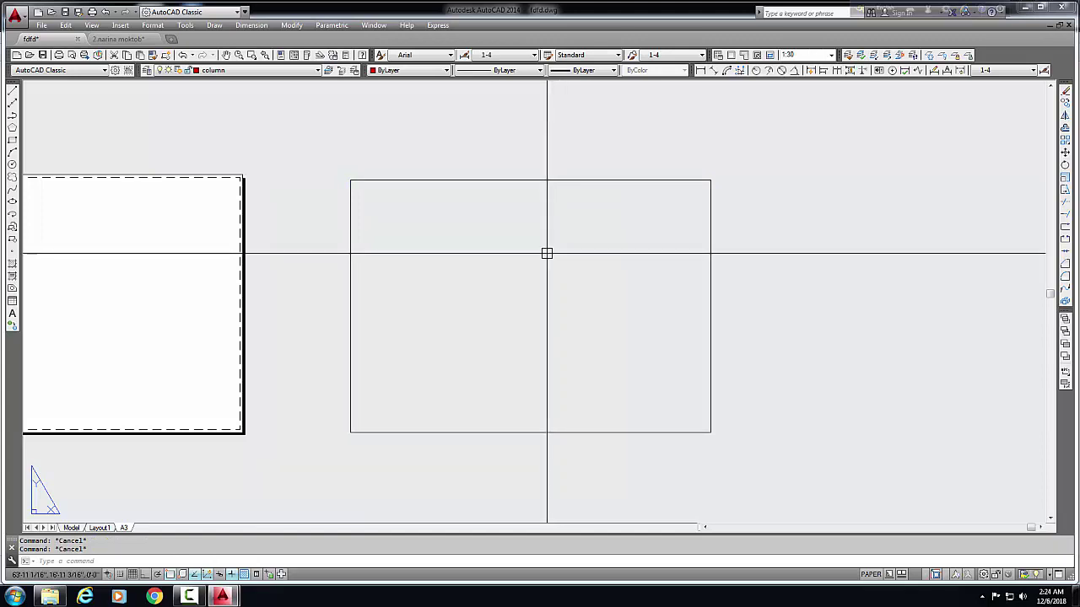
scroll(516, 187, up, 2)
scroll(514, 197, down, 2)
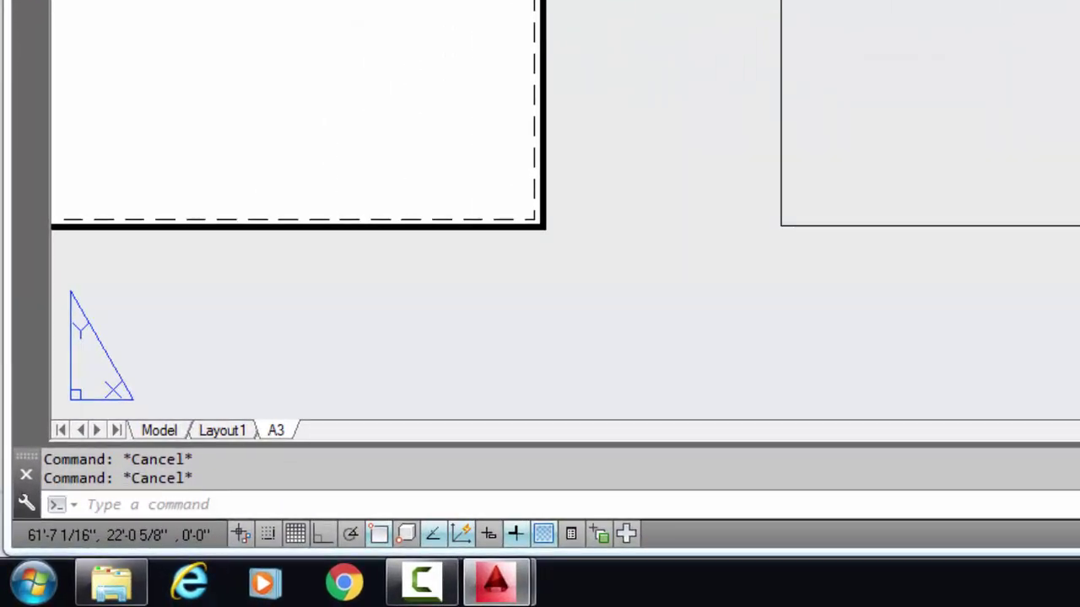
Step: Start OFFSET with an offset distance of 2
text(po)
key(Return)
text(2)
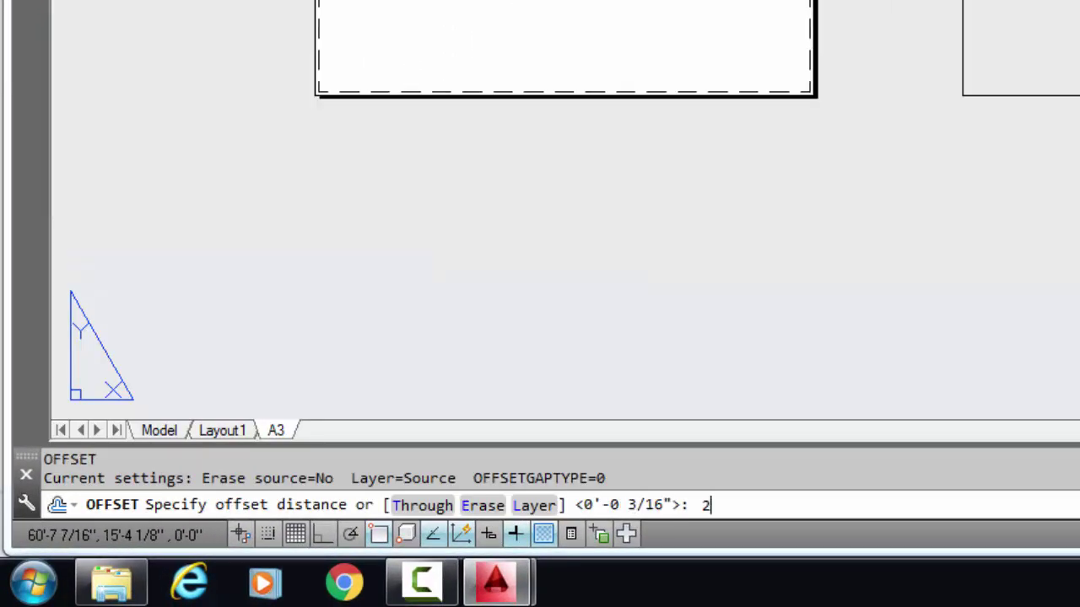
key(Return)
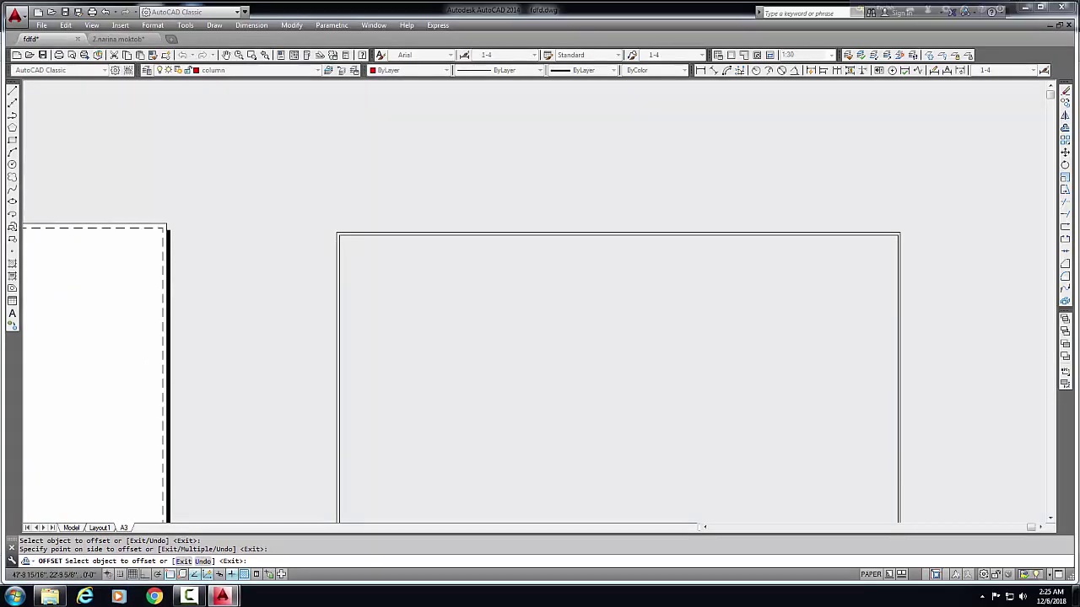
Step: Offset the rectangle 2 inward and inspect the resulting double-line border
scroll(377, 248, up, 5)
scroll(377, 247, down, 1)
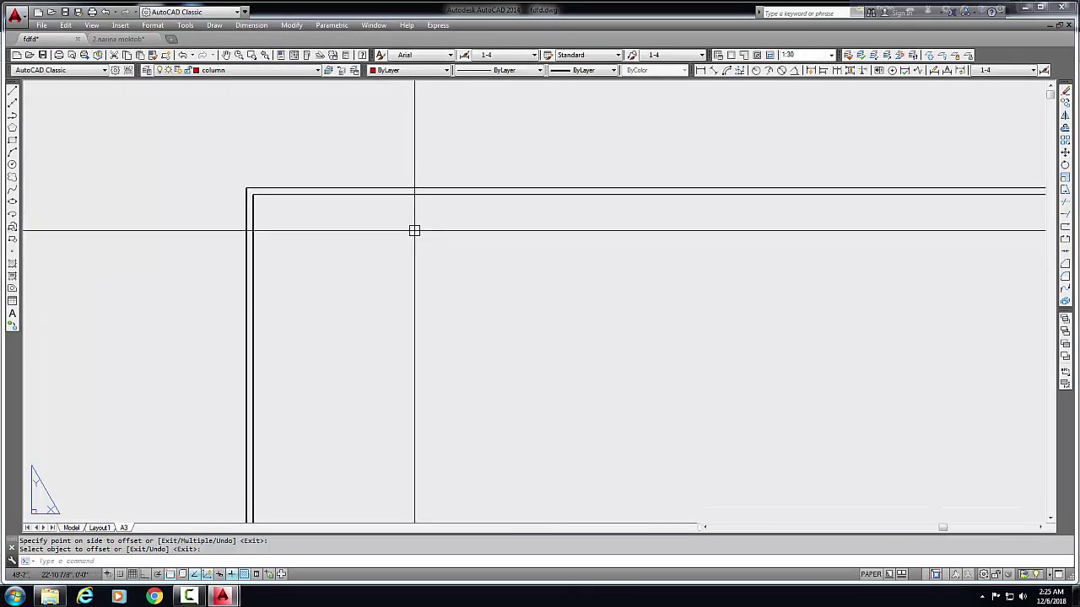
scroll(414, 229, down, 4)
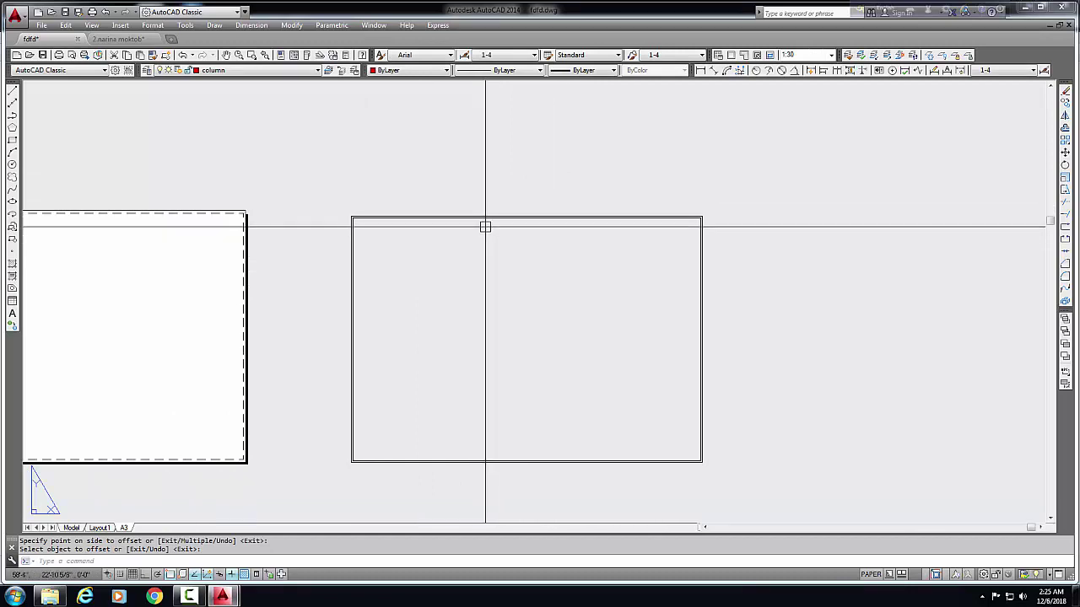
scroll(485, 223, up, 4)
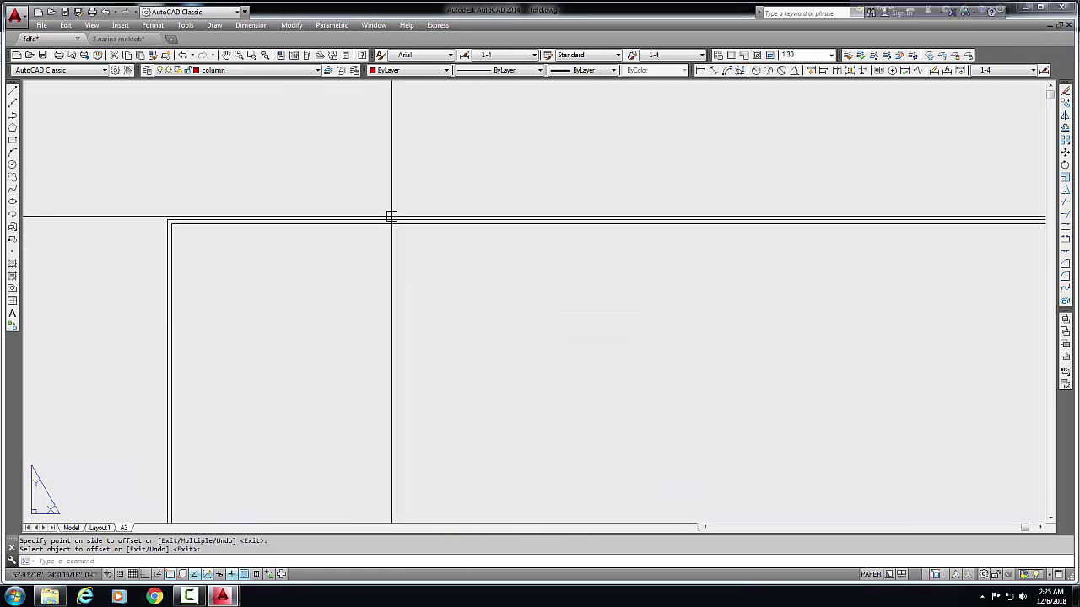
scroll(426, 270, down, 4)
scroll(593, 248, up, 1)
scroll(633, 320, up, 2)
middle_drag(674, 352, 665, 320)
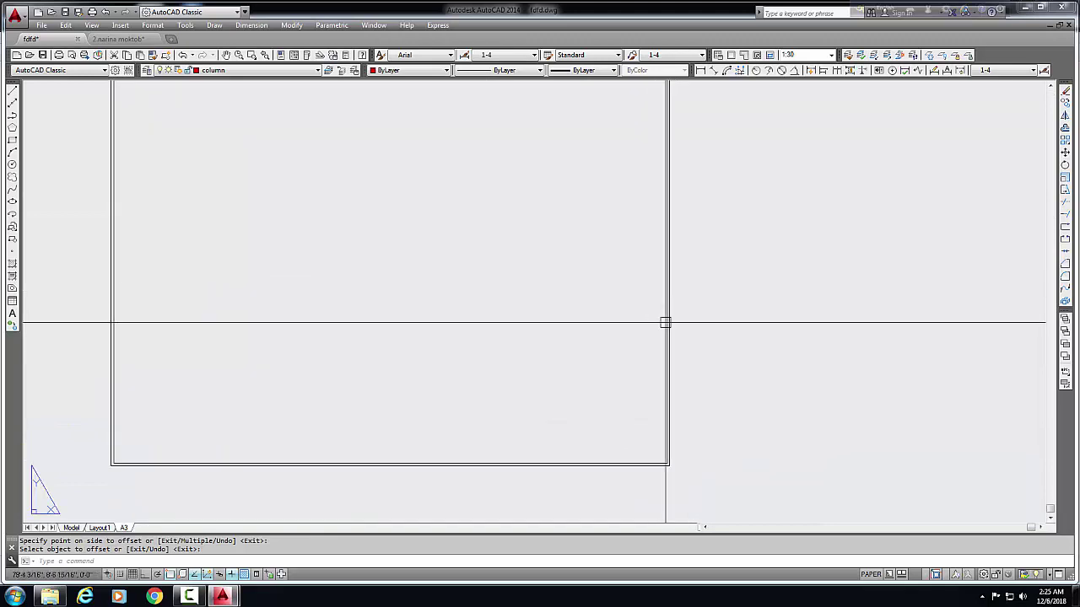
middle_drag(449, 439, 520, 405)
scroll(301, 445, up, 2)
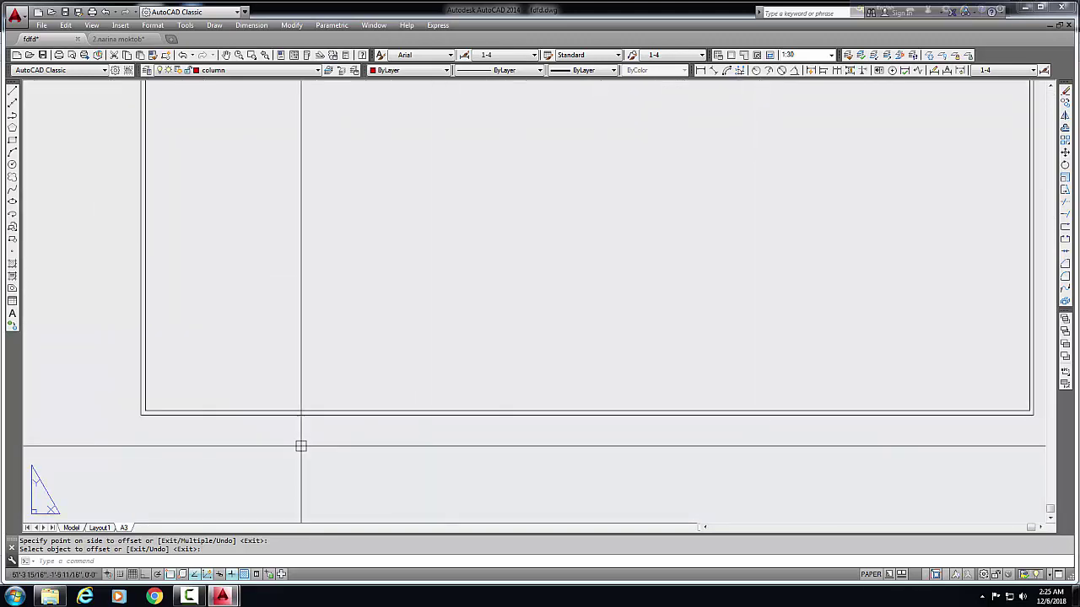
middle_drag(301, 446, 399, 436)
middle_drag(340, 414, 329, 433)
scroll(342, 434, down, 4)
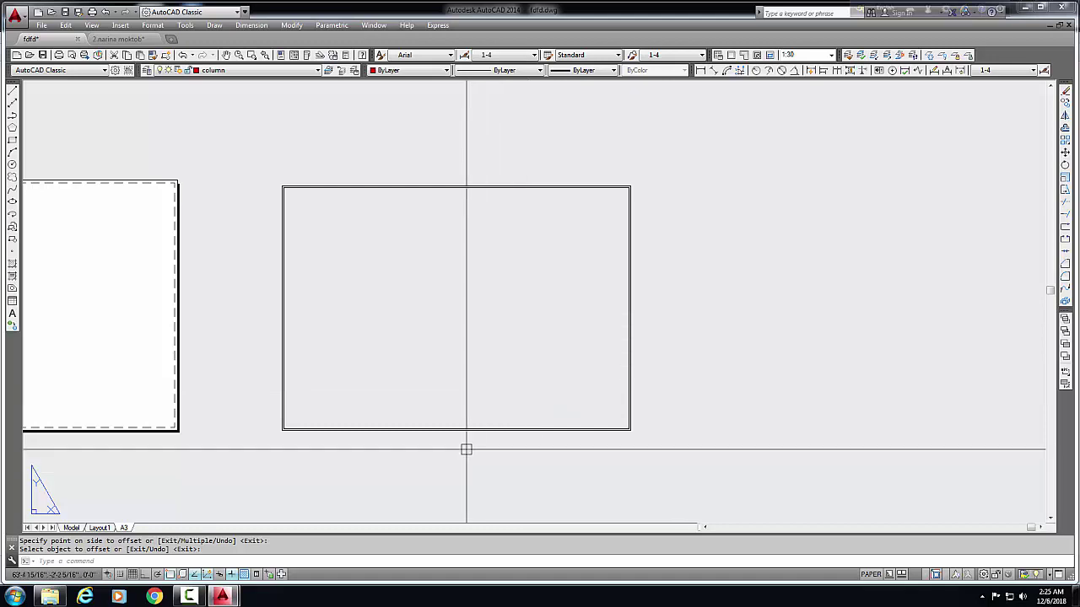
click(243, 385)
click(463, 425)
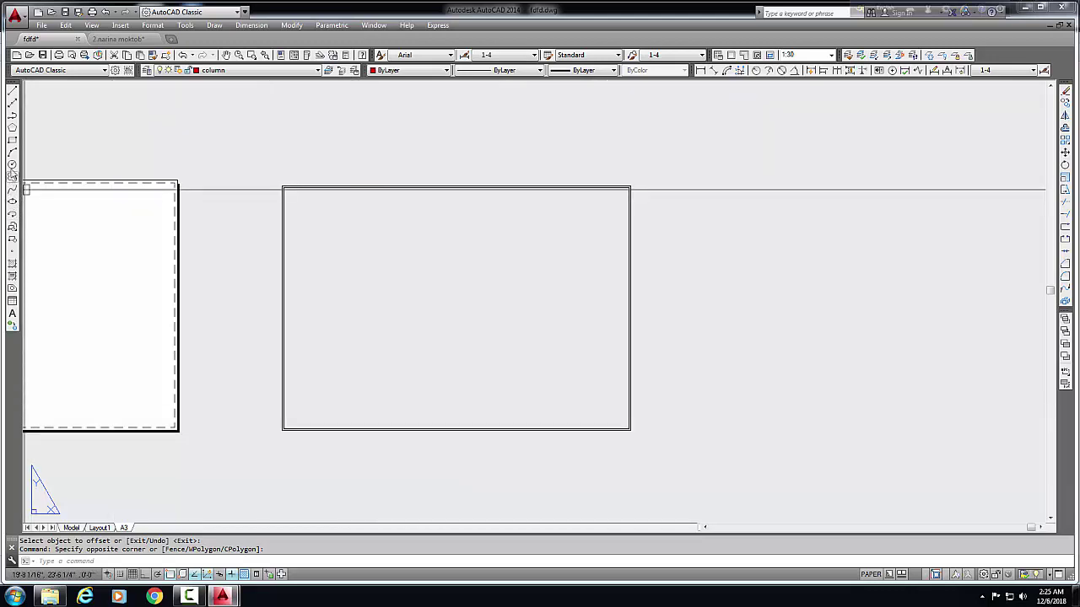
Step: Draw a red title-block rectangle spanning the bottom of the border, lower-left to lower-right
click(13, 142)
scroll(291, 421, up, 2)
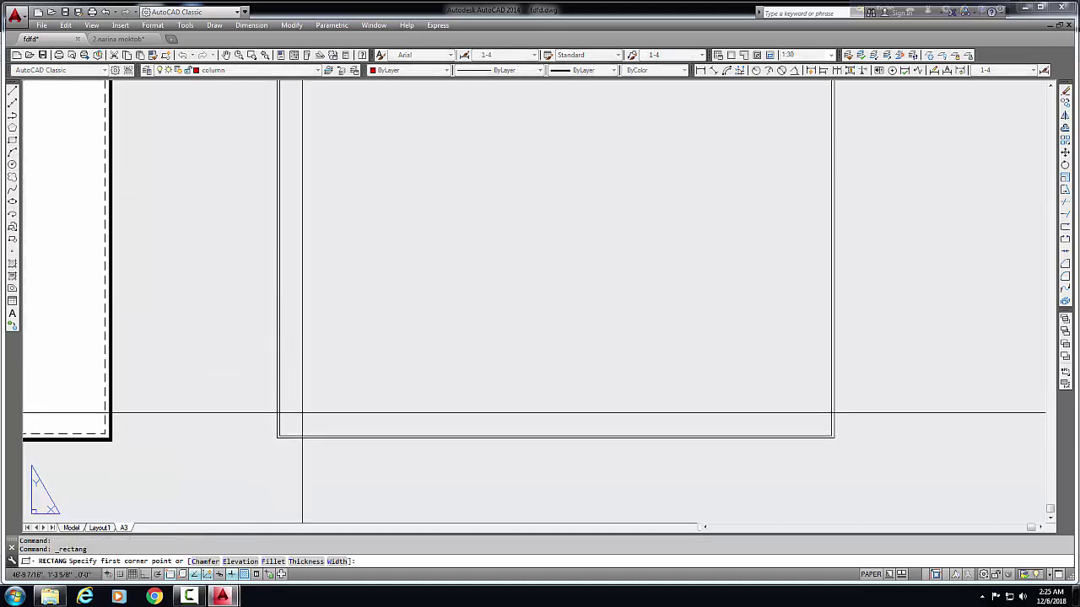
key(Escape)
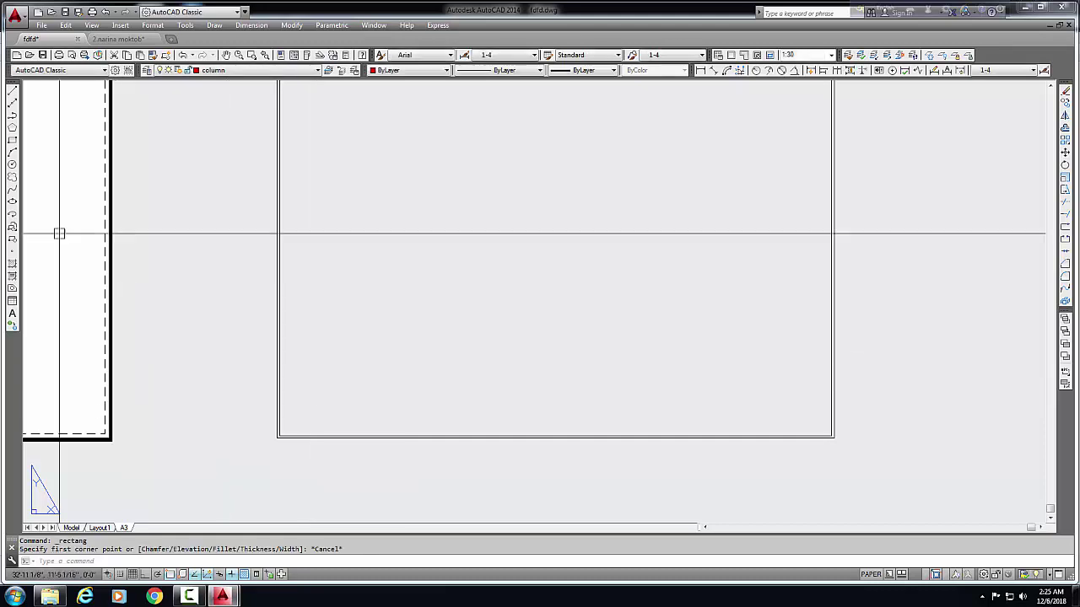
click(13, 141)
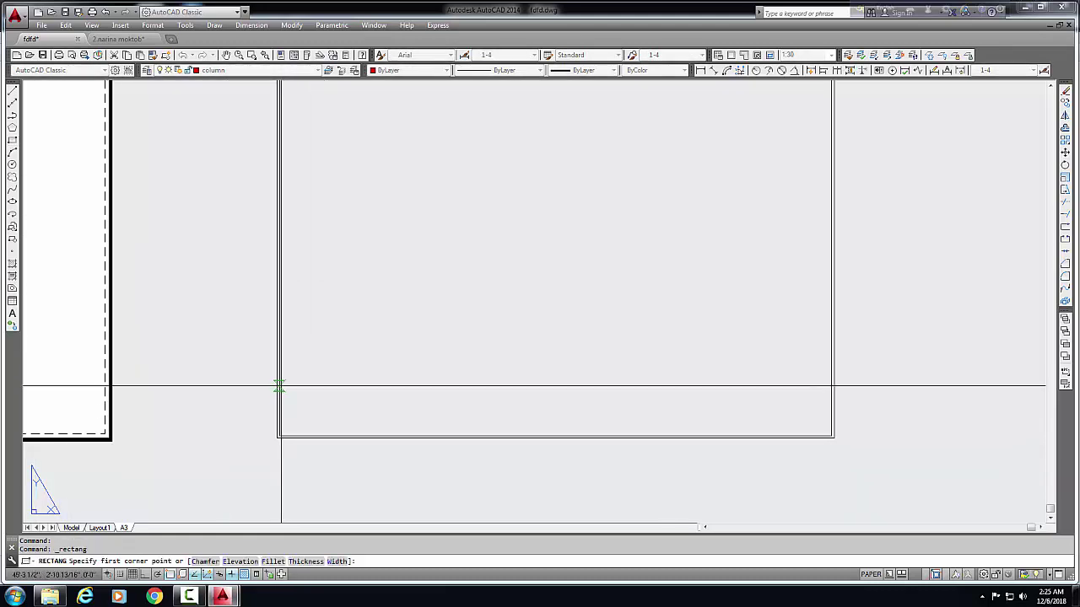
click(279, 381)
click(828, 438)
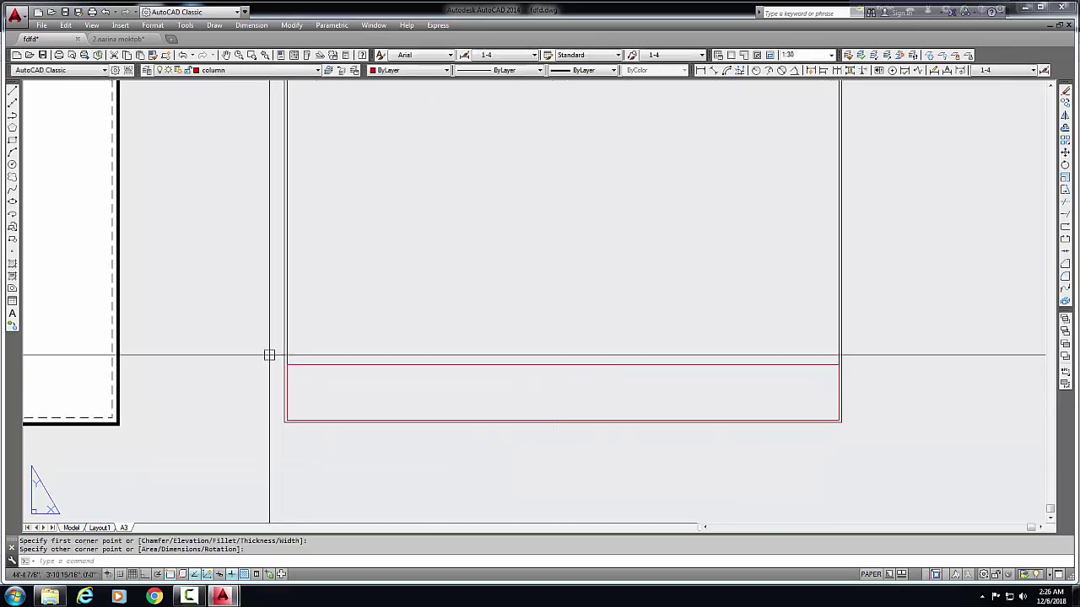
scroll(329, 384, up, 3)
scroll(317, 371, up, 1)
scroll(312, 381, down, 1)
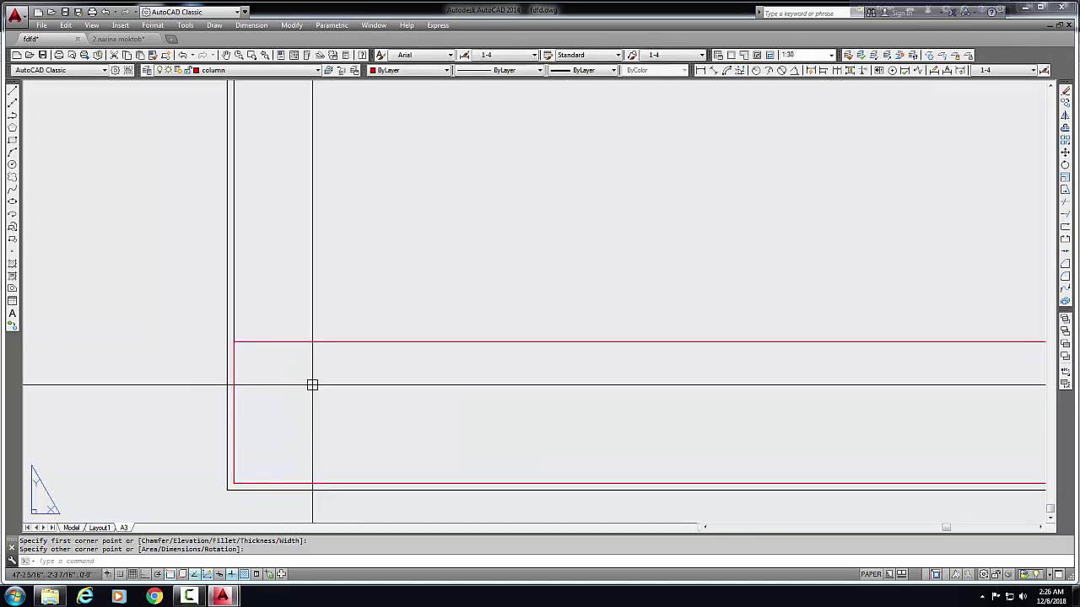
scroll(311, 386, down, 2)
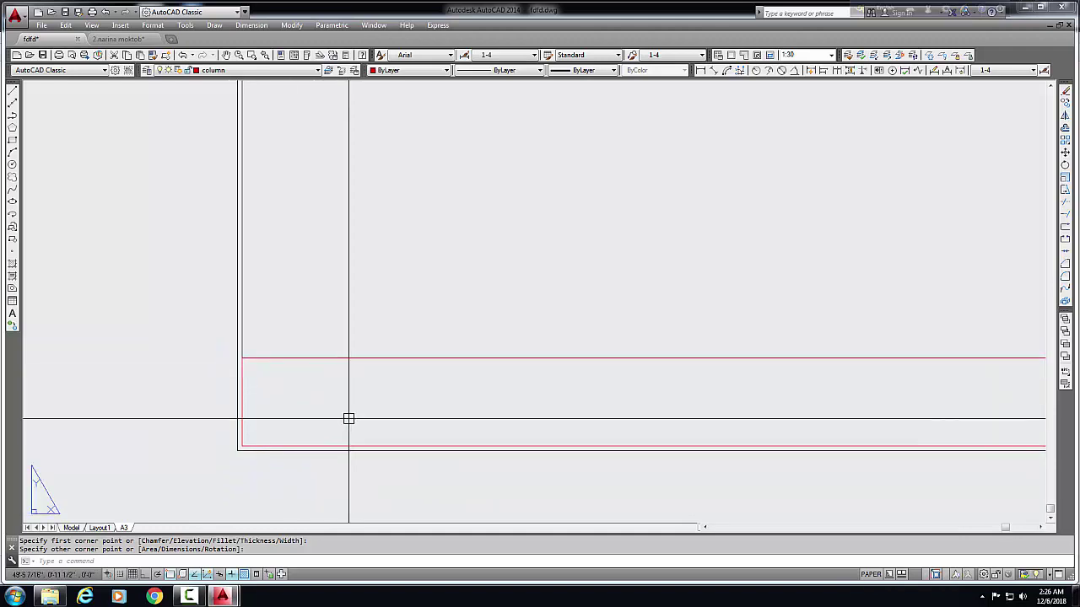
scroll(347, 419, down, 5)
scroll(368, 397, up, 2)
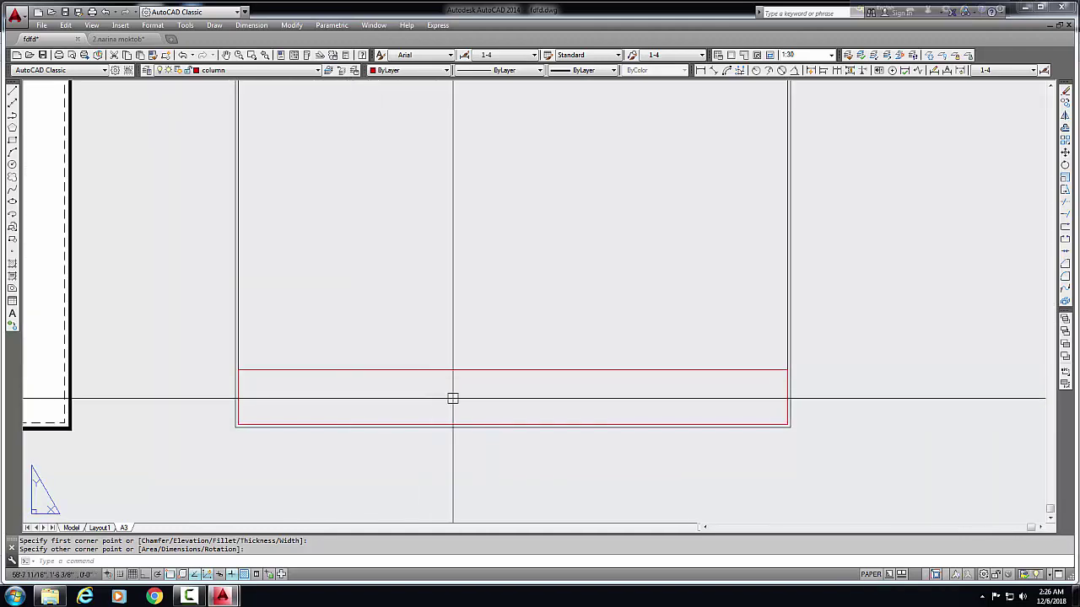
click(12, 91)
scroll(241, 395, up, 2)
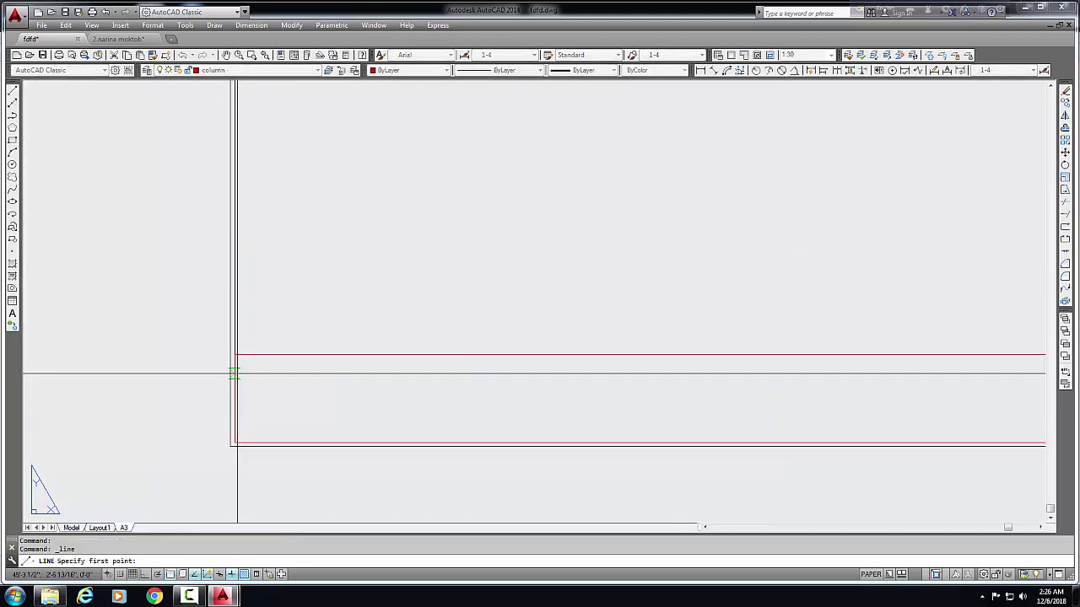
Step: Draw a horizontal line across the title block just below its top edge
click(235, 373)
scroll(459, 415, down, 2)
middle_drag(764, 414, 497, 400)
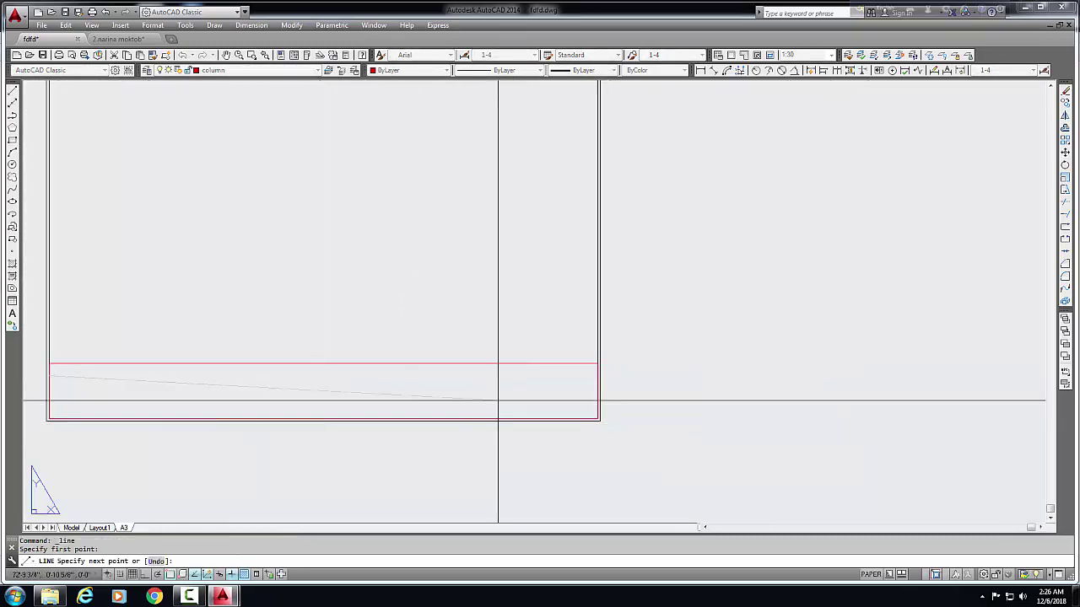
click(596, 377)
key(Return)
middle_drag(615, 414, 699, 429)
scroll(273, 377, up, 2)
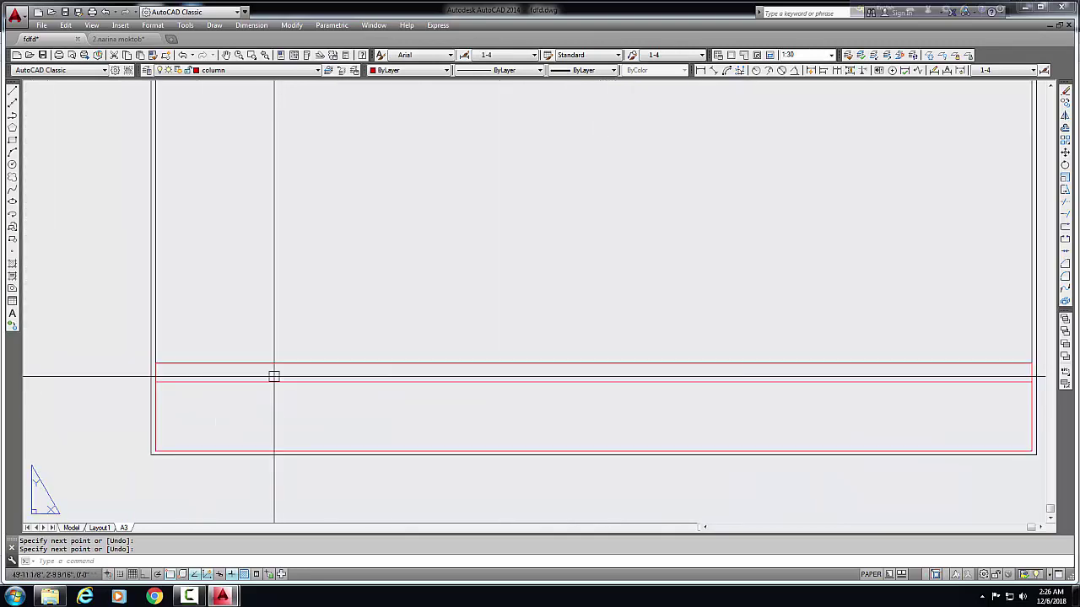
scroll(293, 388, down, 2)
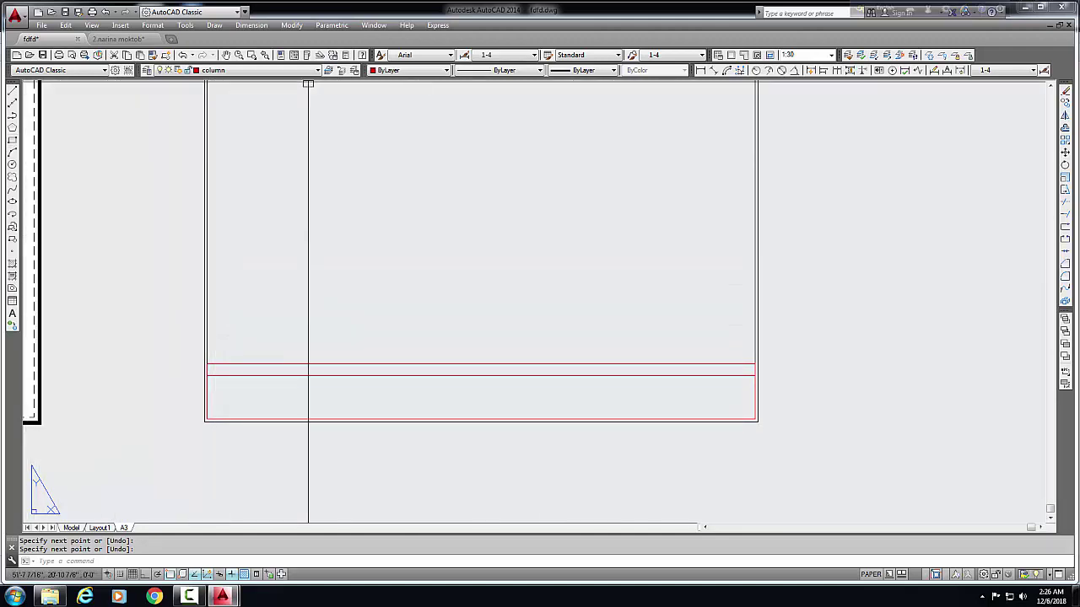
Step: Draw a vertical divider near the title block's left end, then select it
click(12, 91)
scroll(357, 414, up, 3)
scroll(289, 357, up, 3)
click(274, 338)
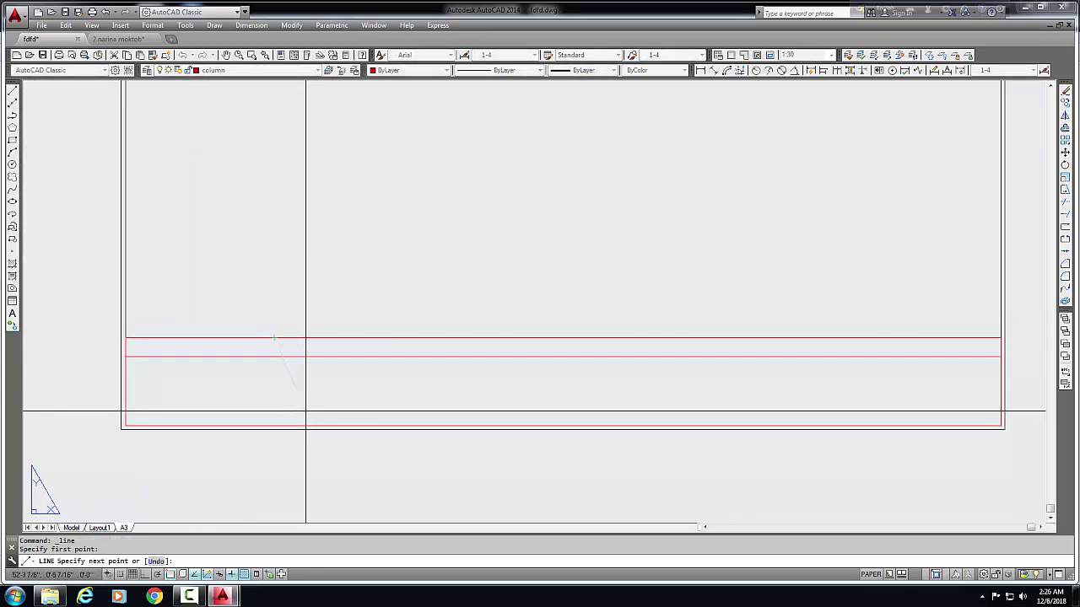
click(274, 426)
key(Return)
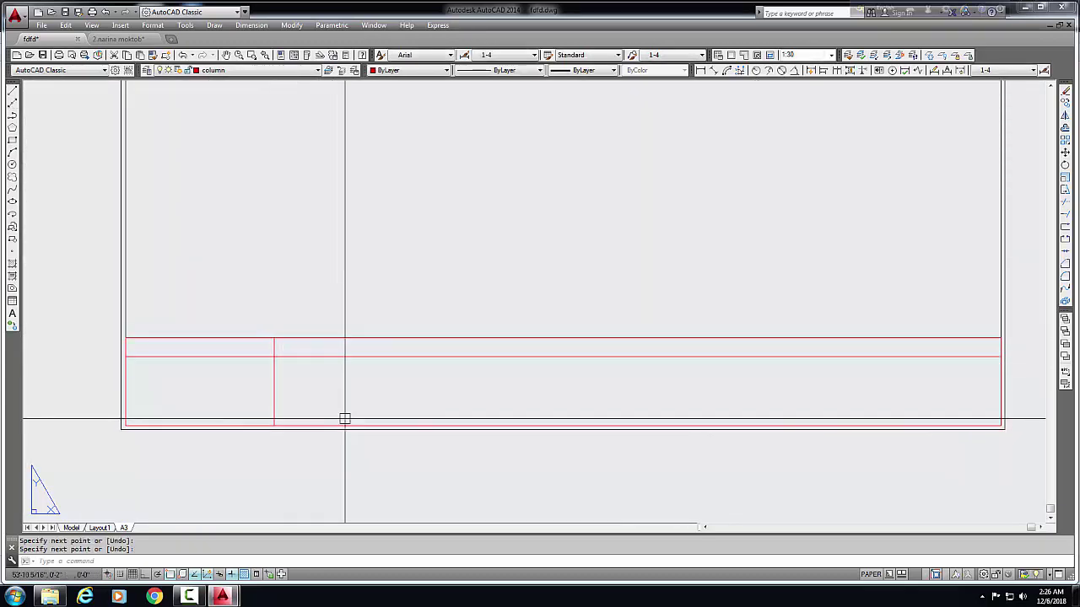
middle_drag(344, 419, 334, 425)
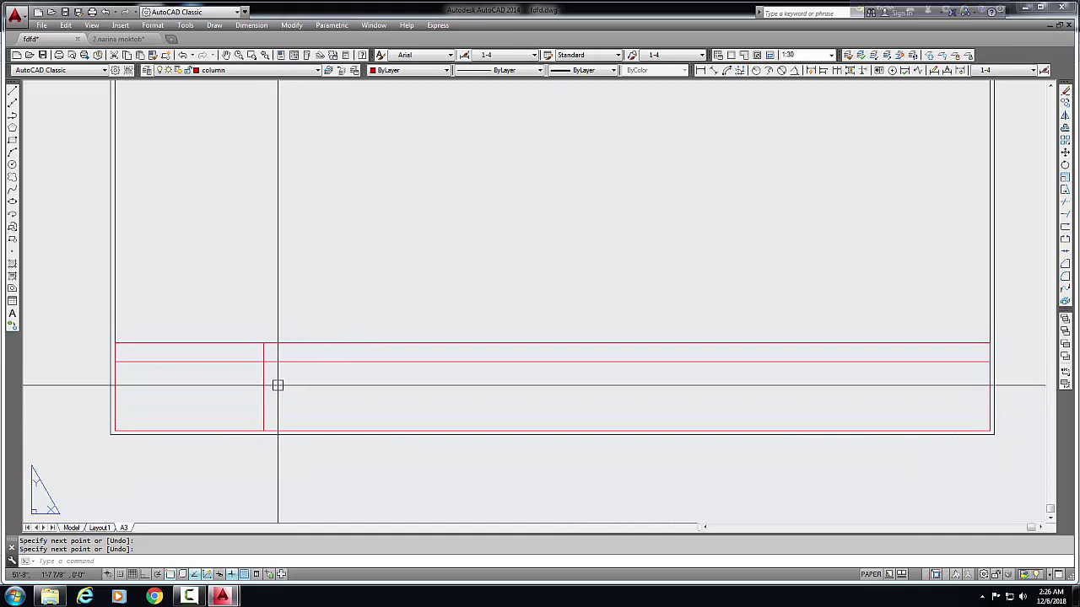
click(283, 385)
click(251, 390)
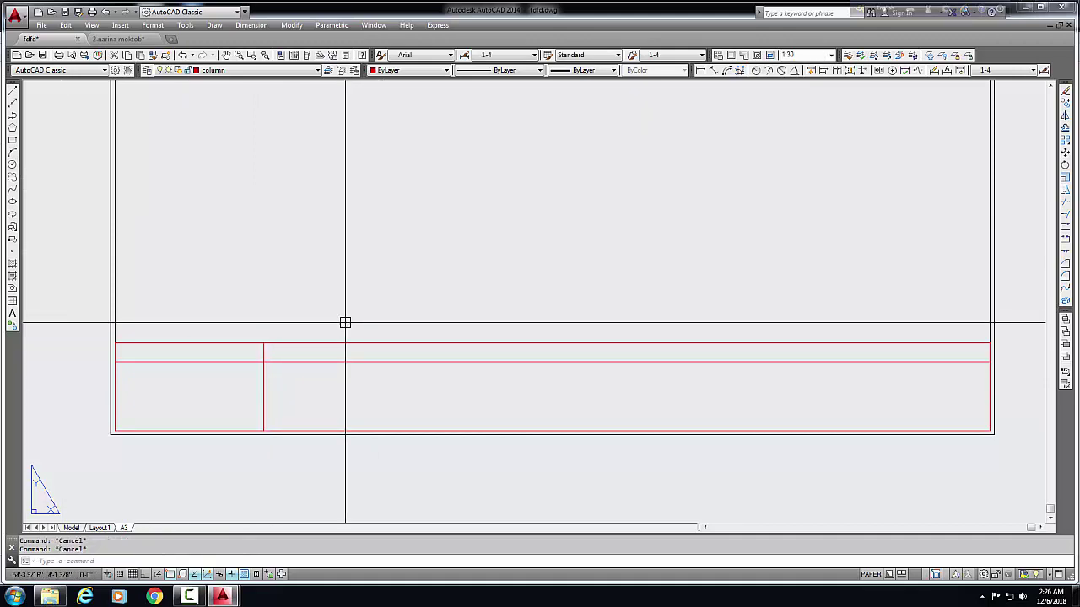
Step: Copy the vertical divider to four more points along the title strip with Ortho on
text(co)
key(Return)
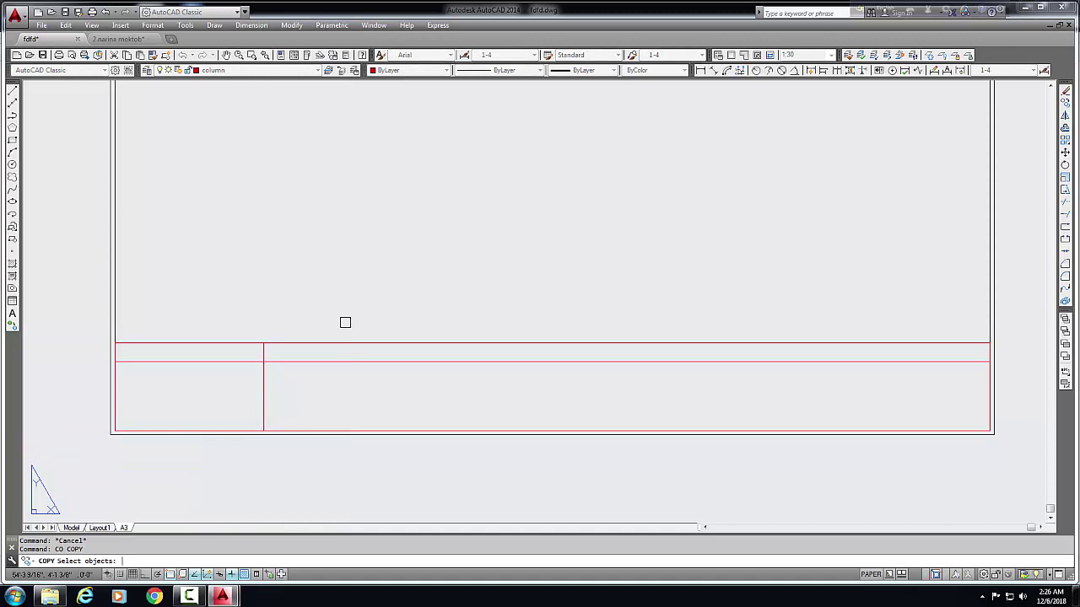
key(Return)
click(284, 394)
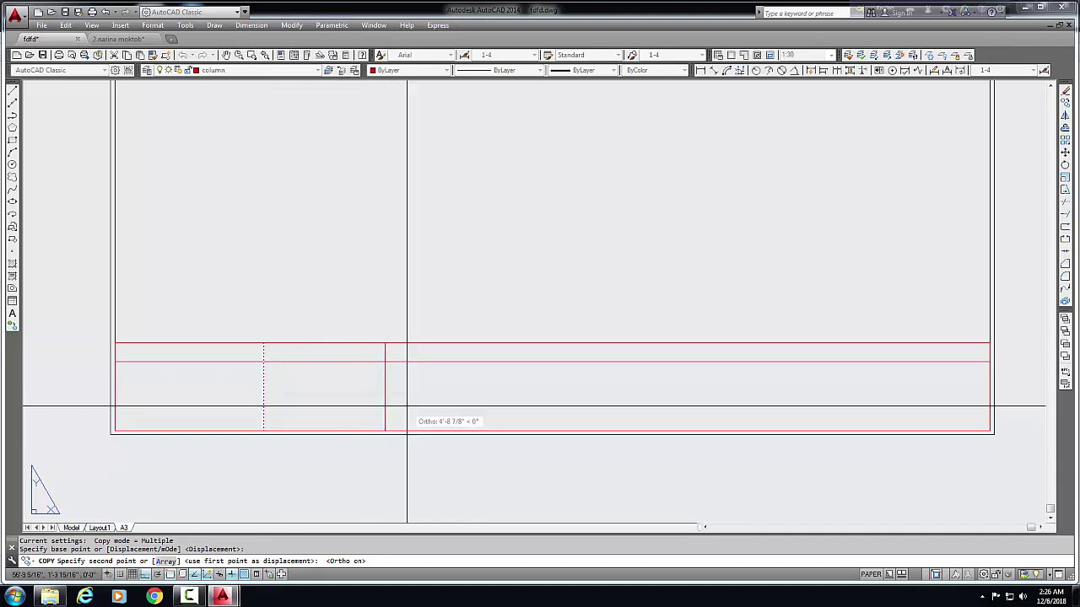
click(413, 403)
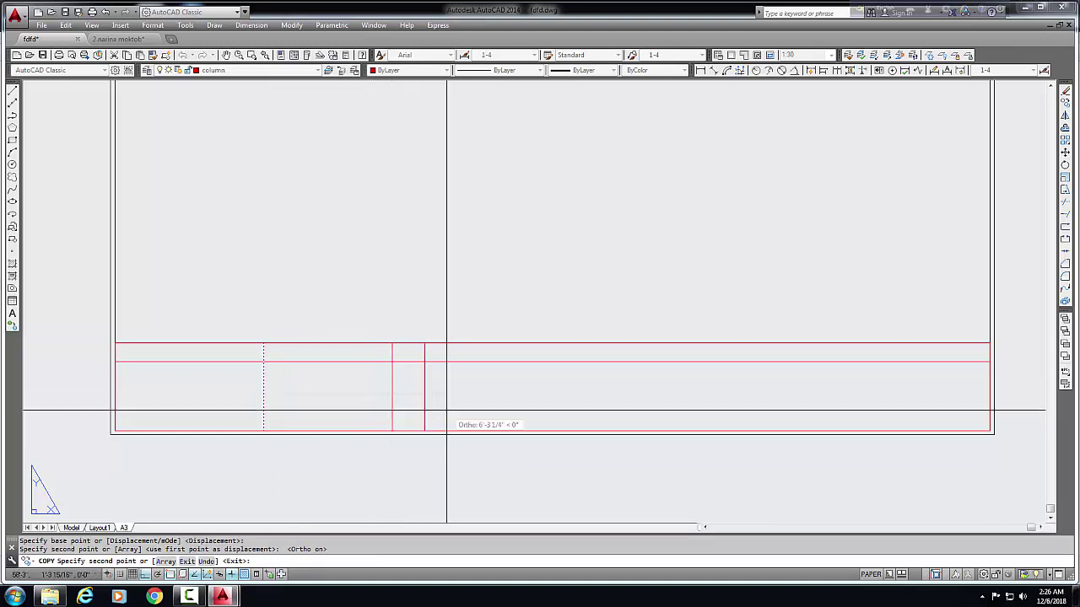
middle_drag(447, 411, 427, 425)
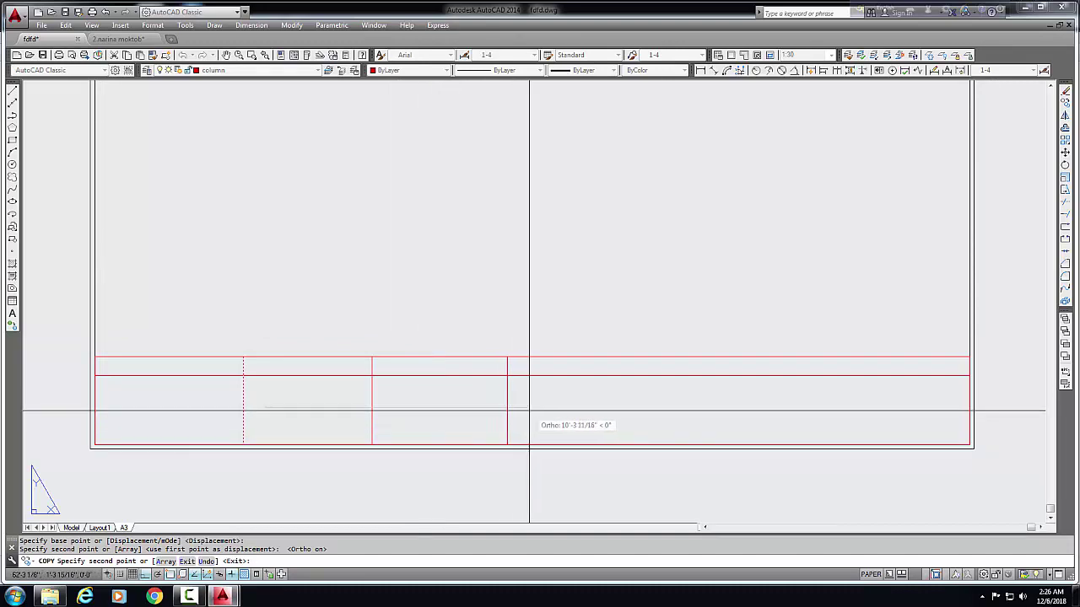
click(523, 411)
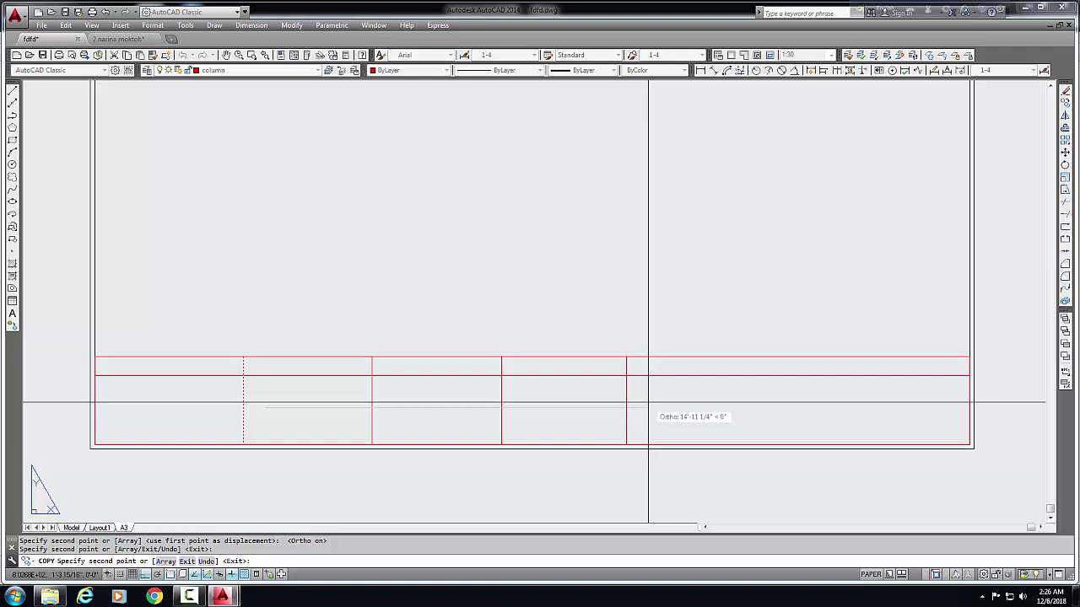
click(649, 405)
middle_drag(663, 410, 571, 418)
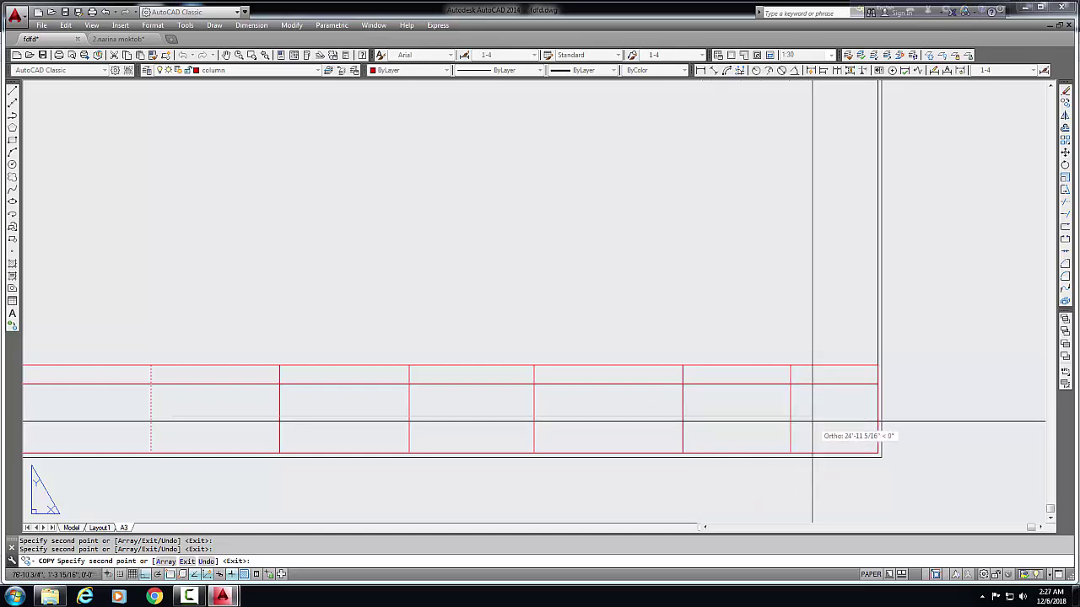
click(811, 421)
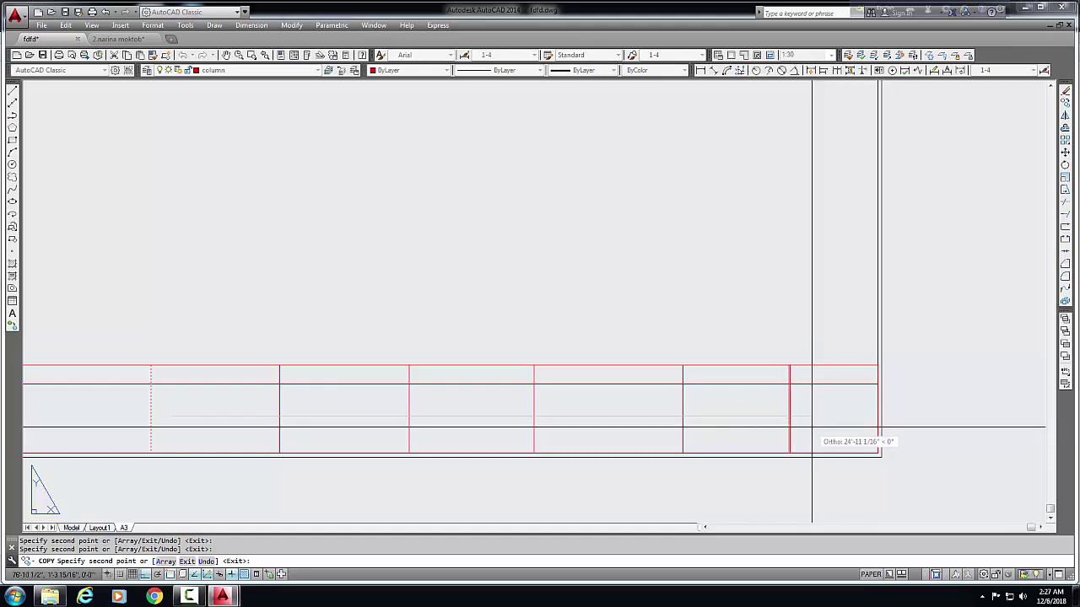
key(Return)
scroll(805, 442, down, 2)
scroll(796, 450, down, 2)
scroll(759, 447, up, 2)
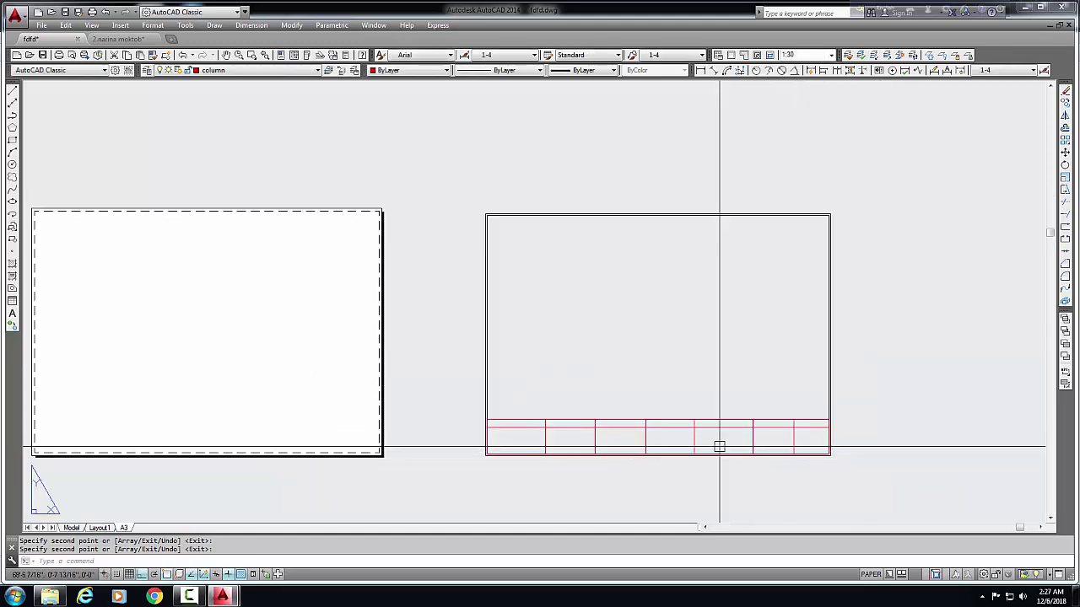
scroll(718, 447, up, 1)
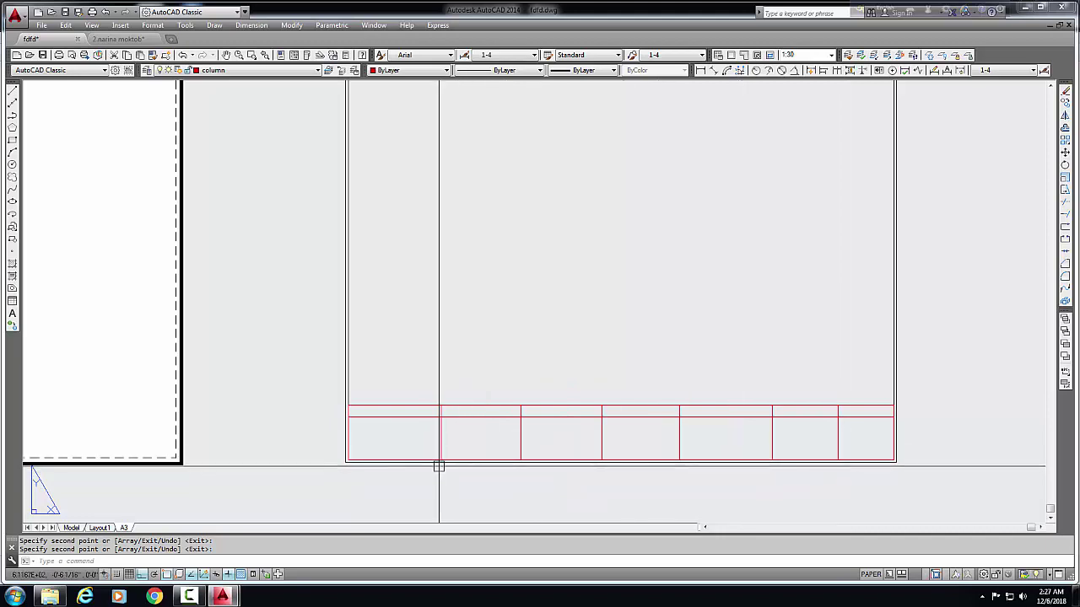
Step: Create a multiline text label NOTE at 4" height in the first cell, converted to uppercase
click(12, 314)
scroll(426, 413, up, 2)
scroll(396, 409, up, 2)
click(306, 403)
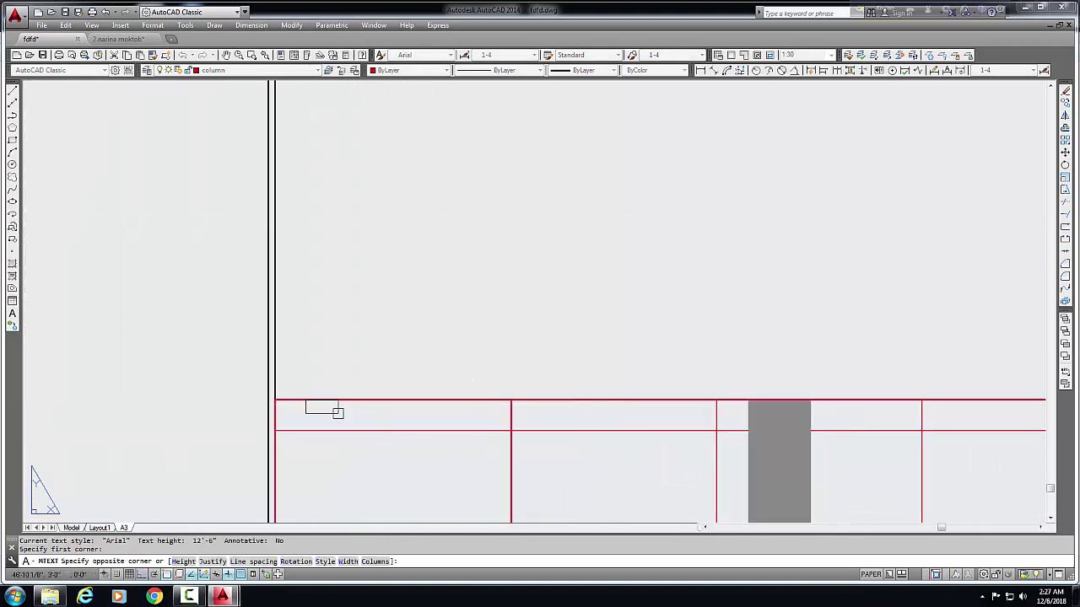
click(450, 420)
scroll(321, 420, up, 2)
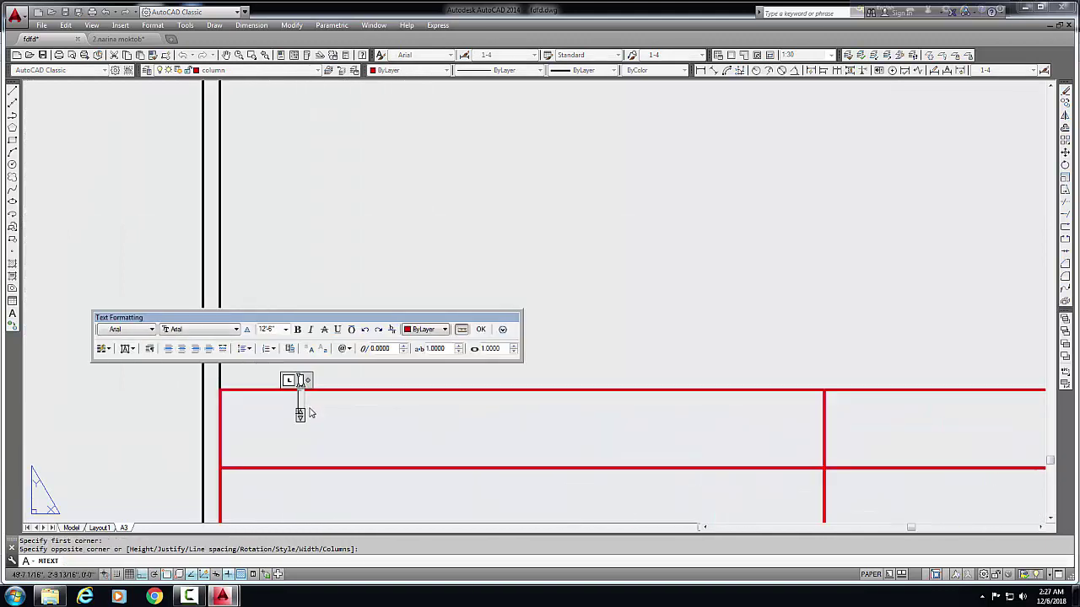
scroll(316, 411, down, 1)
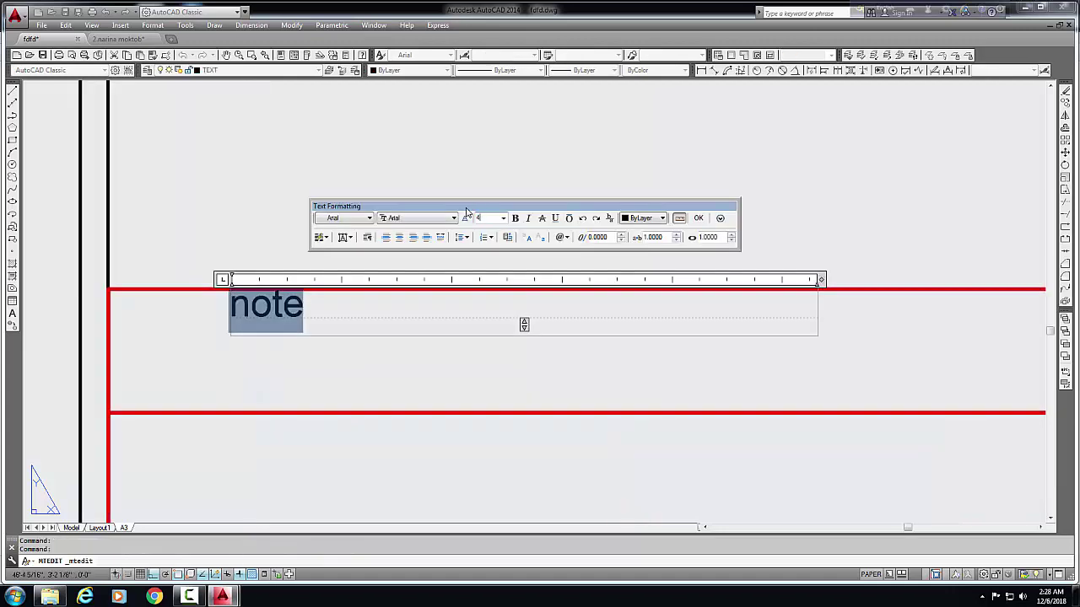
key(Return)
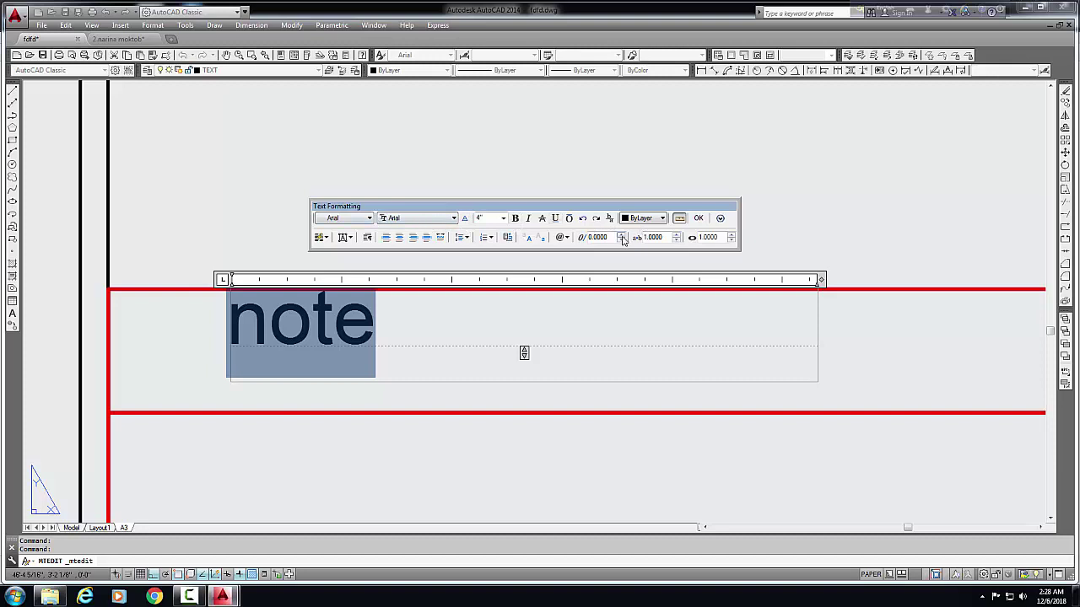
click(528, 238)
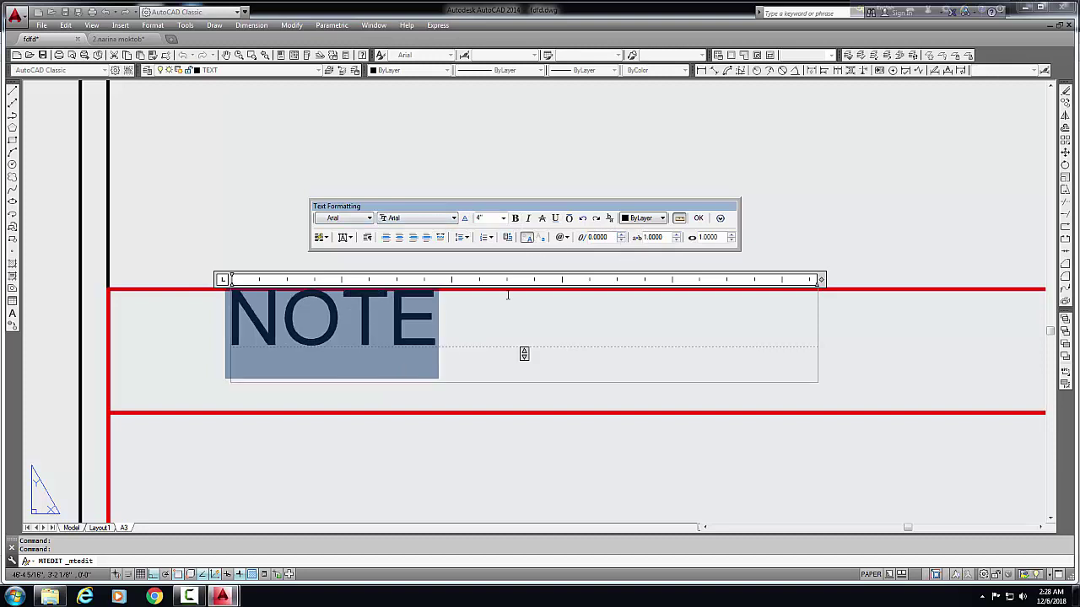
click(420, 382)
Step: Move the NOTE label slightly left and then a little lower within its cell
middle_drag(439, 413, 445, 349)
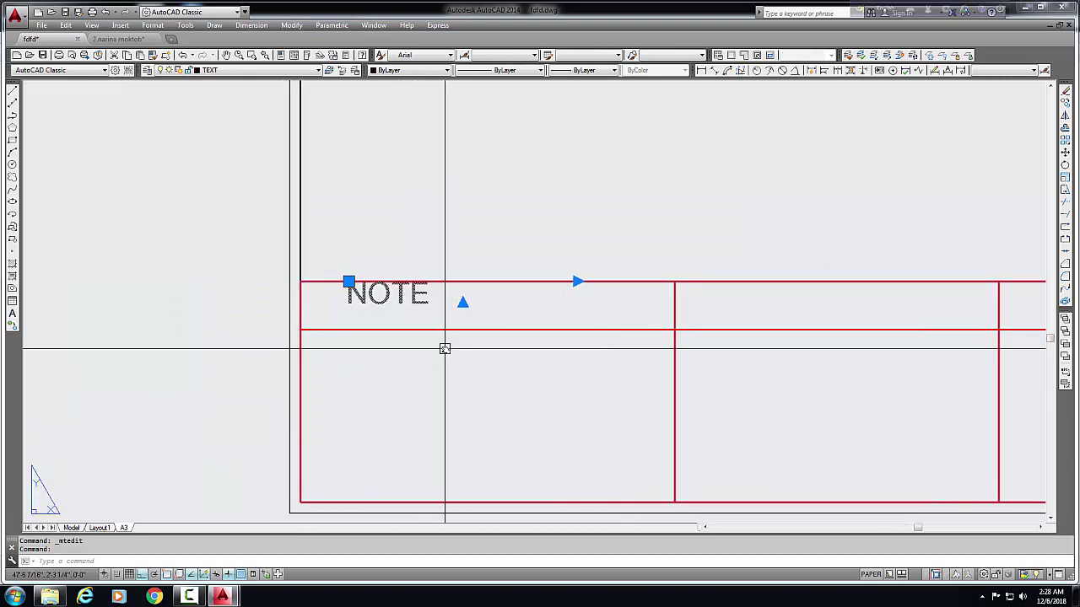
click(179, 560)
text(m)
text(M)
key(Return)
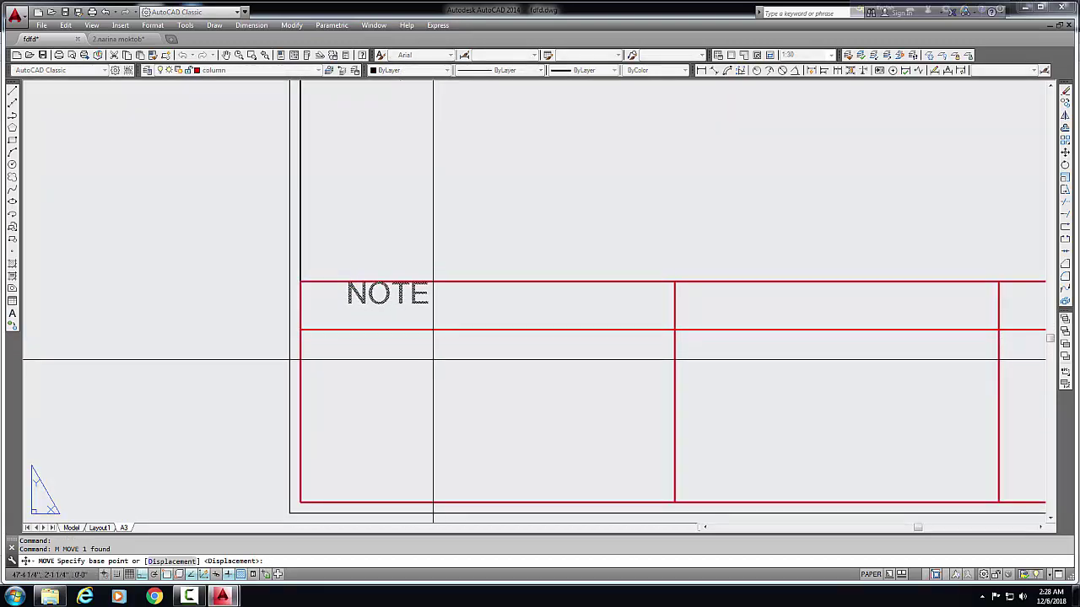
click(432, 361)
click(418, 363)
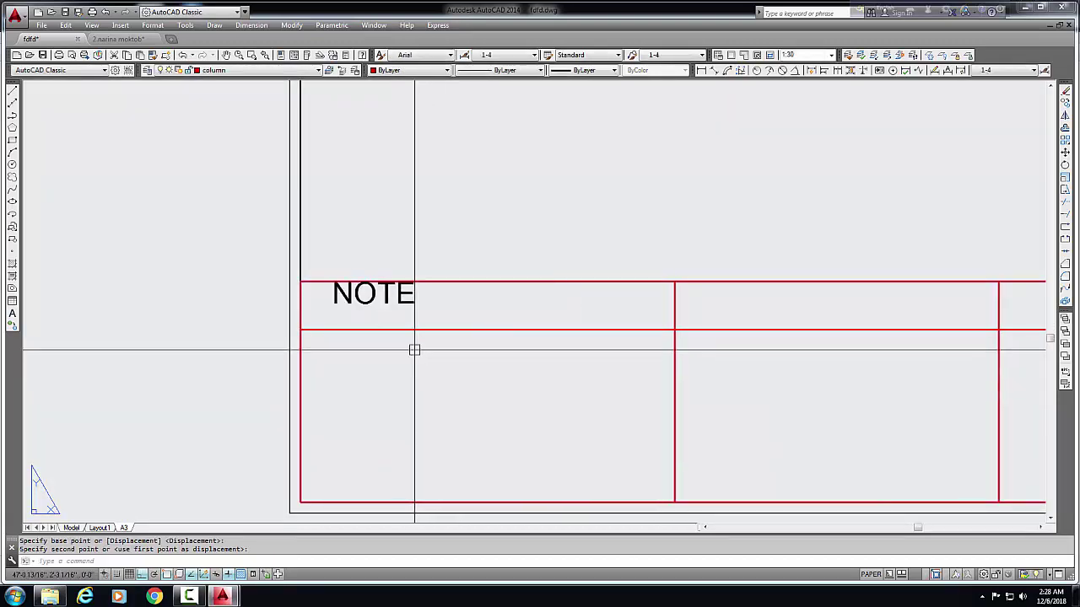
click(397, 291)
key(Return)
click(448, 360)
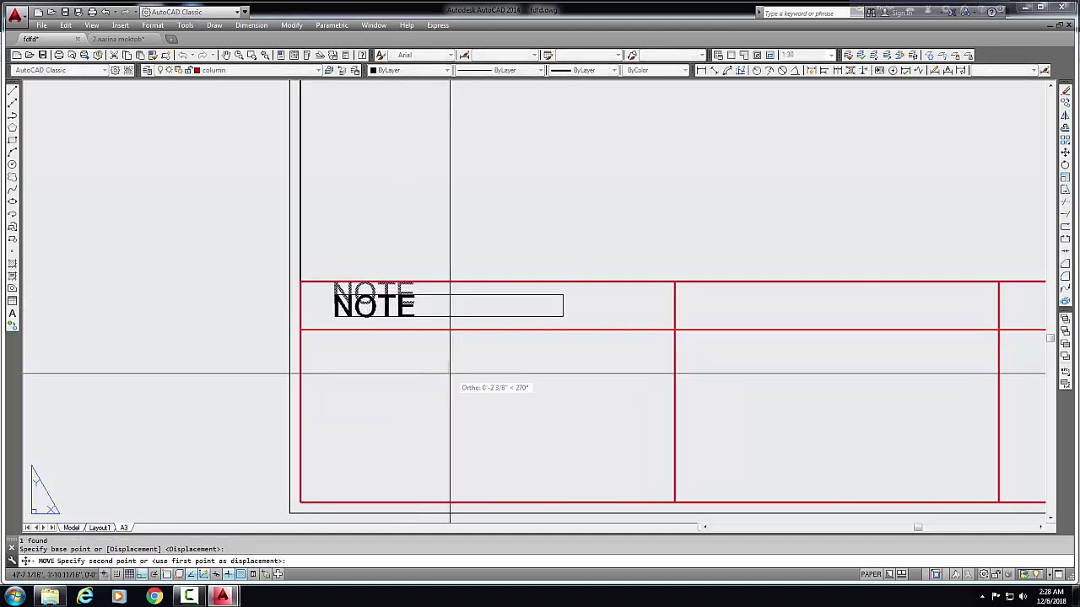
click(448, 372)
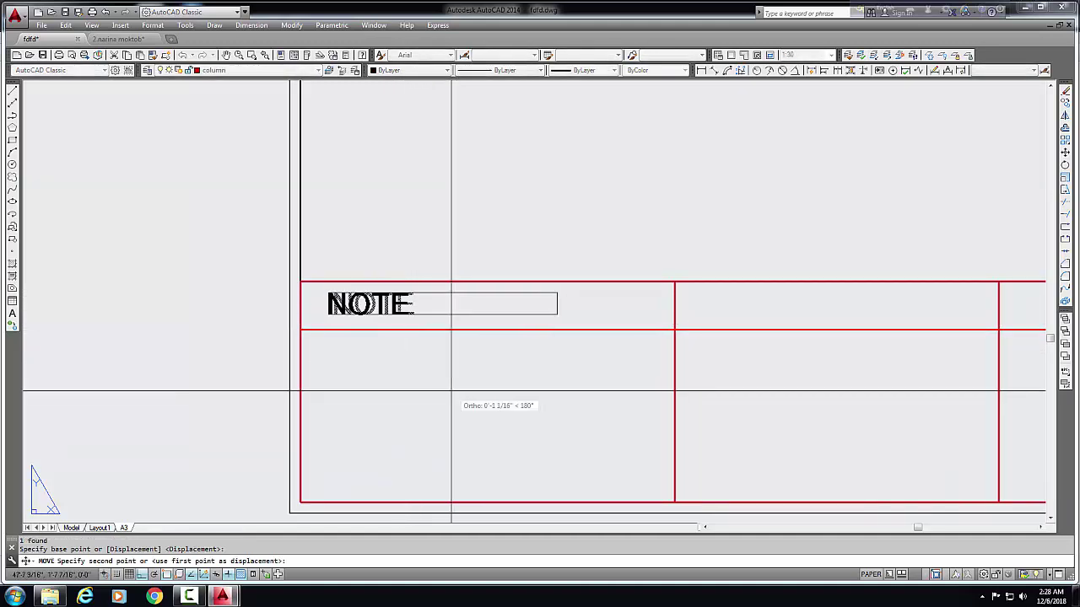
key(Escape)
Step: Cancel the extra move, bring the whole title block back into view, and reselect NOTE
key(Return)
scroll(441, 392, down, 1)
scroll(458, 381, down, 2)
scroll(453, 377, up, 4)
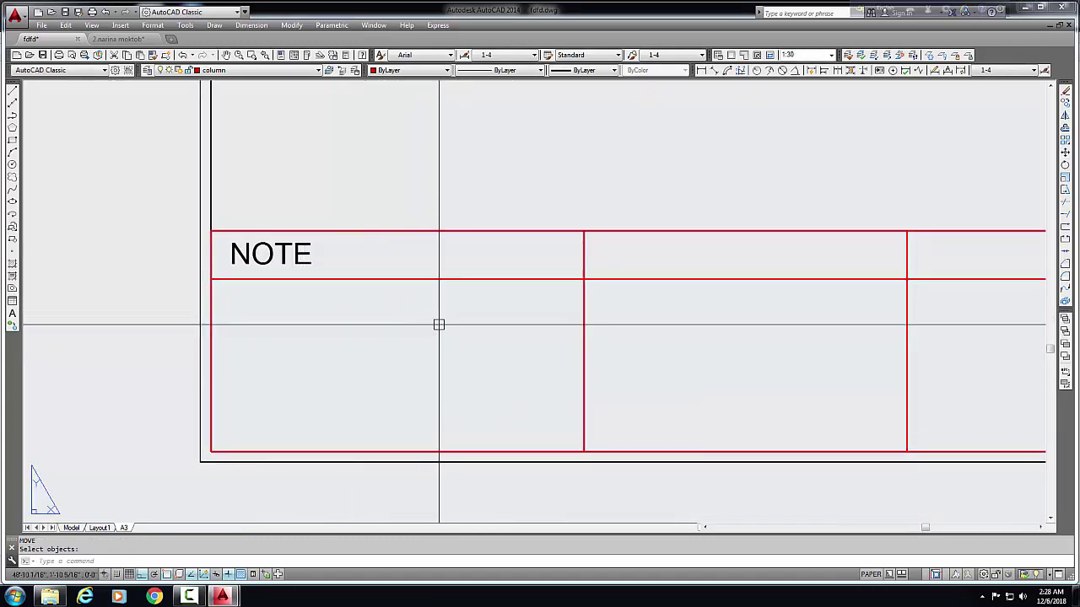
middle_drag(475, 335, 349, 345)
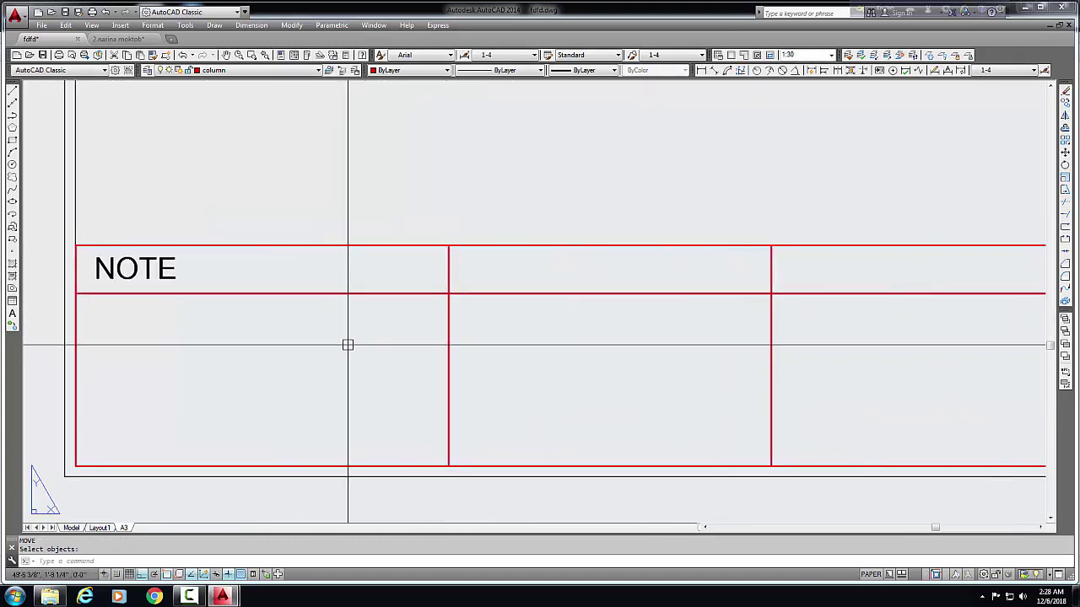
scroll(354, 345, down, 2)
key(Escape)
click(221, 314)
scroll(222, 314, up, 2)
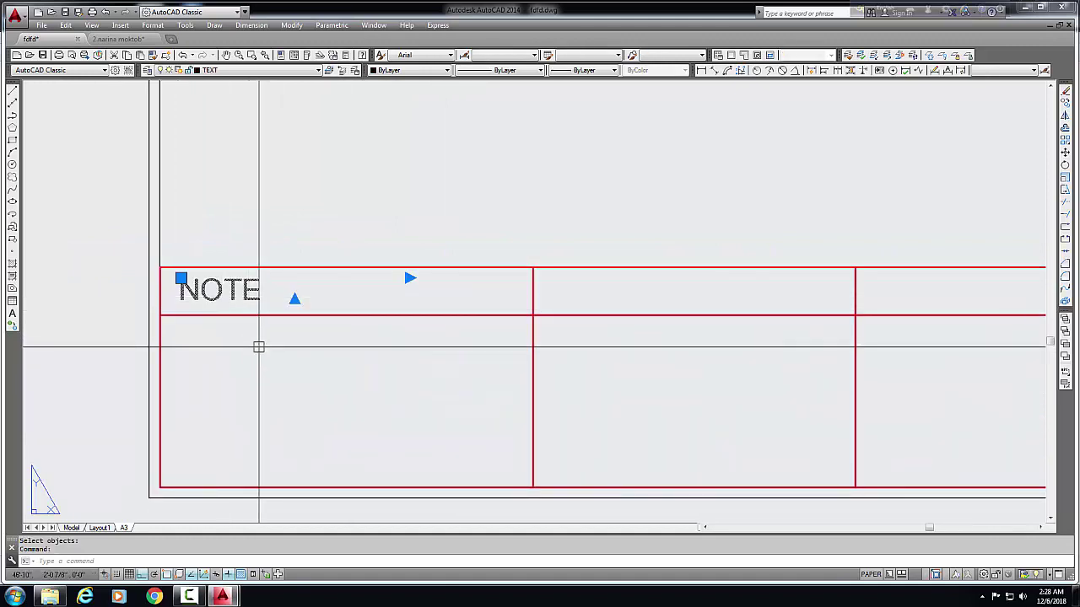
Step: Copy NOTE into the next cell and retype the copy as CLIENT
text(o)
key(Return)
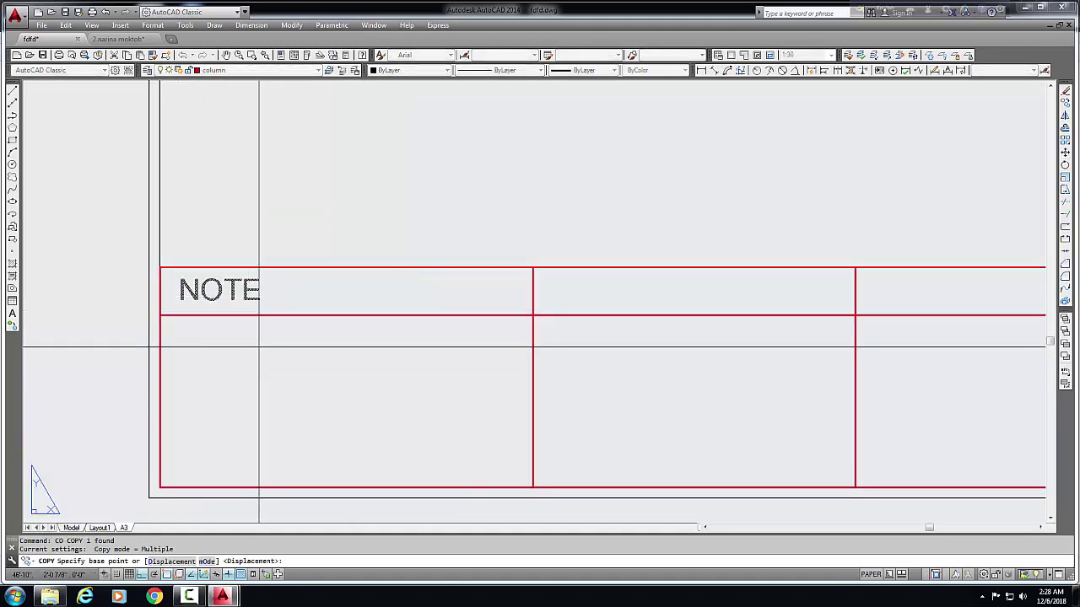
click(357, 366)
middle_drag(390, 366, 274, 370)
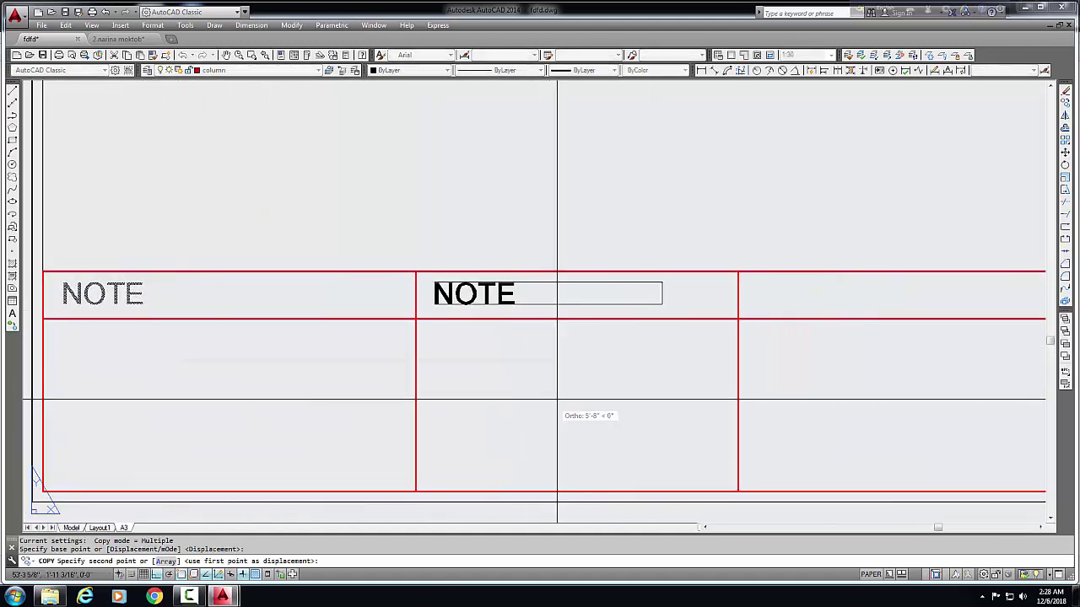
click(556, 397)
key(Return)
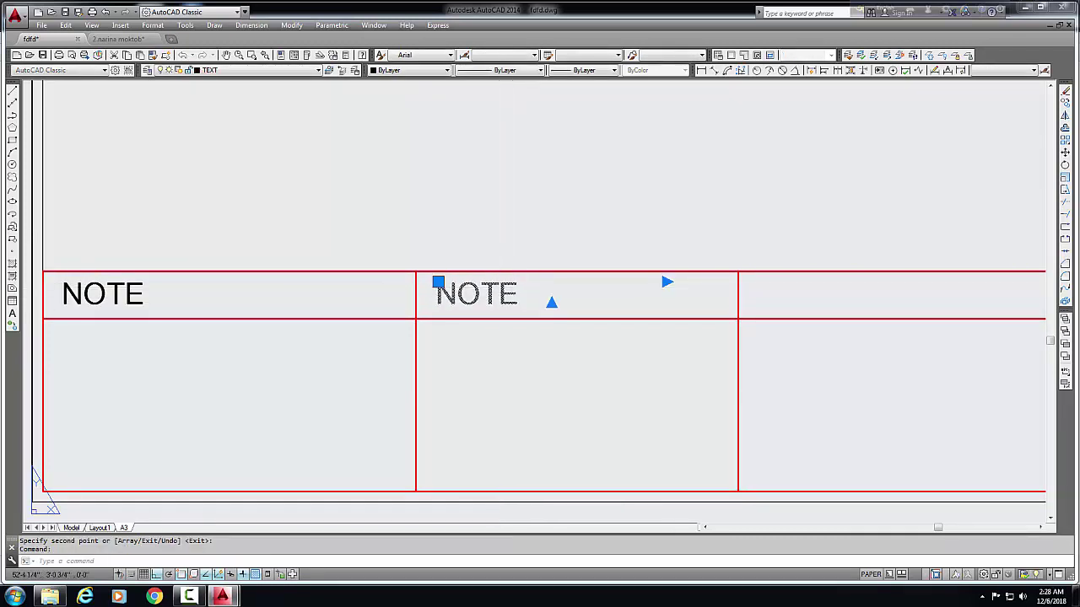
double_click(518, 301)
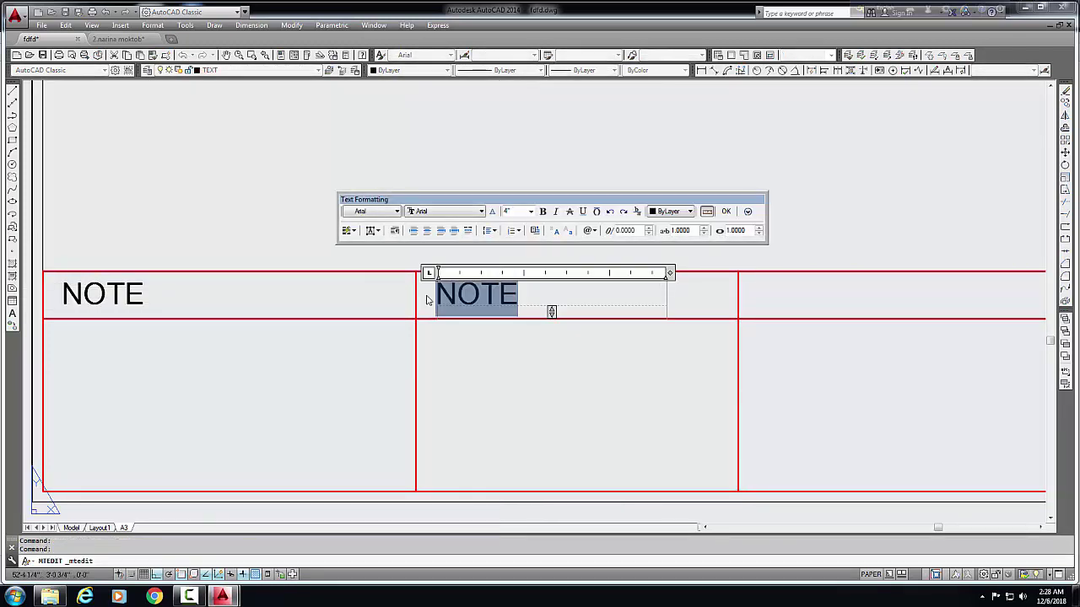
text(C)
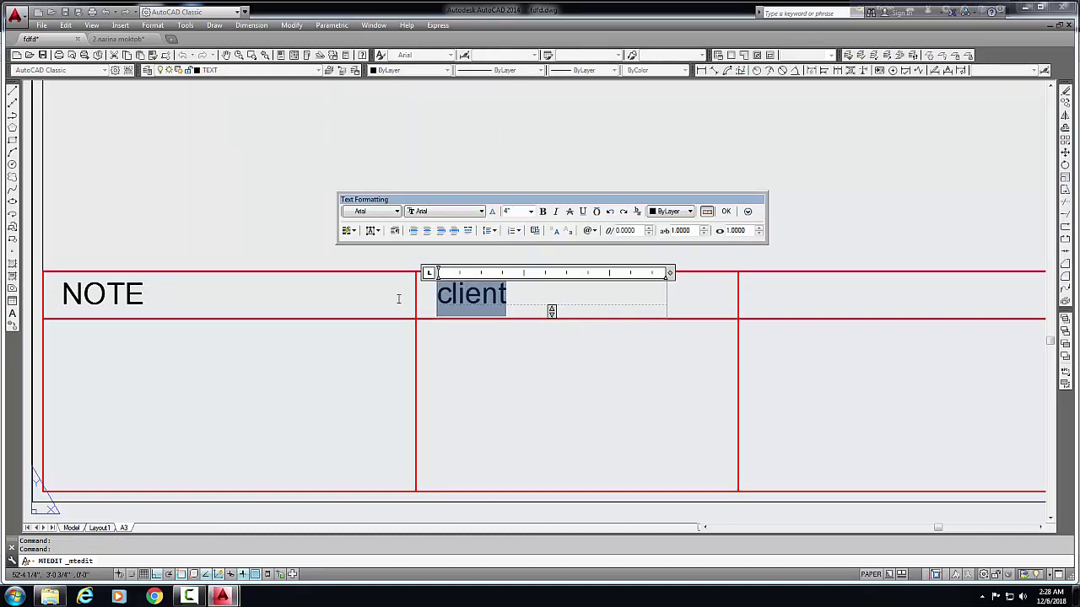
click(554, 233)
click(472, 363)
Step: Copy the CLIENT label into the following cell
scroll(458, 361, down, 3)
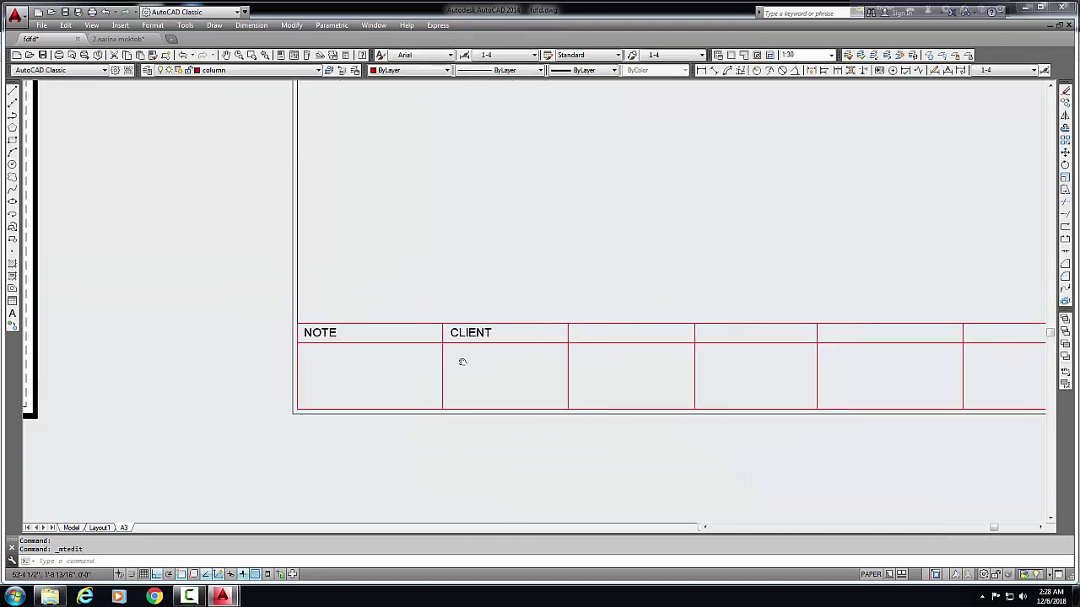
scroll(461, 353, up, 2)
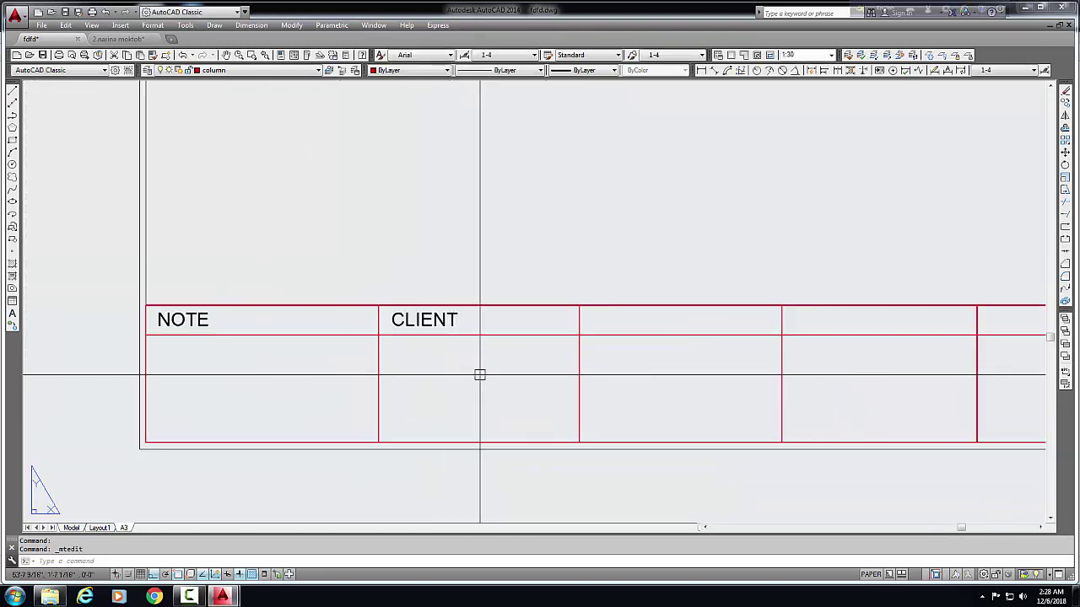
click(447, 327)
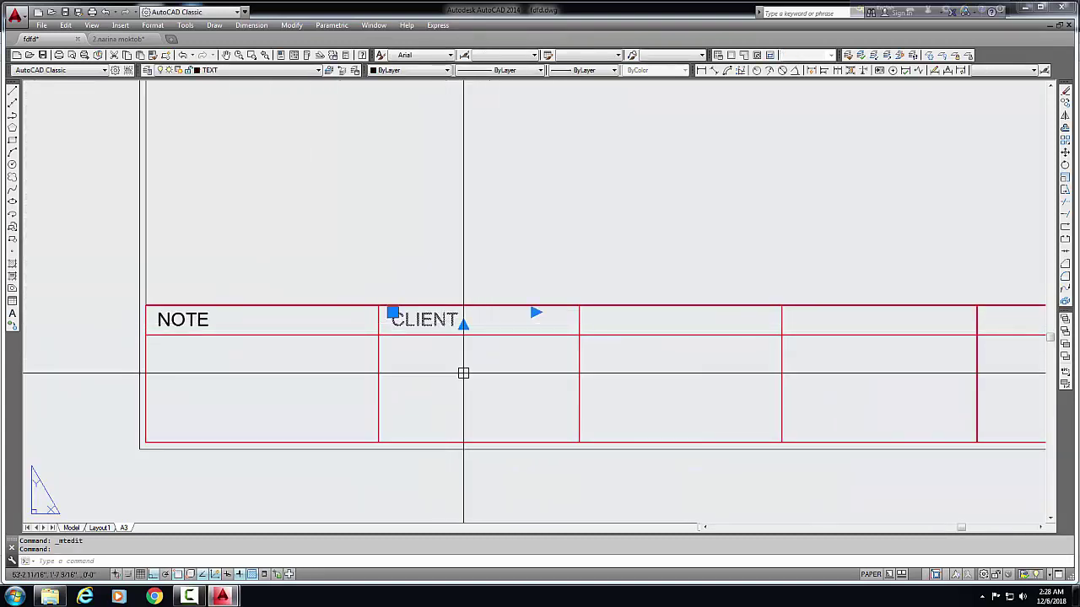
text(co)
key(Return)
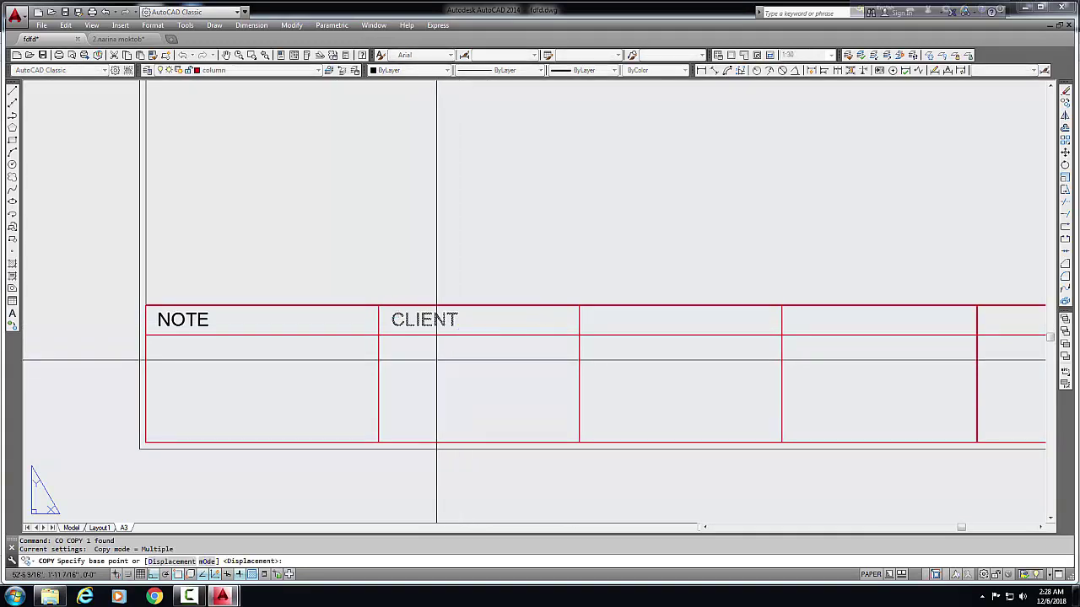
click(436, 367)
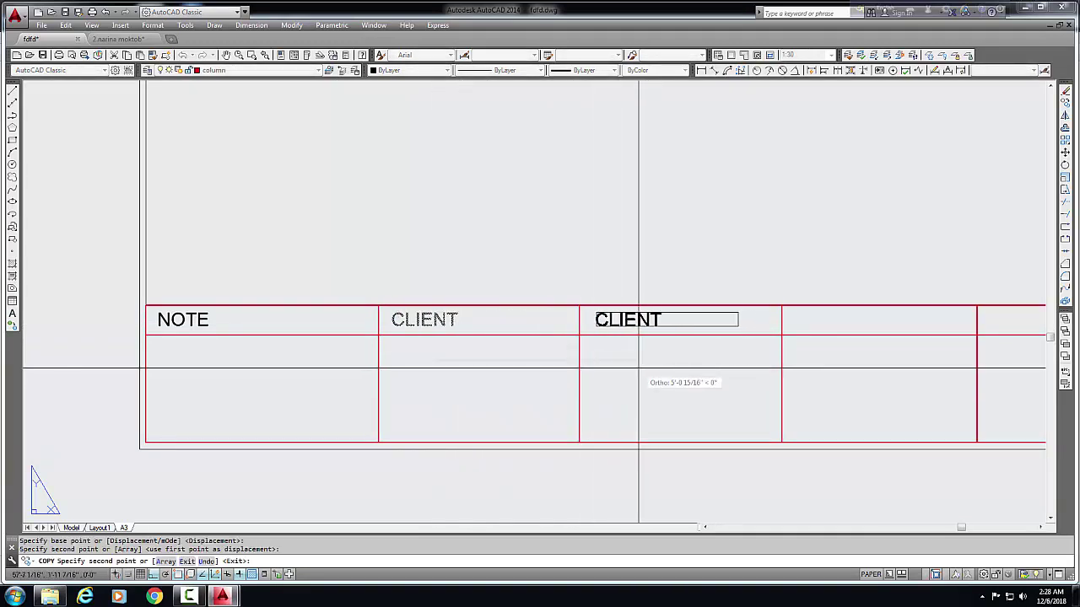
click(639, 368)
key(Return)
scroll(658, 328, up, 2)
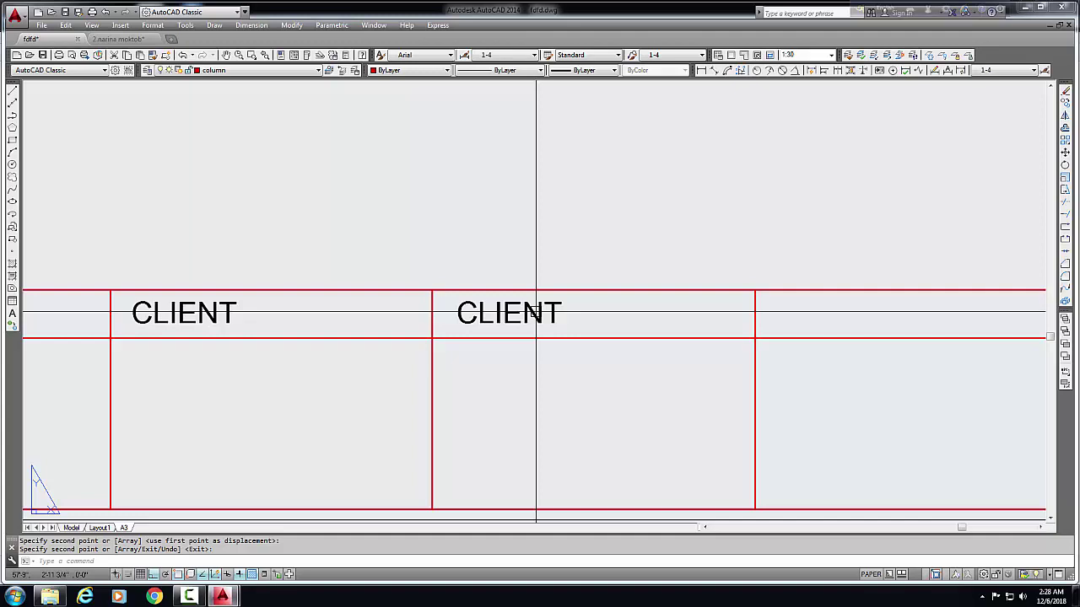
Step: Change the copied label's text to ENGINEER
key(Return)
double_click(536, 312)
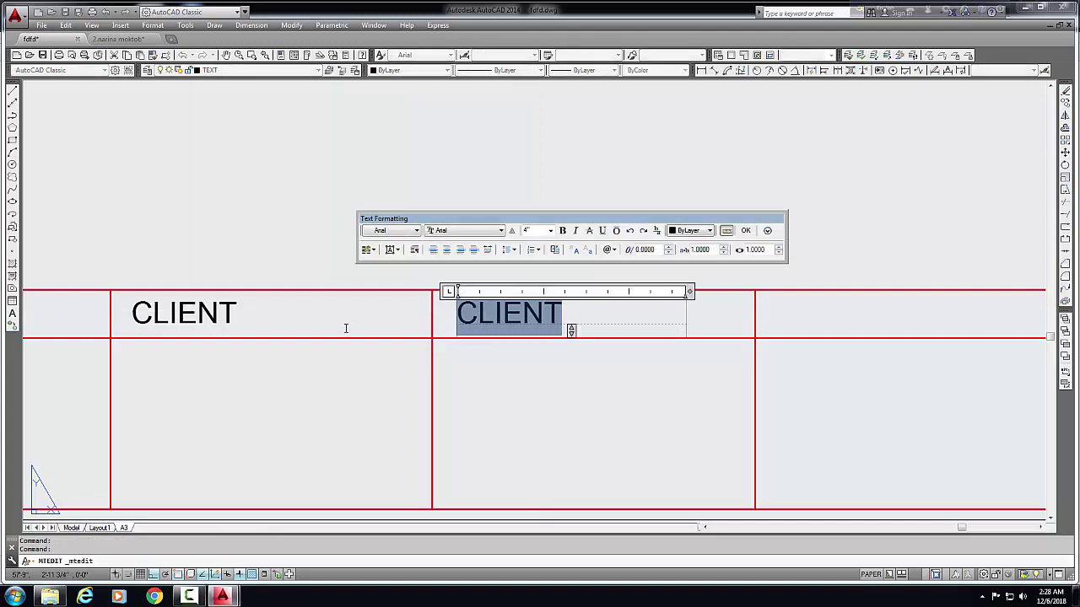
text(en)
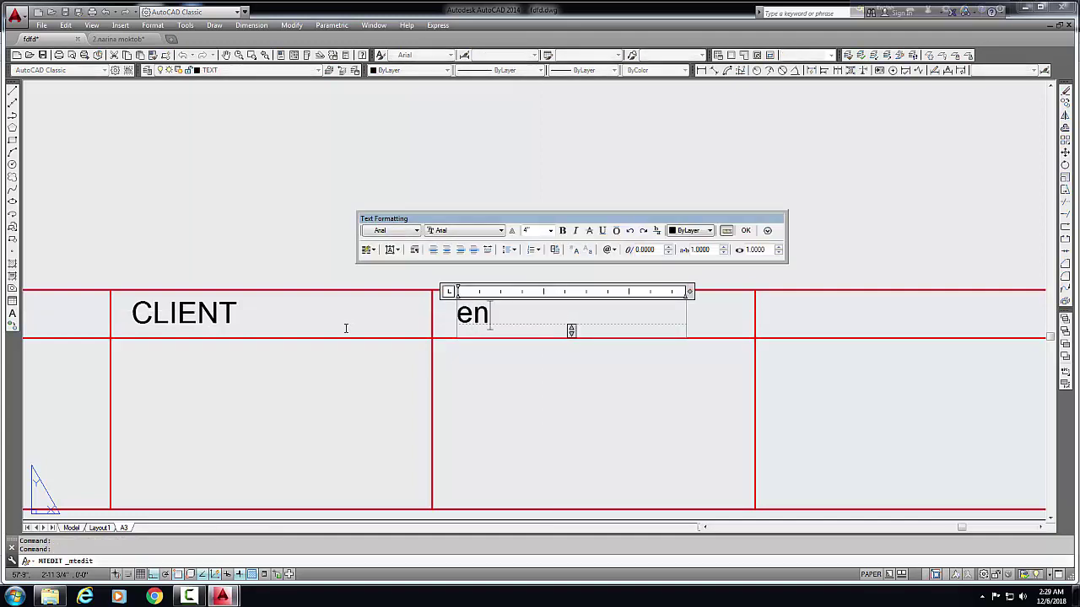
key(BackSpace)
key(BackSpace)
text(E)
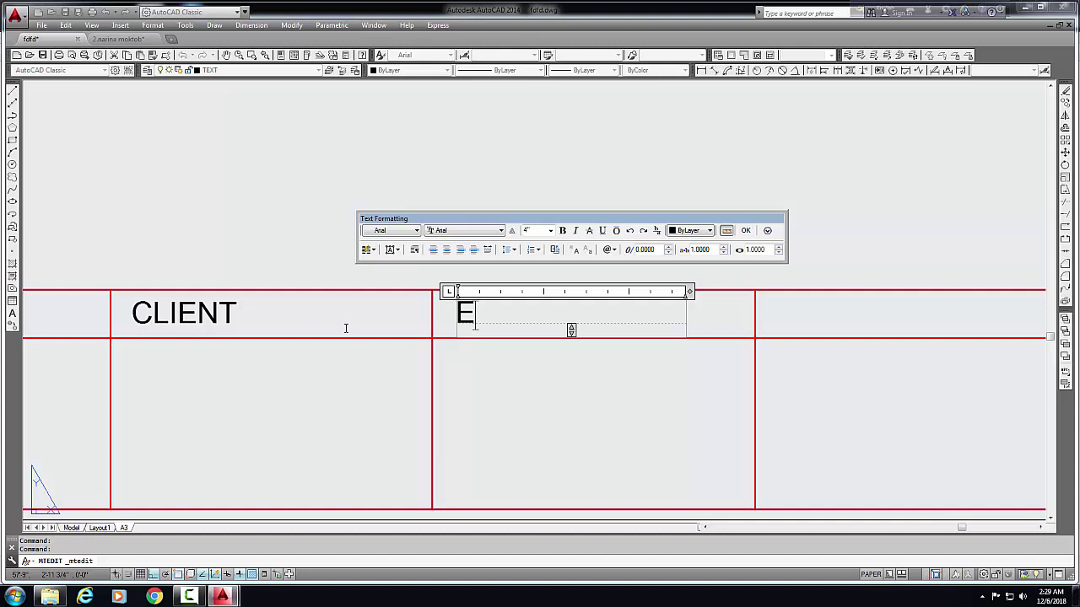
text(NGIN)
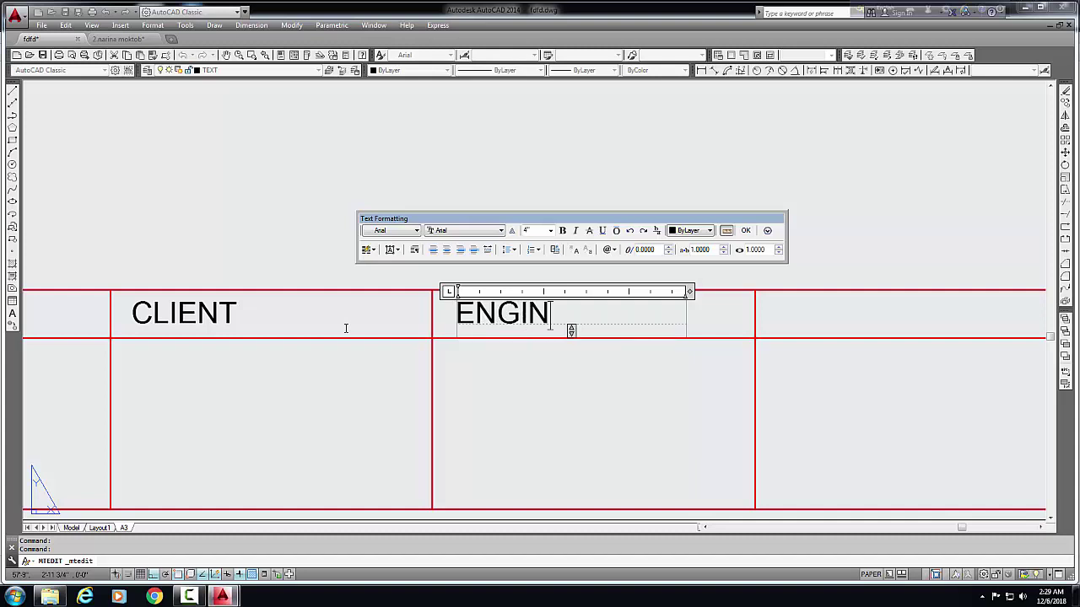
text(EER)
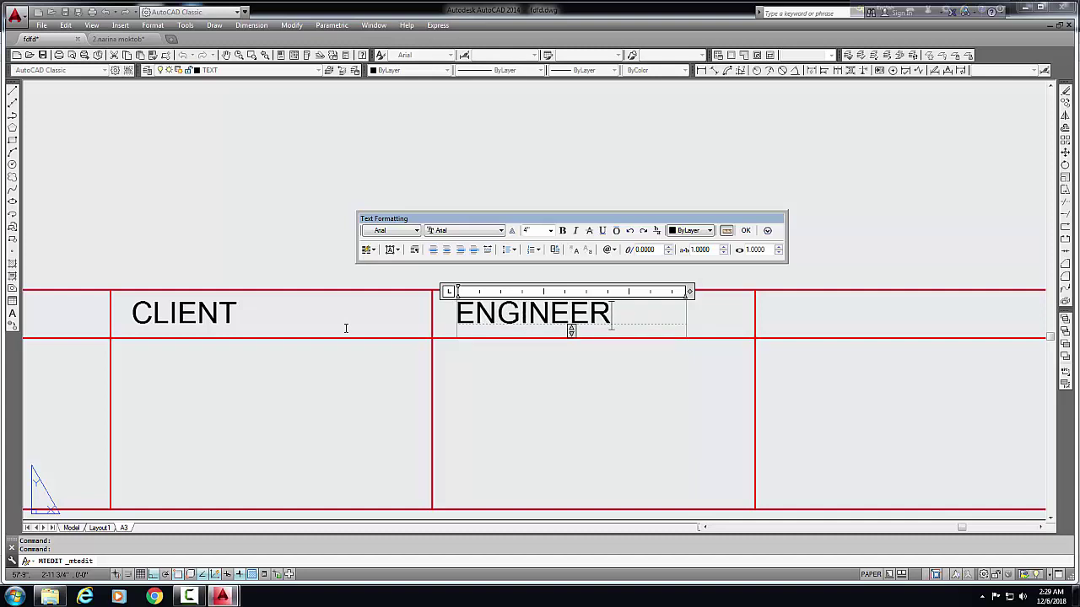
click(345, 328)
scroll(509, 381, down, 2)
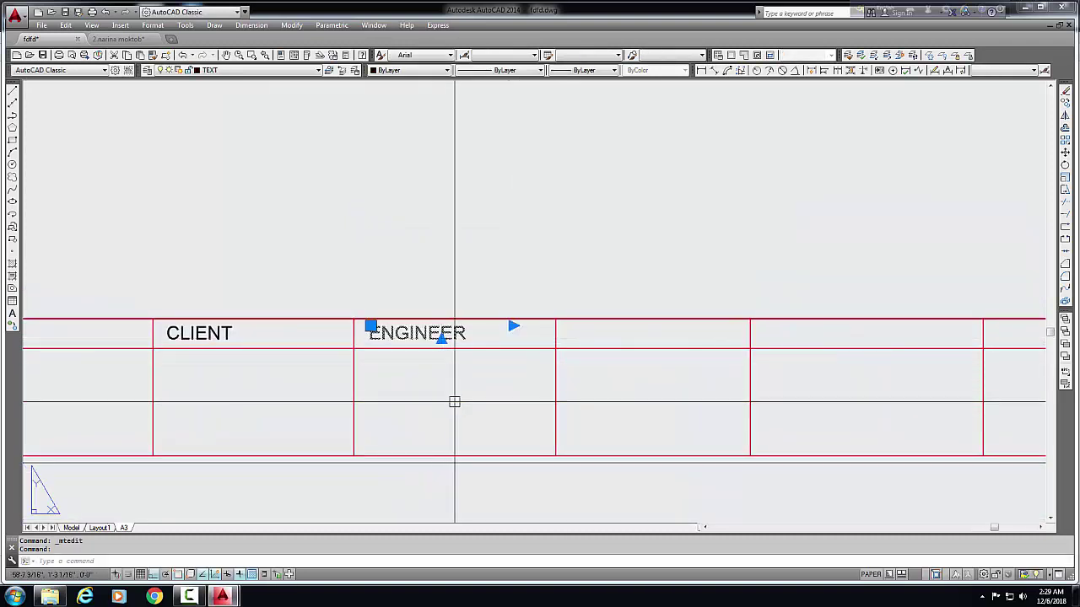
click(533, 560)
text(co)
Step: Copy ENGINEER into the next cell and retype that copy as DRAWN BY
key(Return)
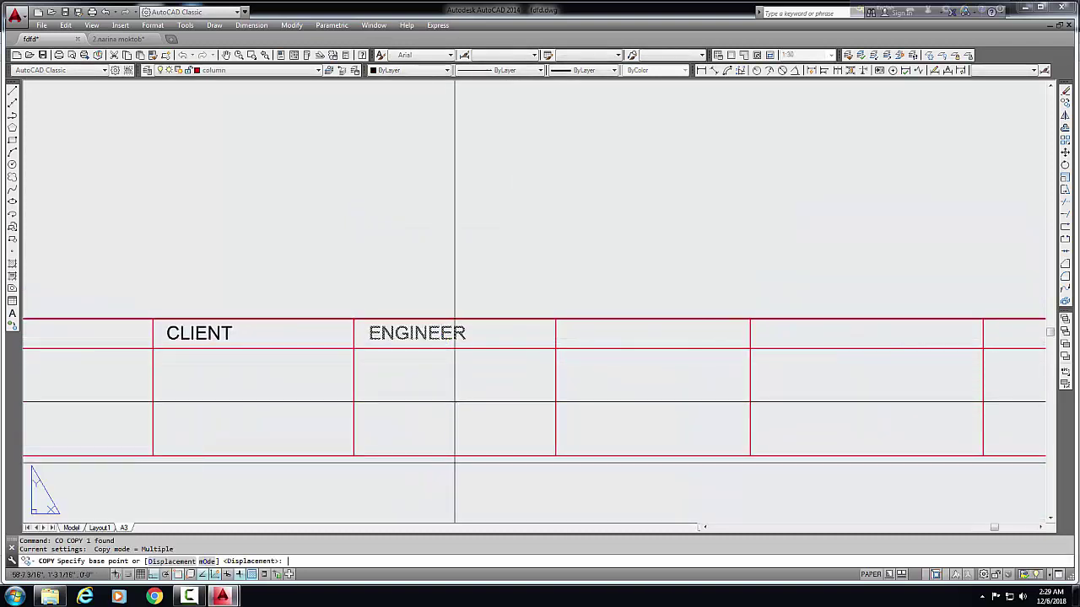
click(454, 402)
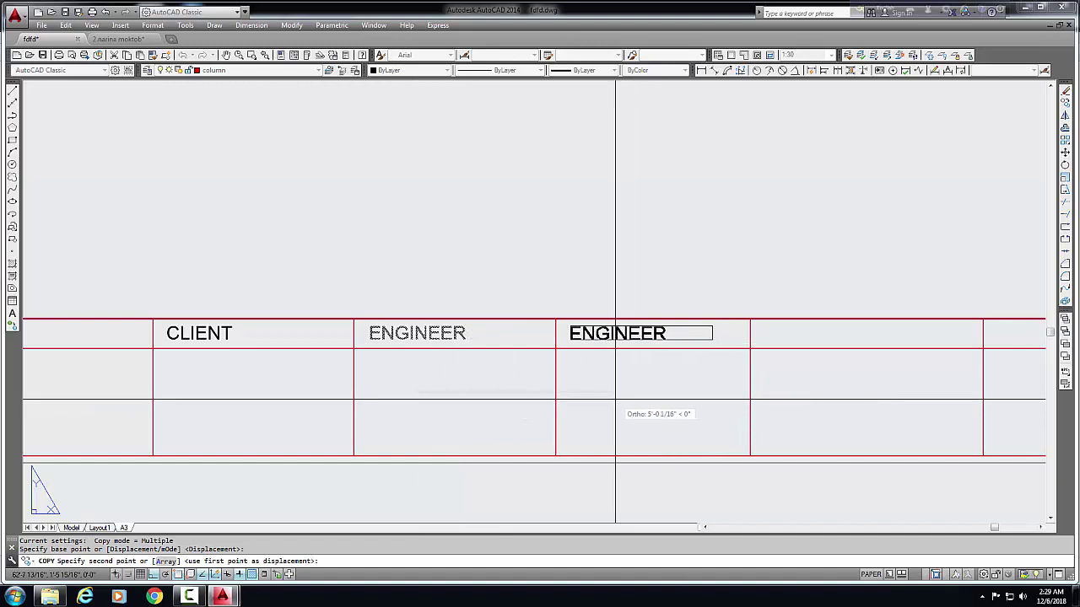
click(617, 399)
key(Return)
scroll(616, 357, up, 2)
middle_drag(639, 358, 530, 357)
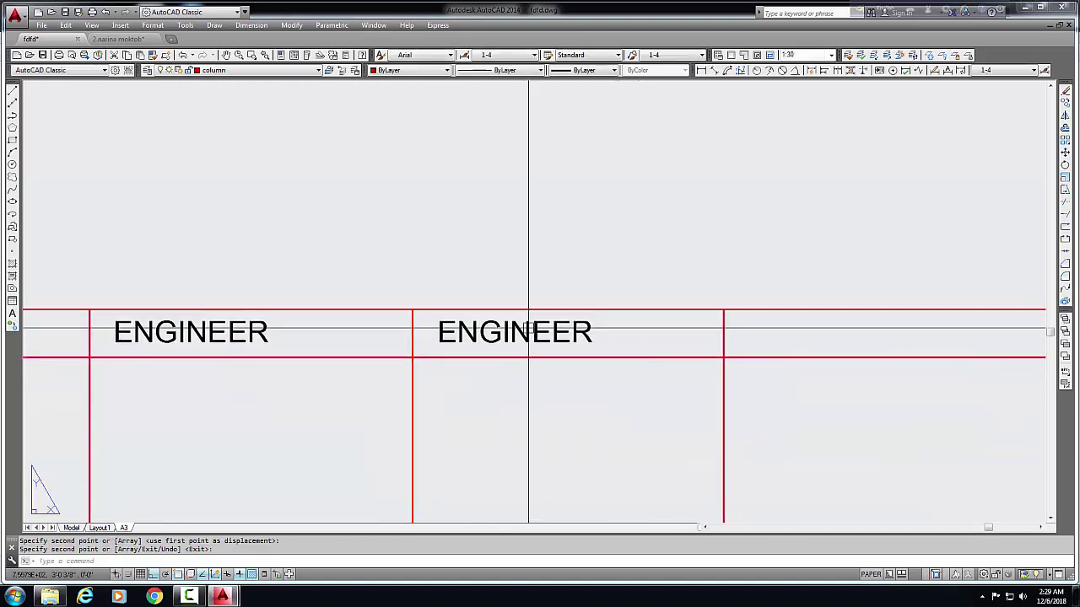
double_click(542, 333)
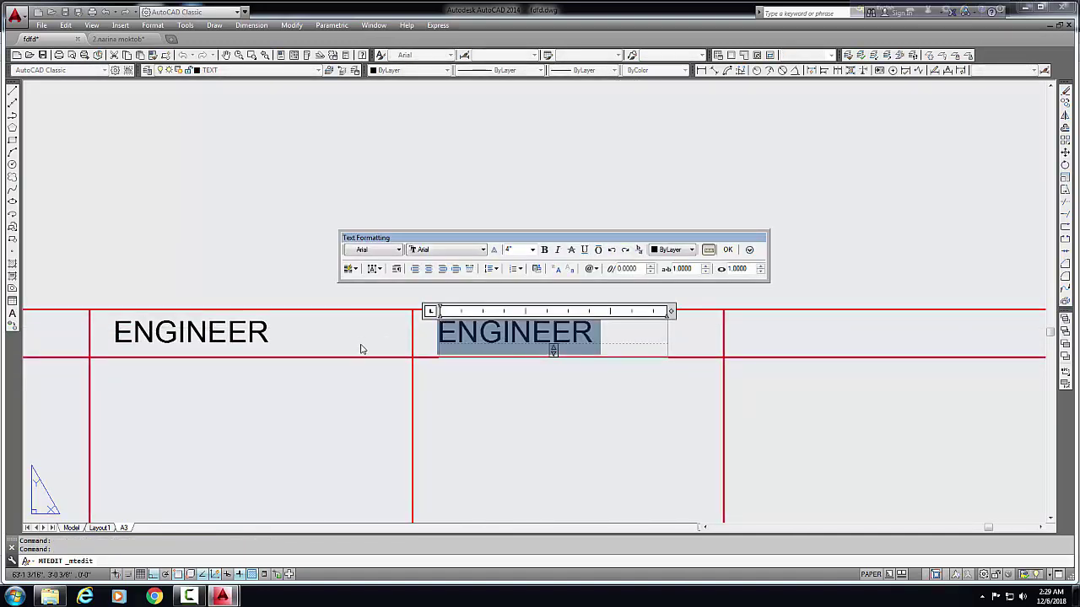
text(D)
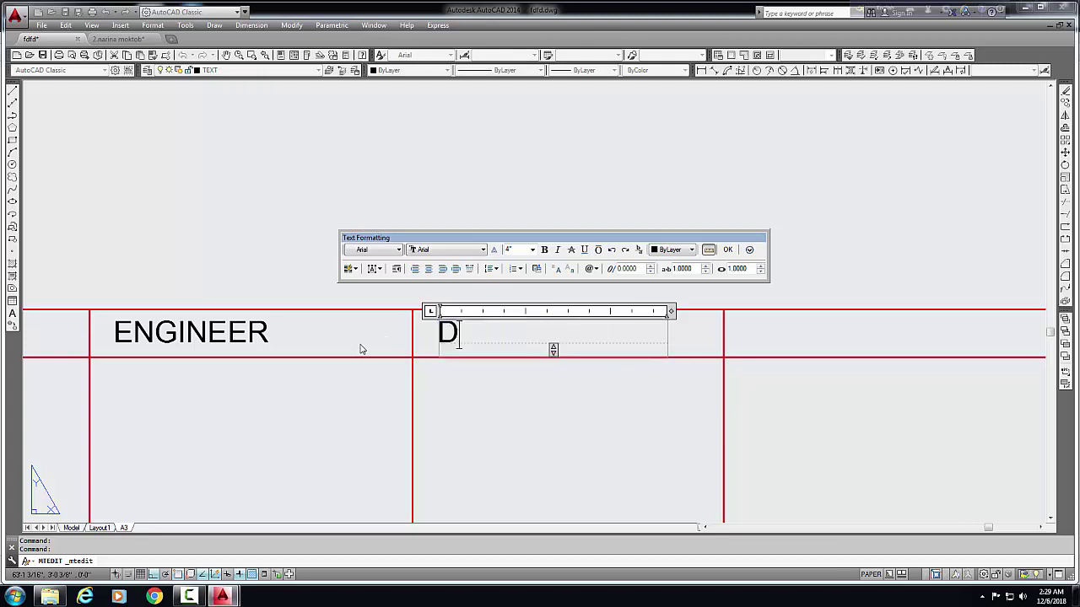
text(RAWN BY)
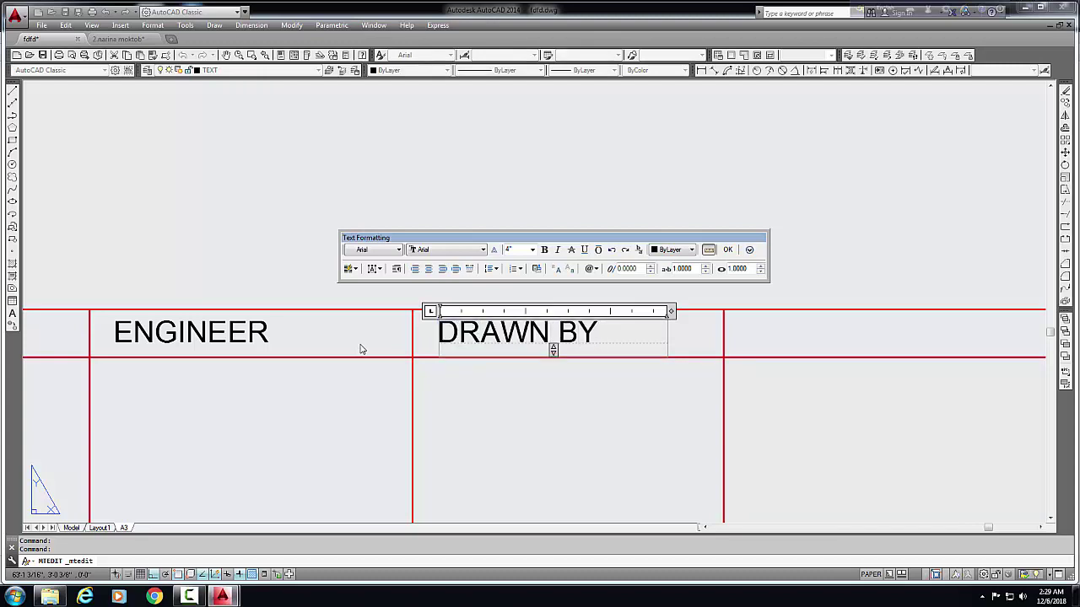
click(360, 348)
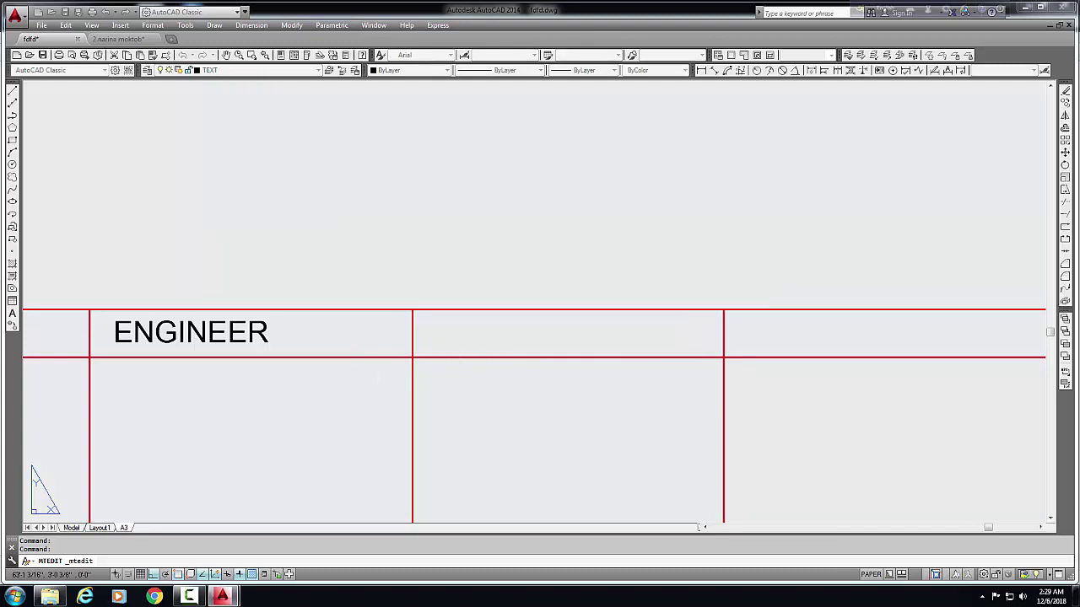
scroll(484, 407, down, 4)
middle_drag(484, 407, 427, 404)
Step: Copy the DRAWN BY label into the next cell with CO
scroll(484, 384, up, 2)
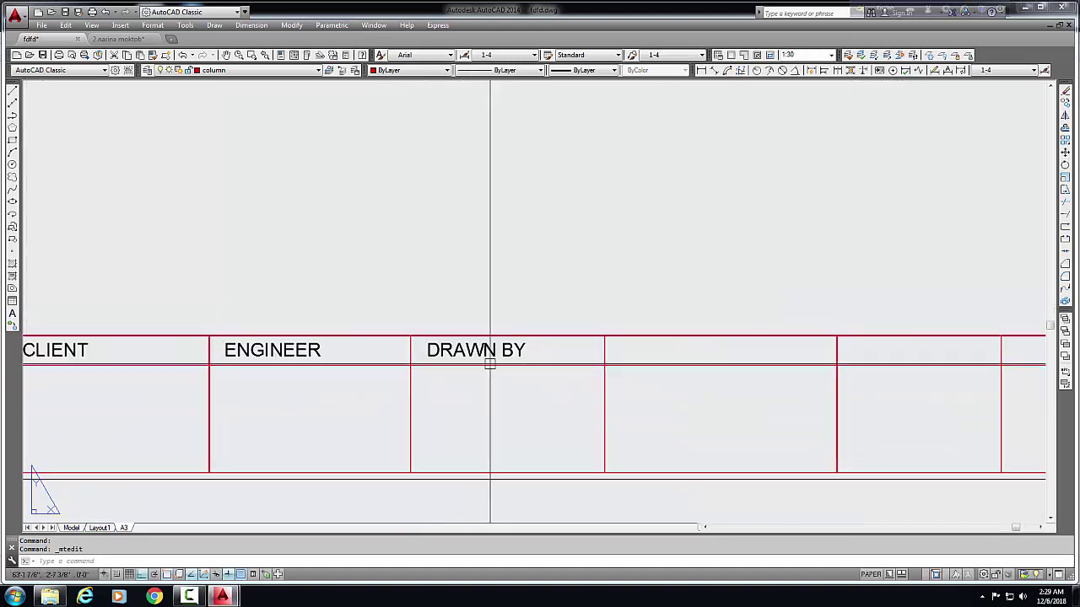
click(494, 350)
key(Escape)
text(co)
key(Return)
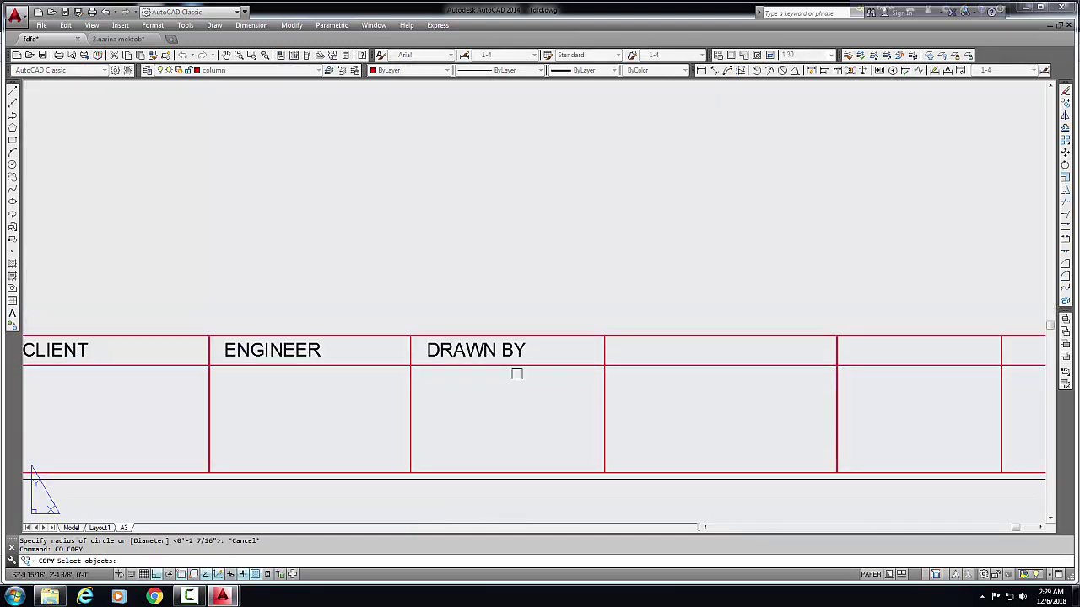
click(494, 354)
key(Return)
click(457, 404)
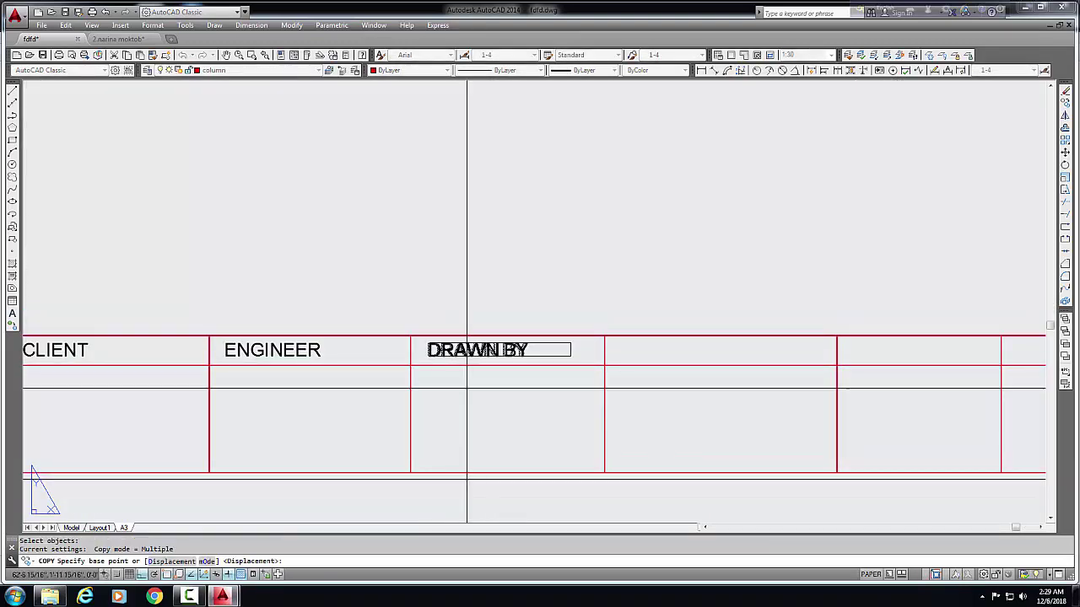
click(654, 404)
key(Return)
Step: Change the copied label's text to PROJECT
middle_drag(643, 429, 466, 441)
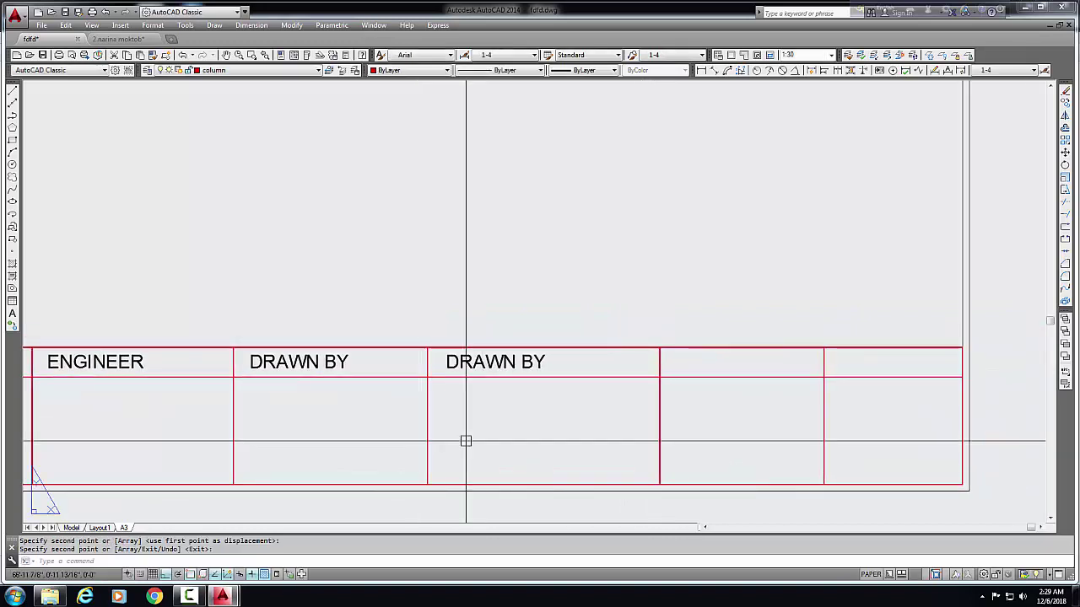
double_click(532, 363)
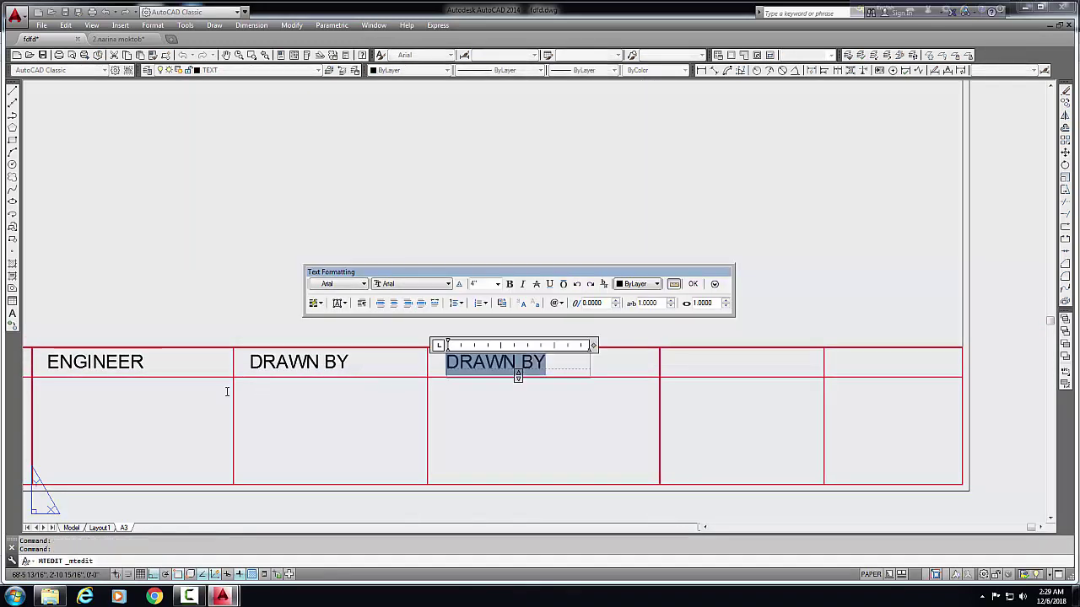
text(PROJEXT)
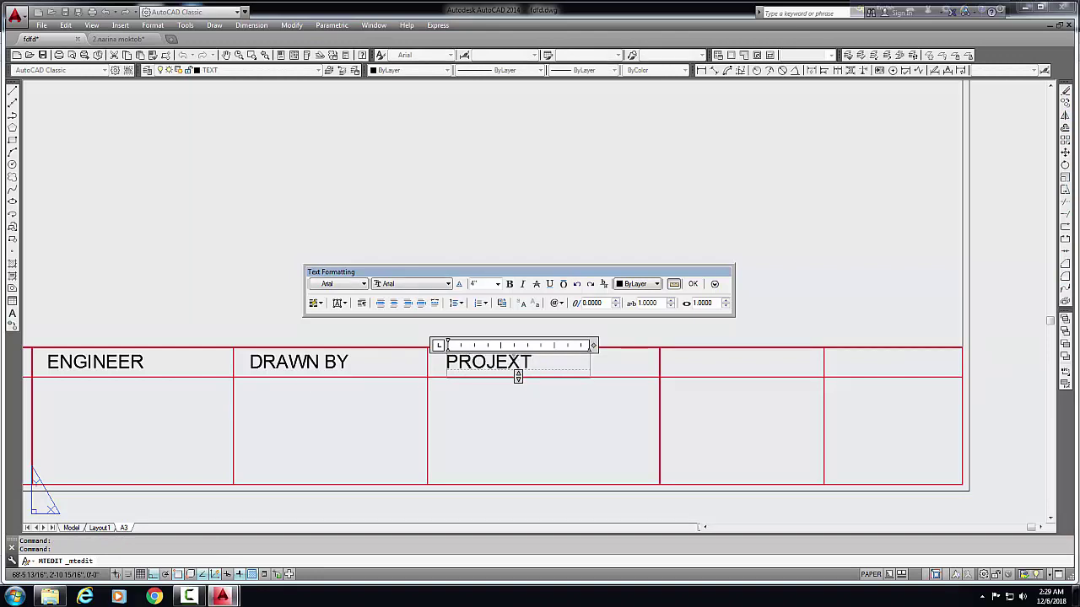
text(C)
click(579, 405)
Step: Copy the PROJECT label into the following cell
middle_drag(579, 405, 512, 414)
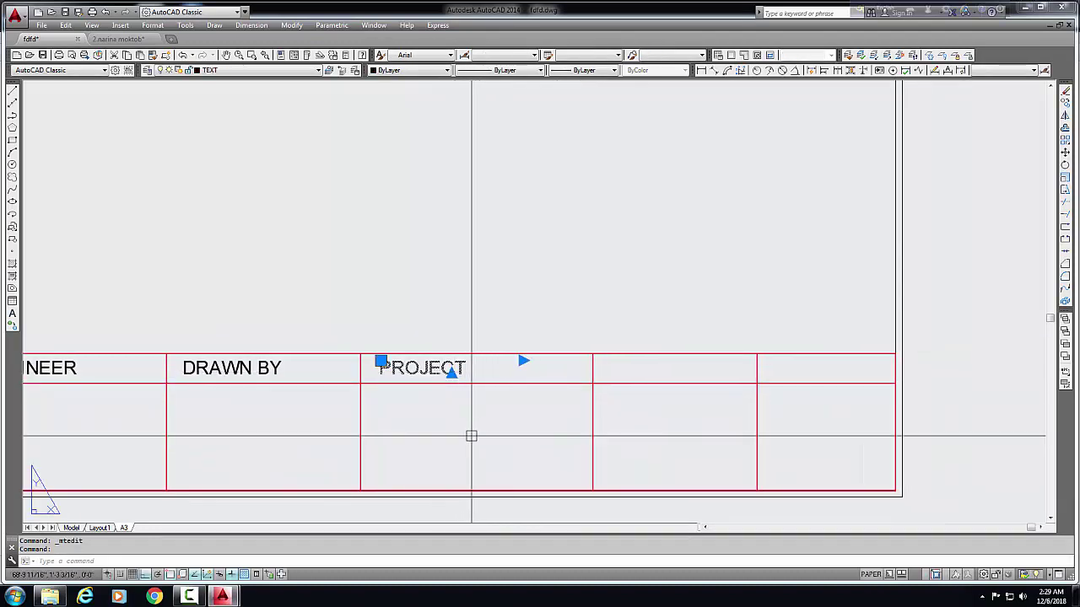
key(Tab)
text(co)
key(Return)
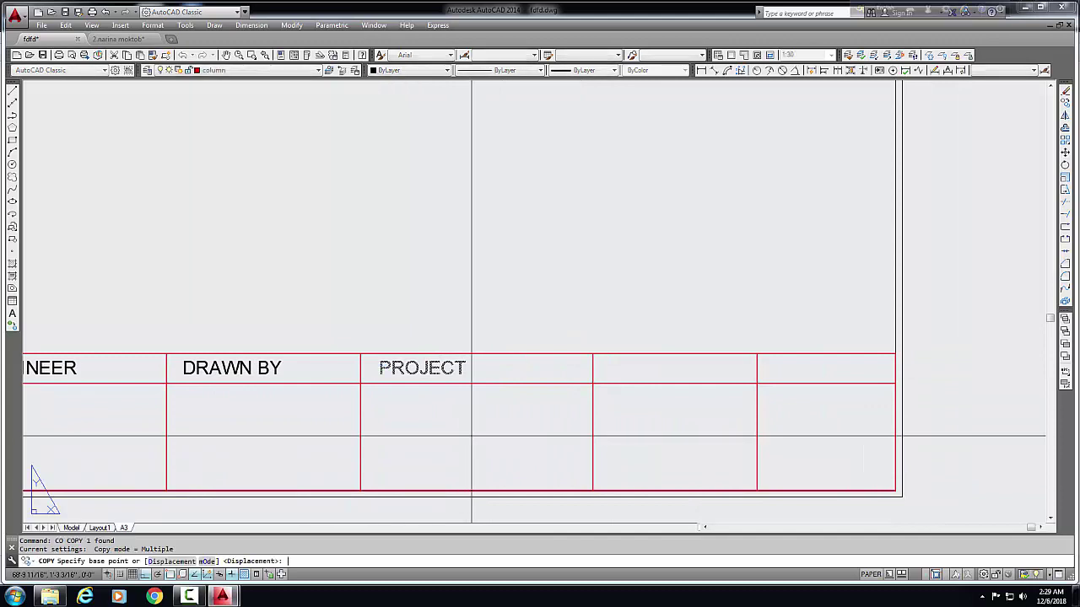
click(406, 430)
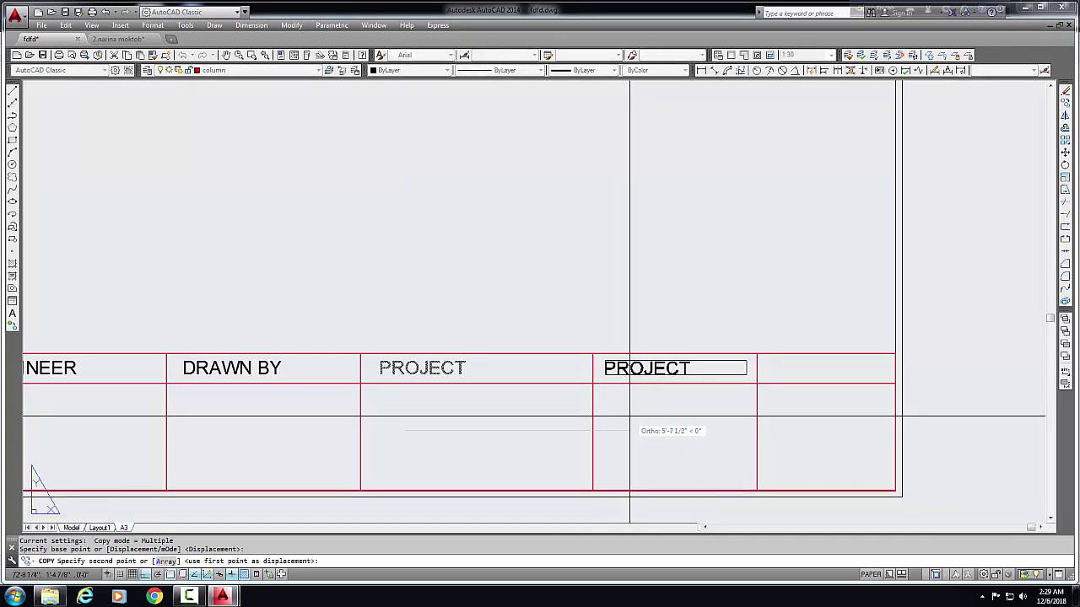
click(630, 415)
key(Return)
Step: Retype the copy as DRAWING TITLE and widen its column so it fits one line
scroll(675, 360, up, 2)
double_click(678, 376)
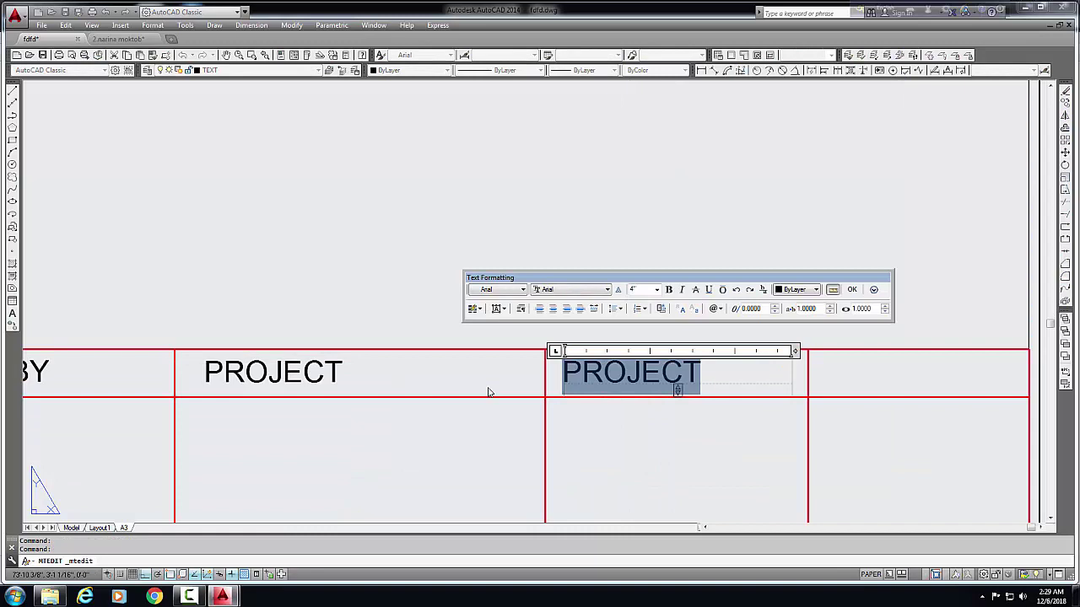
text(DRAWI)
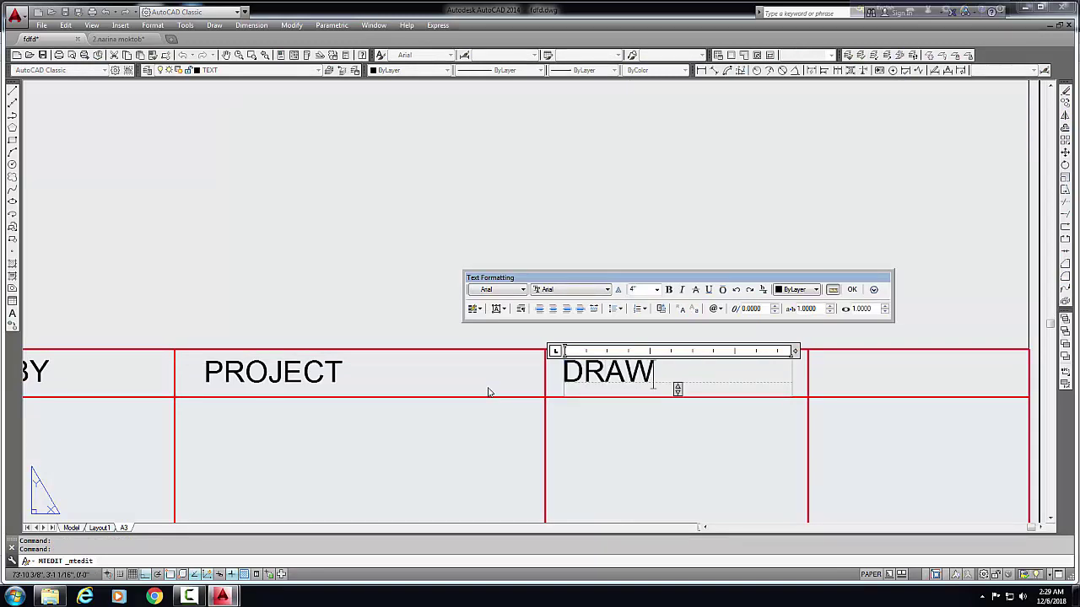
text(NF)
key(BackSpace)
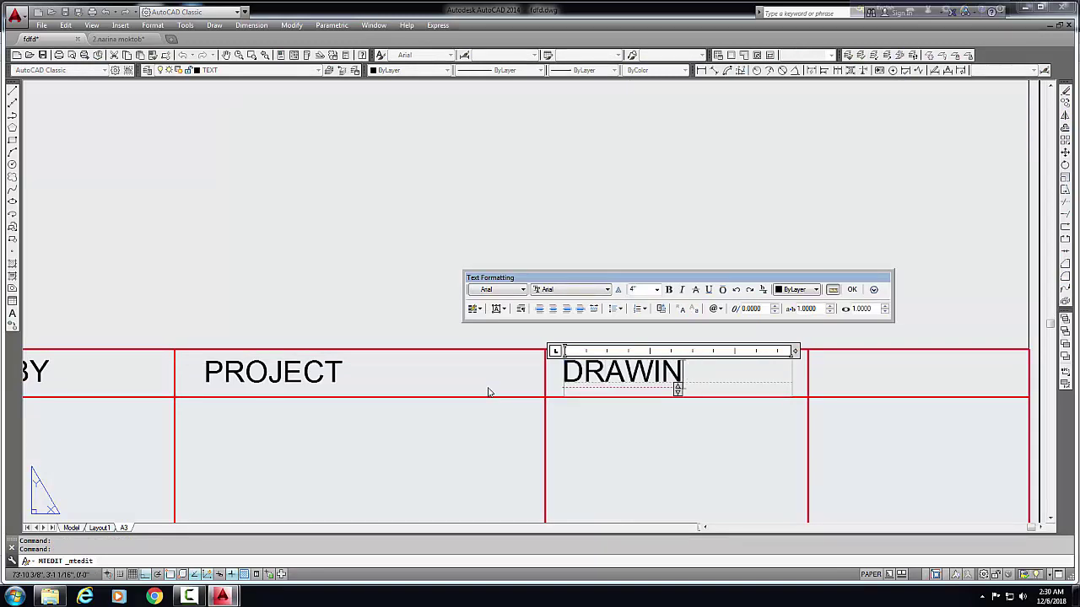
text(G TI)
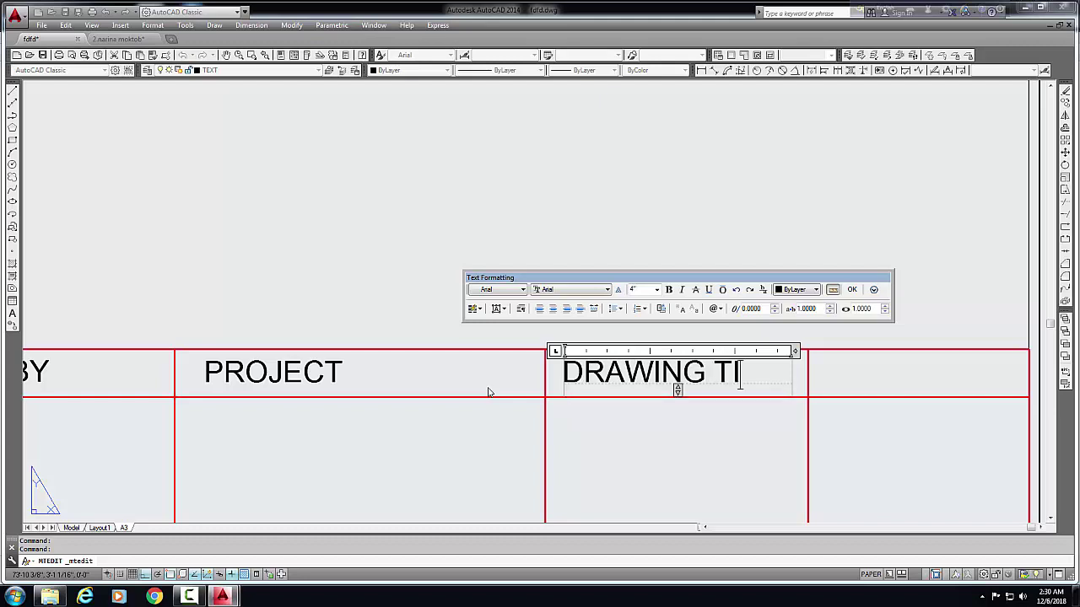
text(TLE)
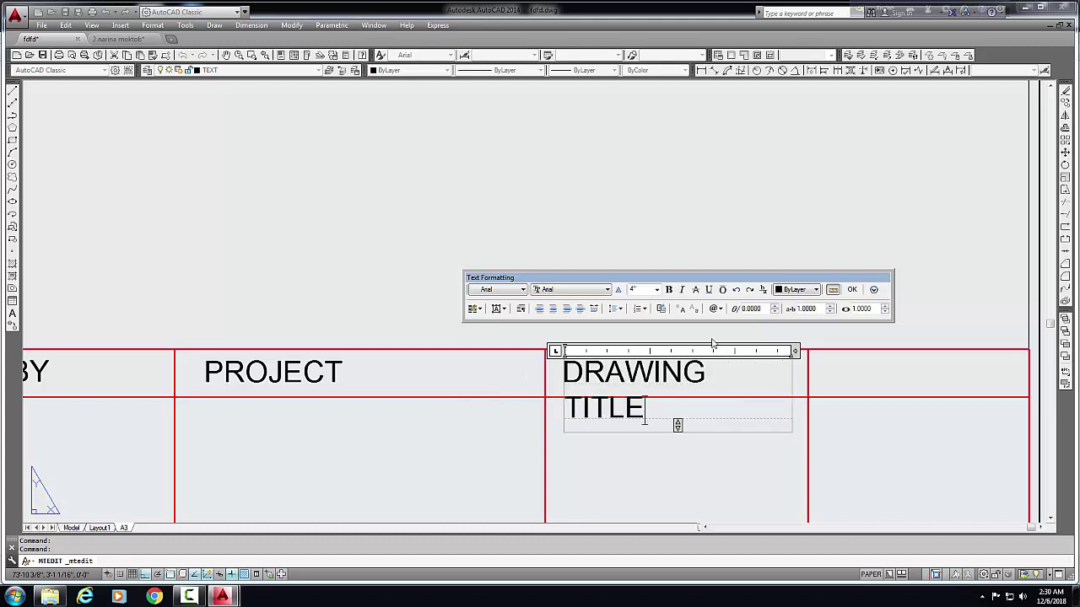
drag(795, 350, 847, 349)
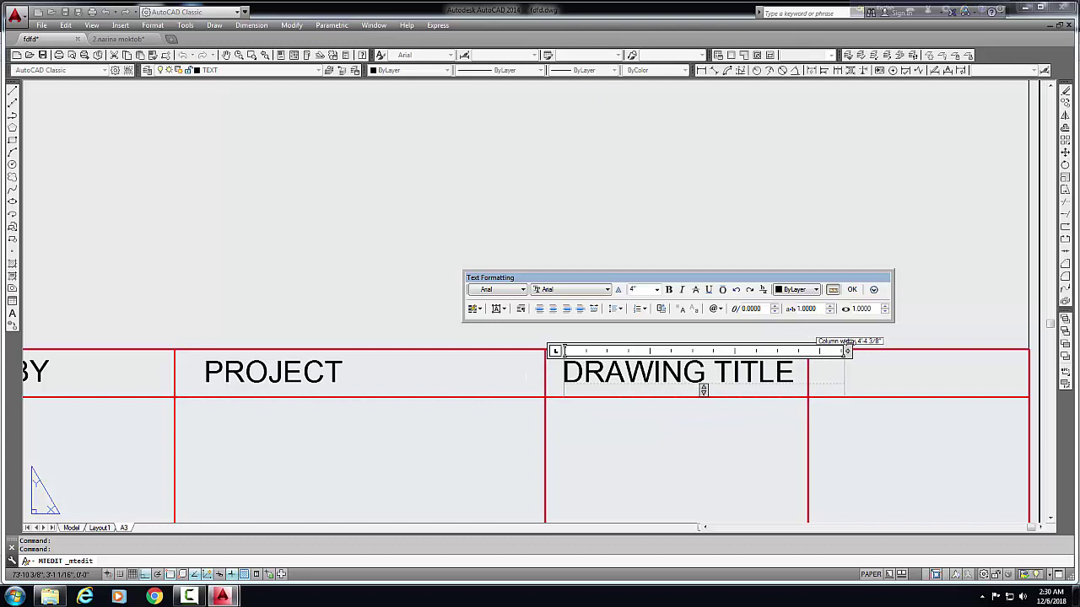
click(649, 465)
scroll(658, 438, down, 5)
scroll(670, 397, up, 2)
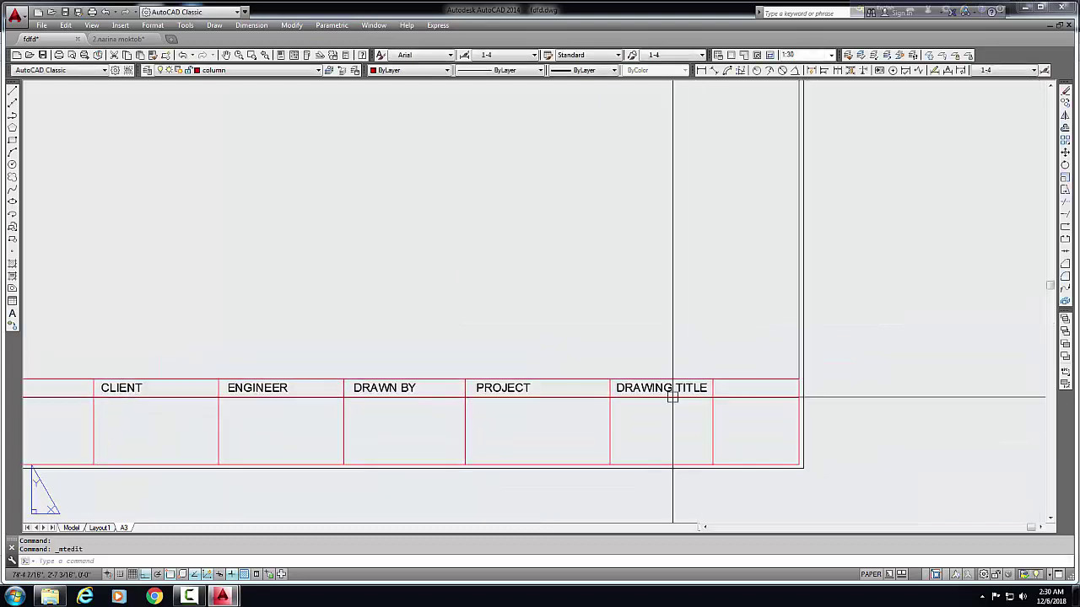
scroll(656, 390, up, 2)
click(655, 390)
text(m)
key(Return)
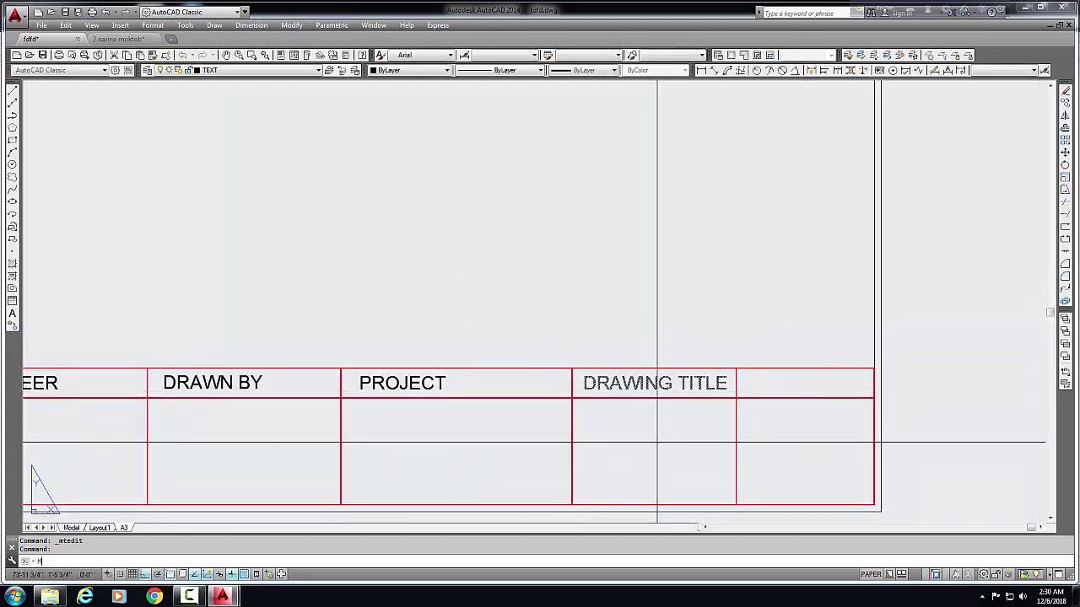
click(665, 439)
click(661, 438)
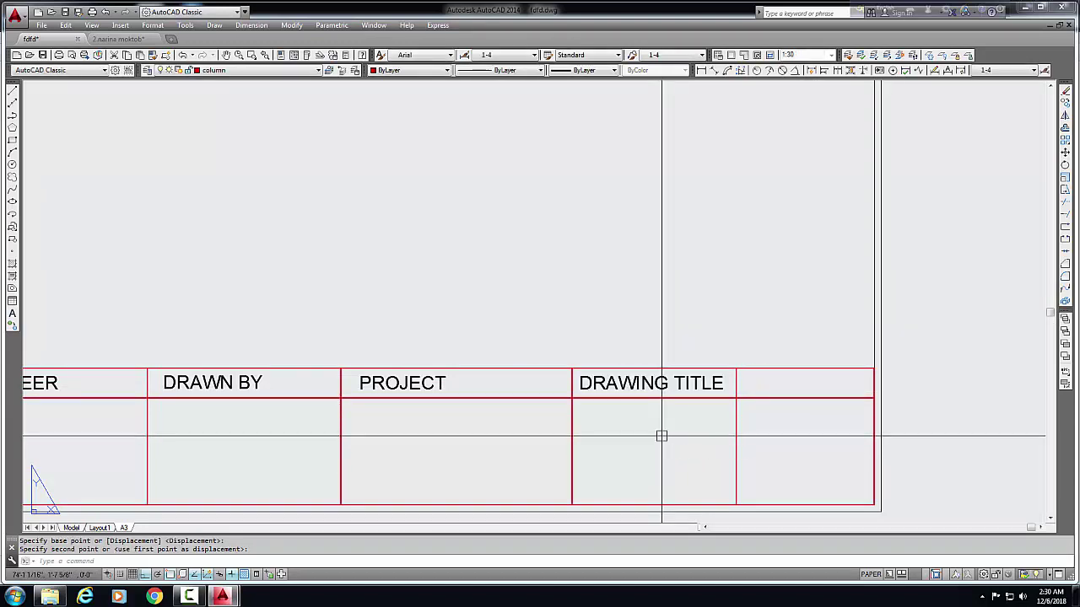
key(Return)
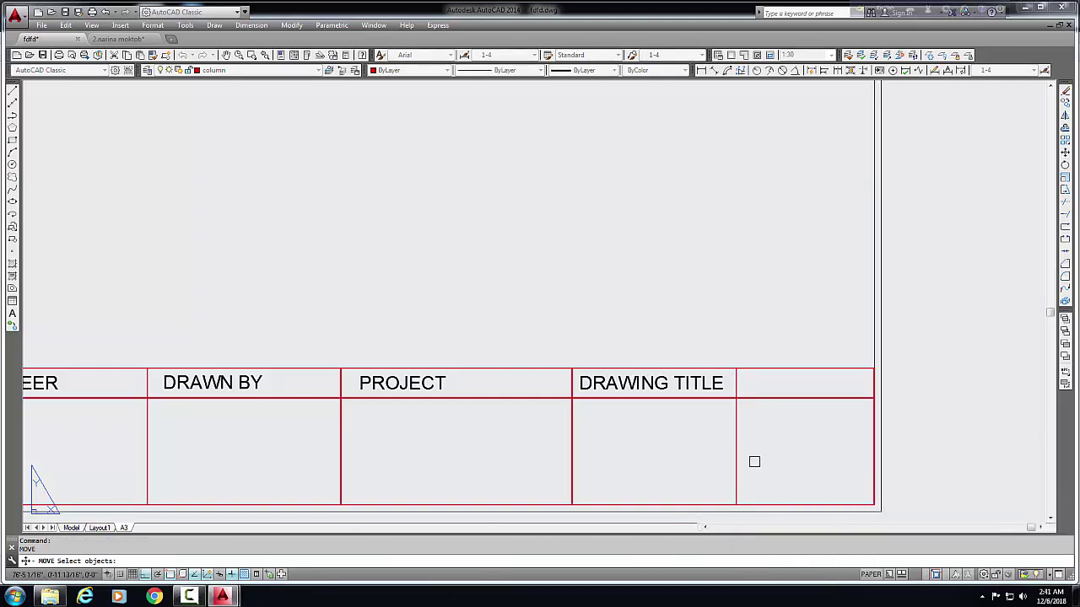
click(826, 392)
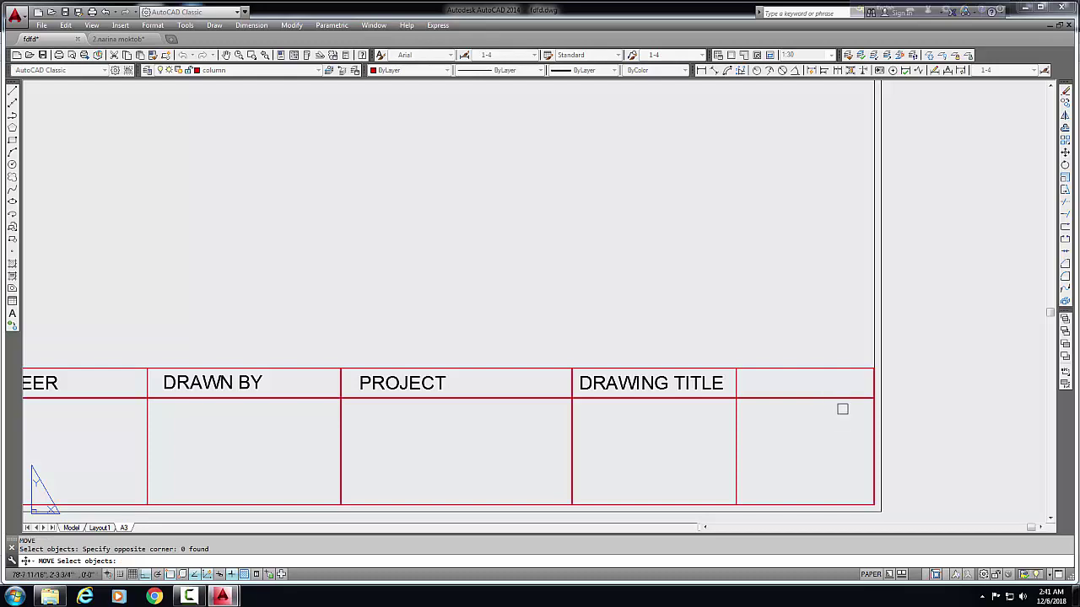
click(702, 386)
text(co)
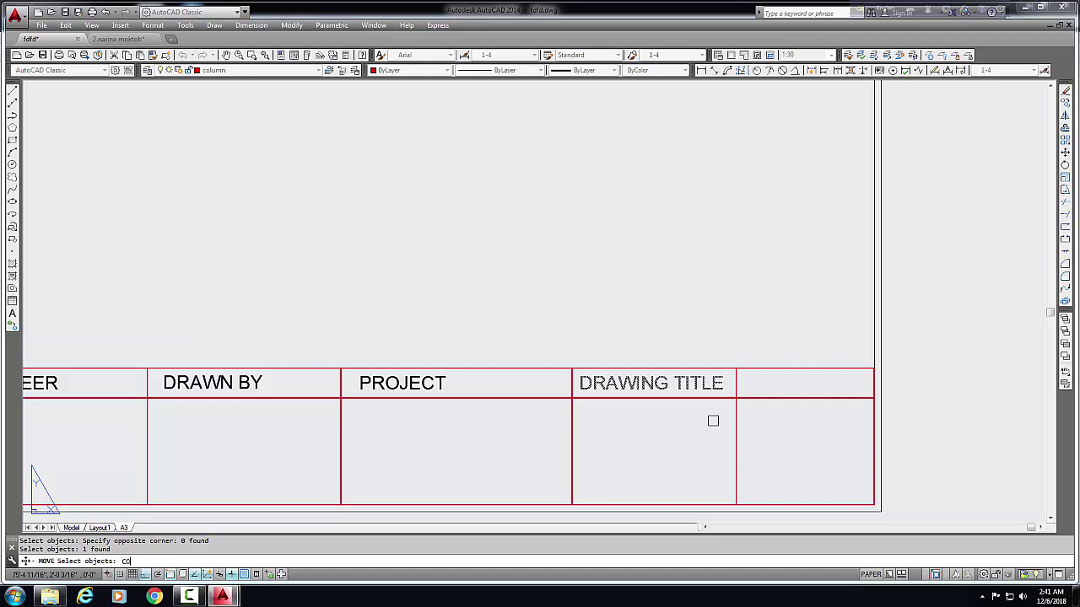
key(Return)
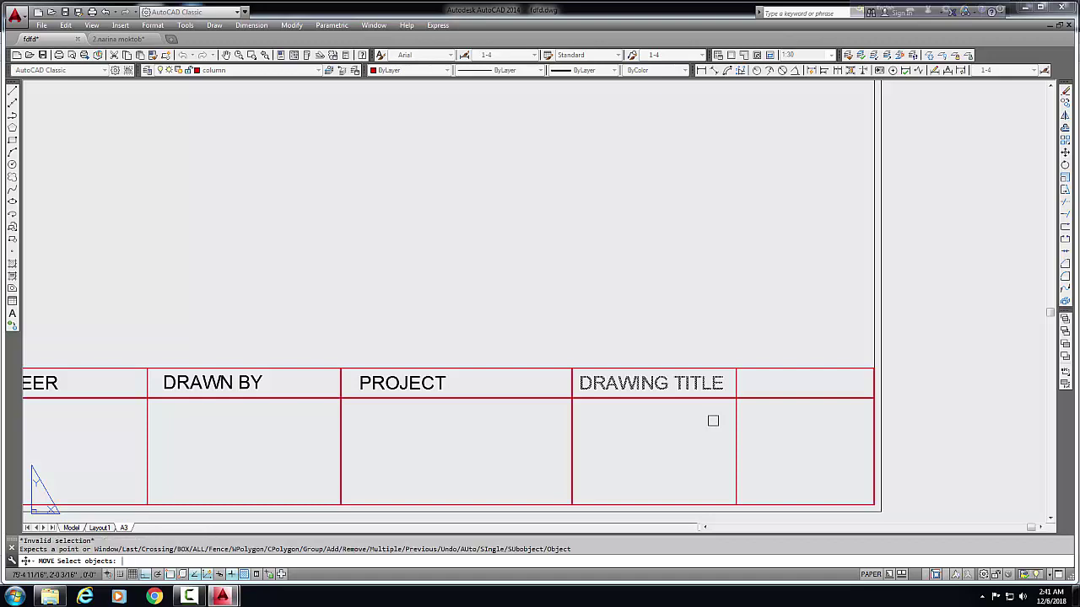
key(Return)
click(679, 421)
key(Escape)
key(ctrl+z)
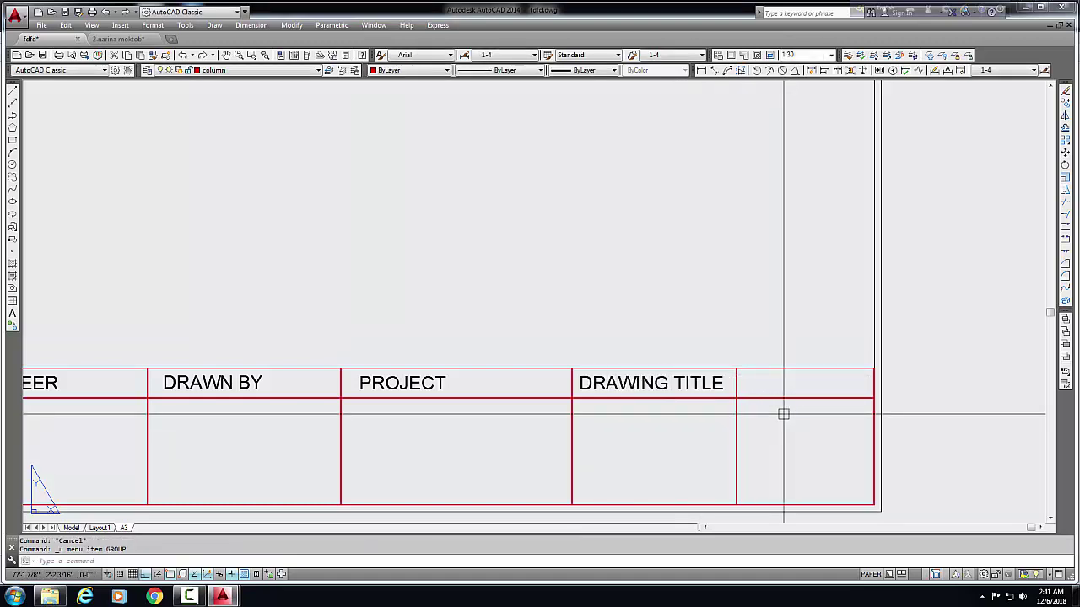
Step: Copy the DRAWING TITLE heading into the empty last column
click(679, 386)
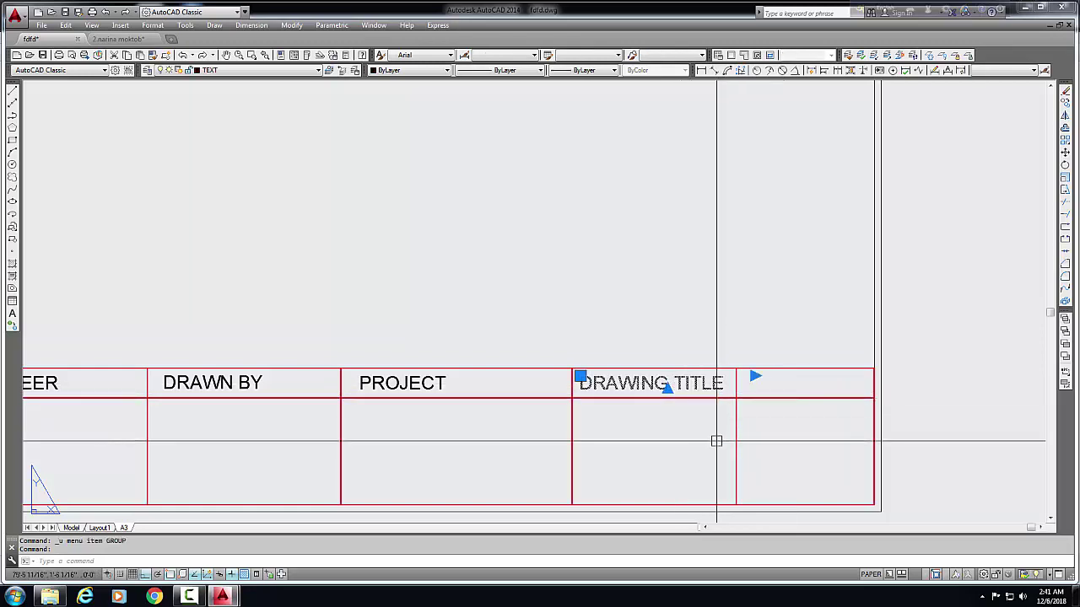
text(co)
key(Return)
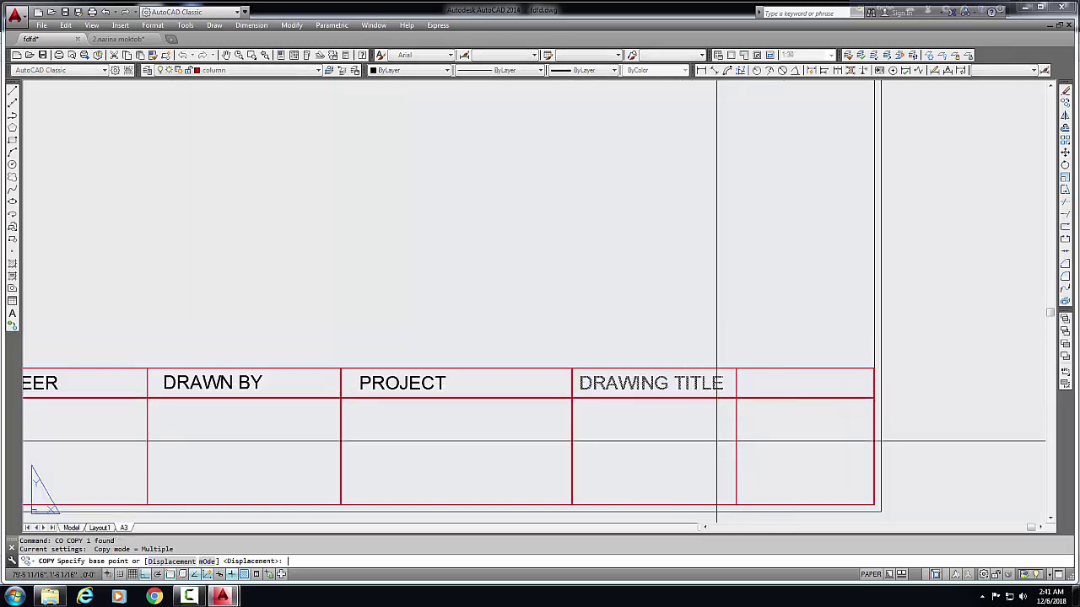
click(638, 448)
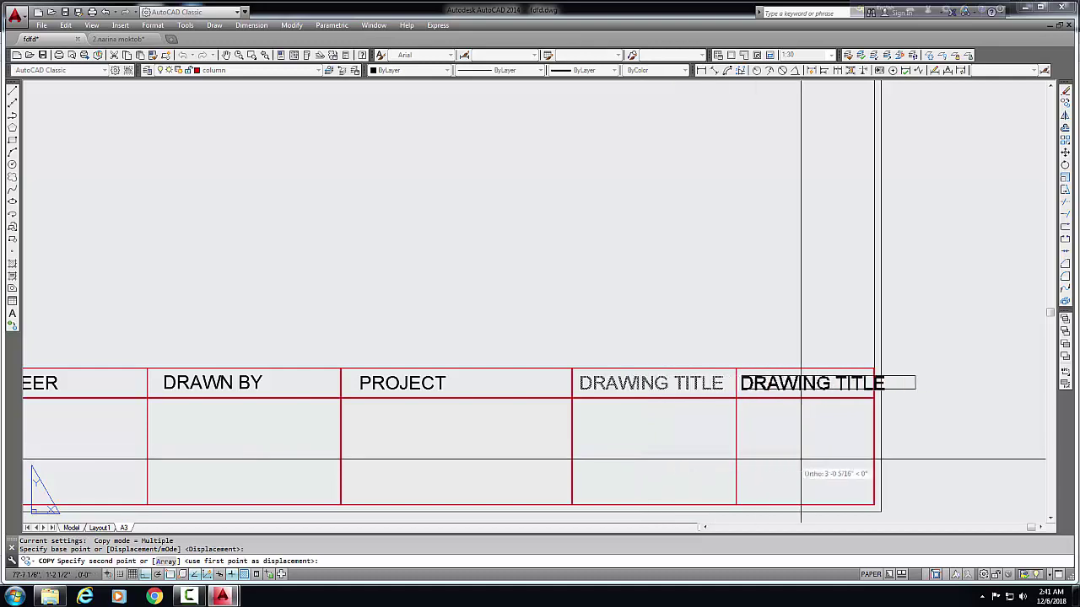
click(806, 447)
key(Return)
scroll(806, 382, up, 2)
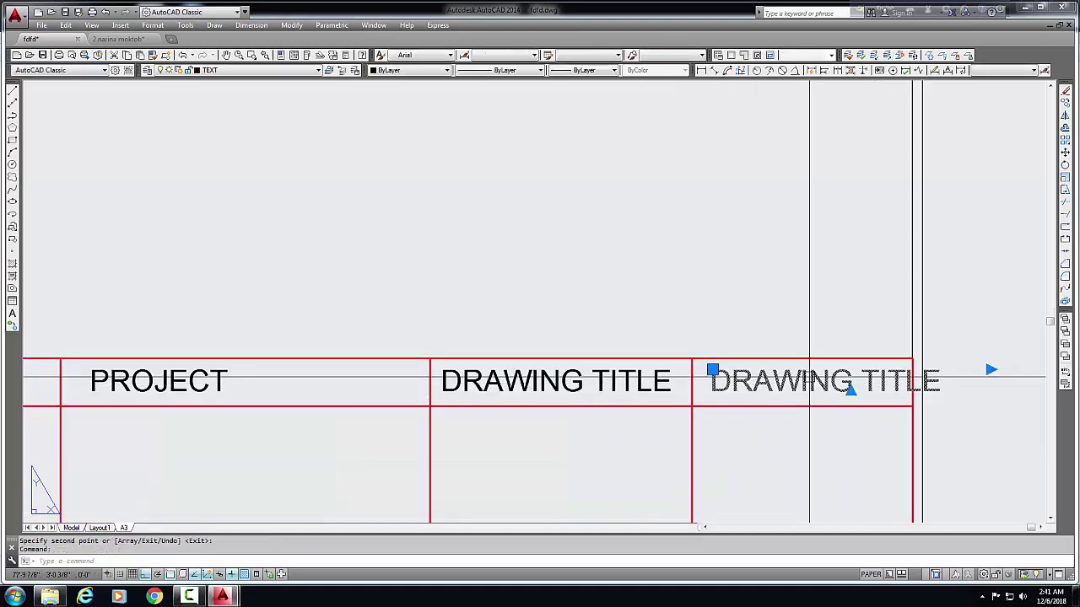
Step: Replace the copied heading's text with PAGE NO
double_click(807, 381)
drag(944, 384, 700, 385)
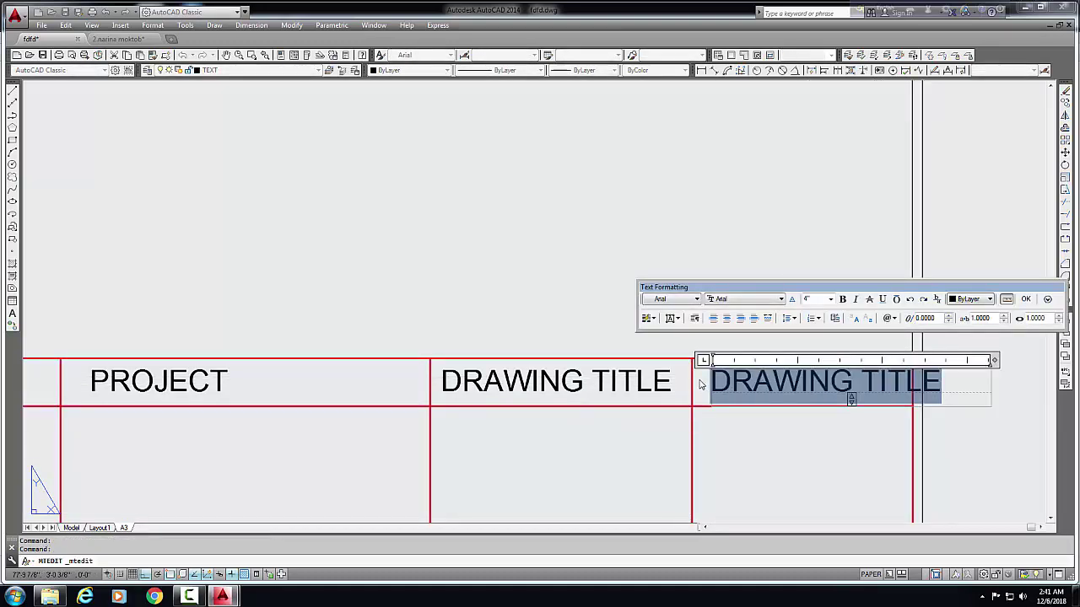
text(PAGE NO.)
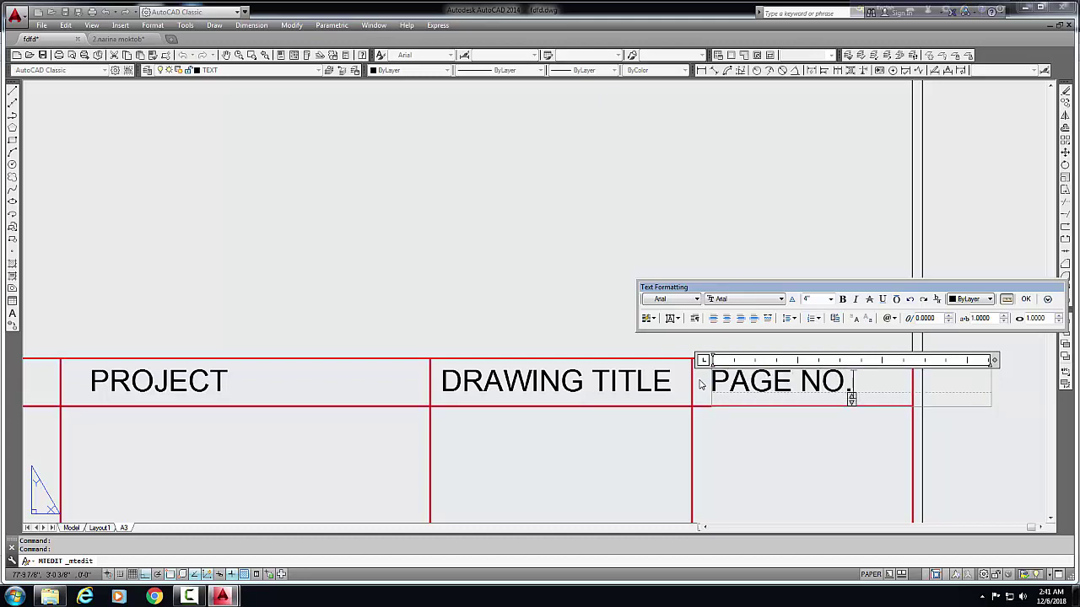
click(766, 434)
scroll(765, 434, down, 4)
scroll(730, 396, up, 4)
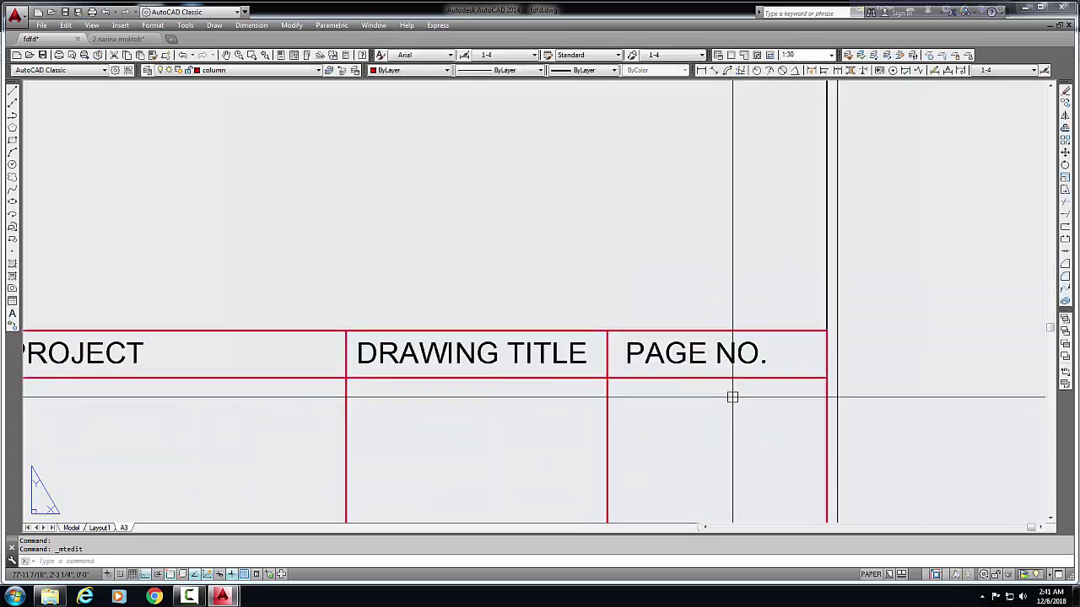
Step: Start copying the horizontal line under the header row, picking its base point
click(707, 379)
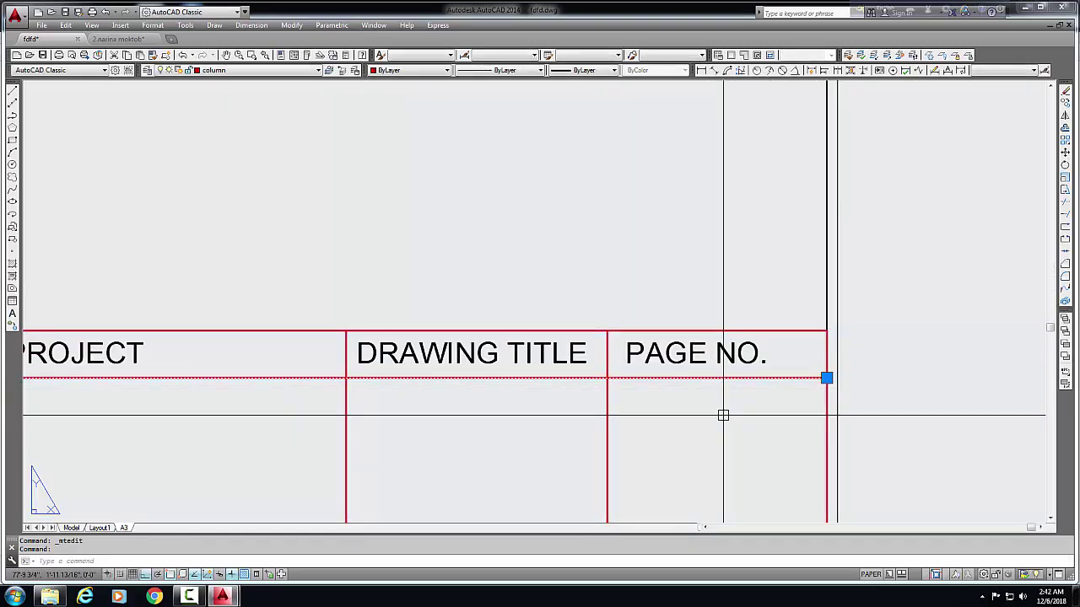
text(co)
key(Return)
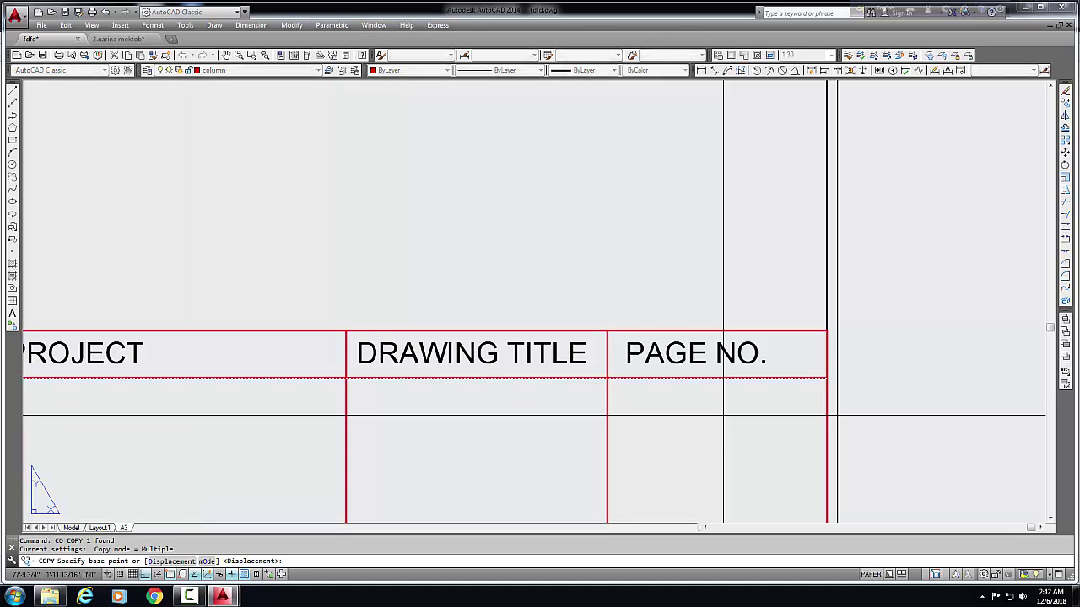
click(776, 332)
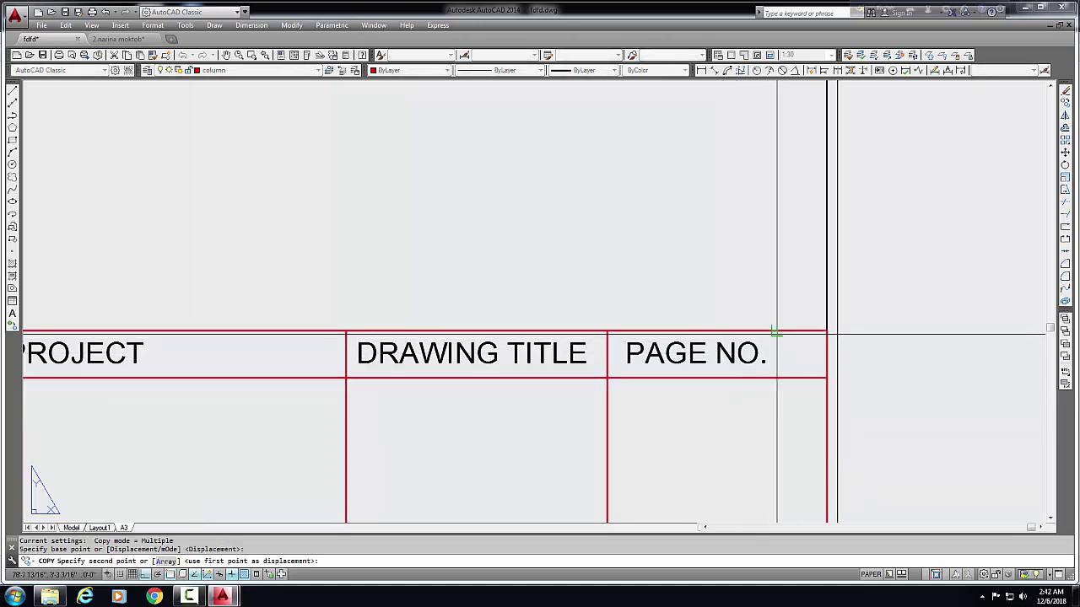
Step: Place two copies of the row line lower down to form new rows
scroll(774, 381, down, 5)
click(776, 380)
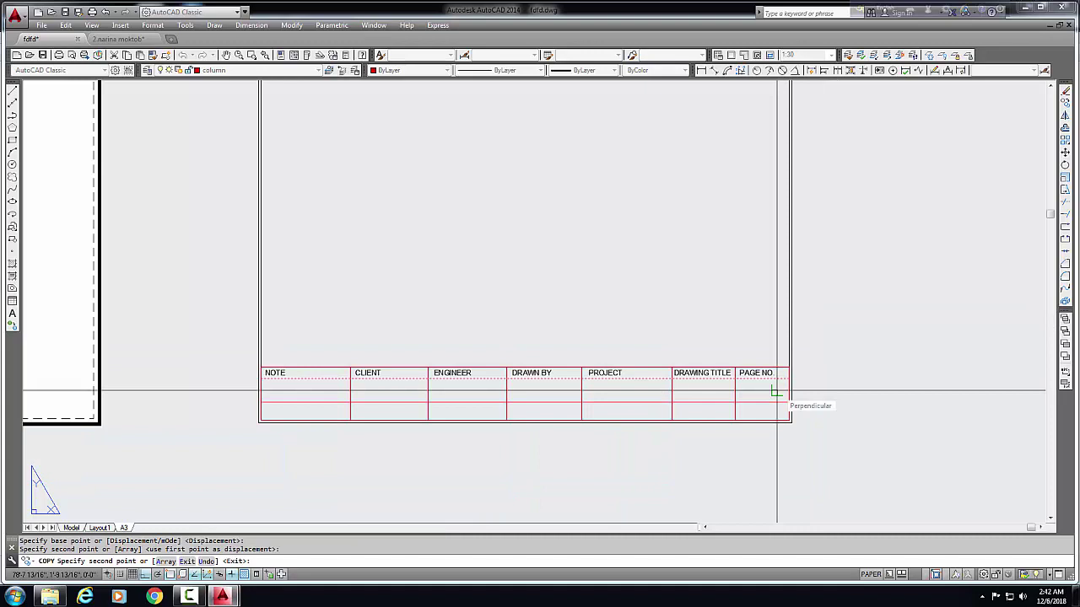
scroll(776, 392, up, 4)
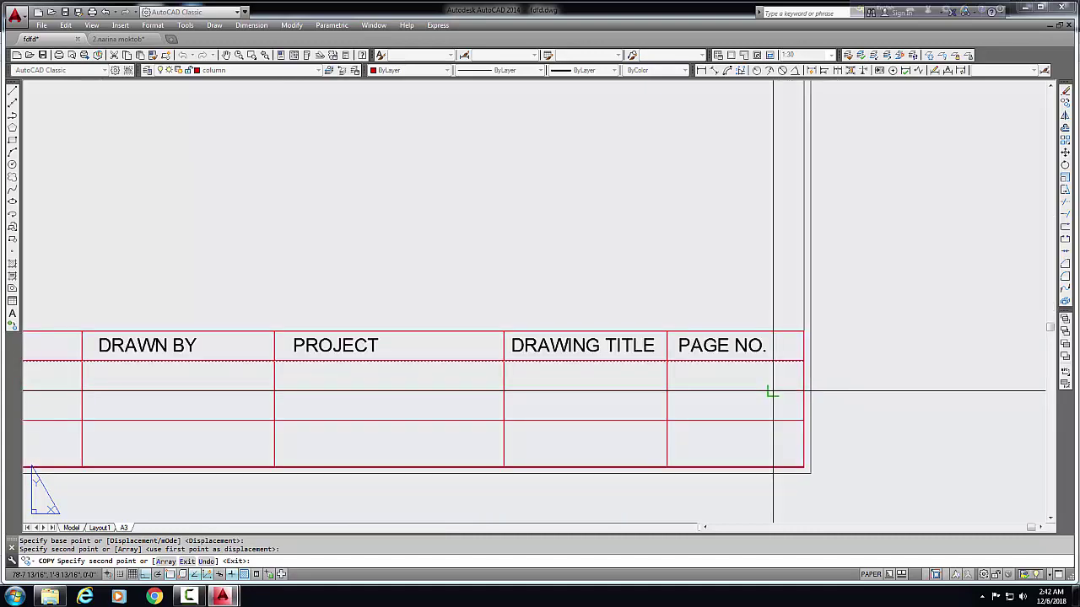
click(772, 390)
key(Return)
scroll(815, 379, up, 2)
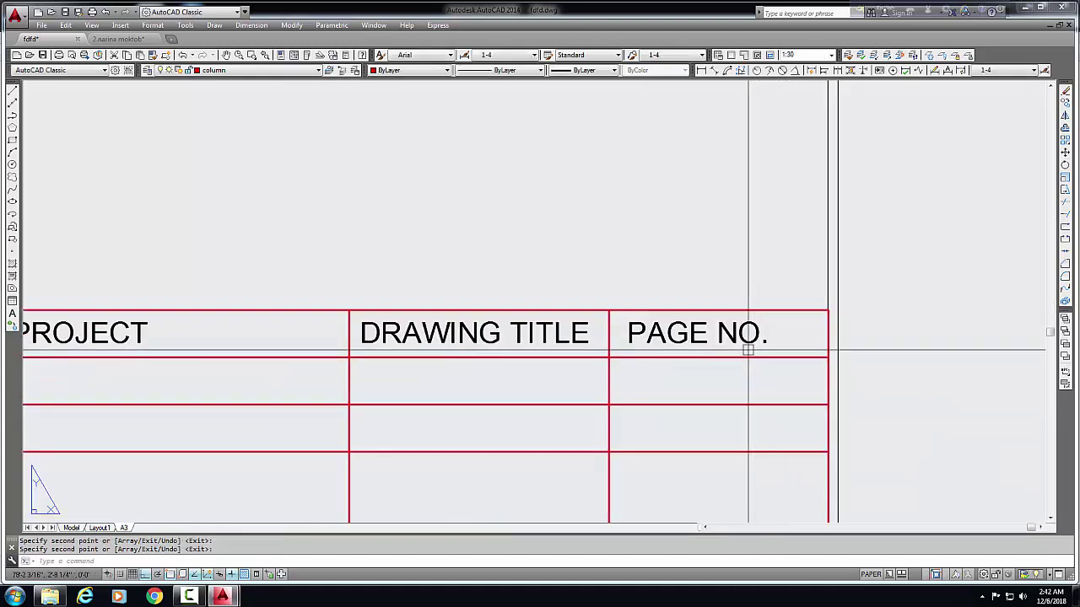
Step: Copy the PAGE NO. heading into a lower row of the last column
click(741, 339)
text(co)
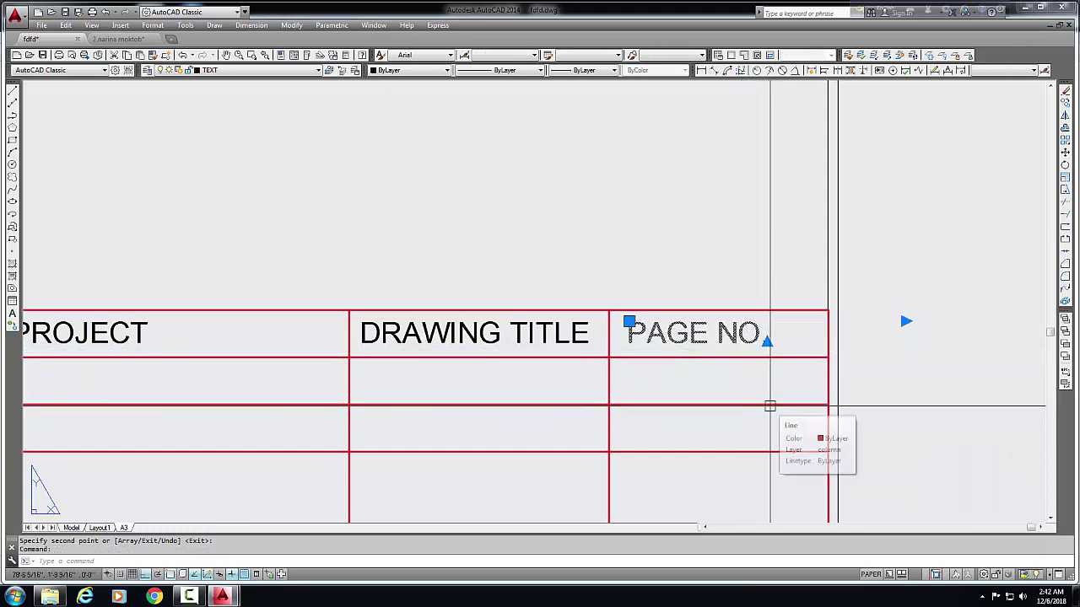
key(Return)
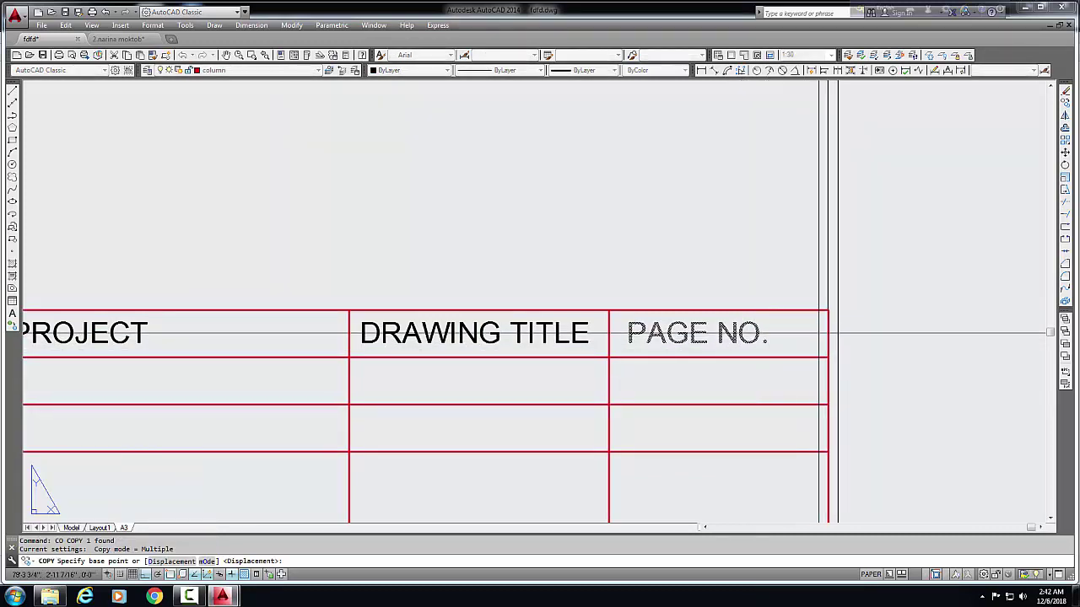
click(797, 320)
scroll(793, 415, up, 2)
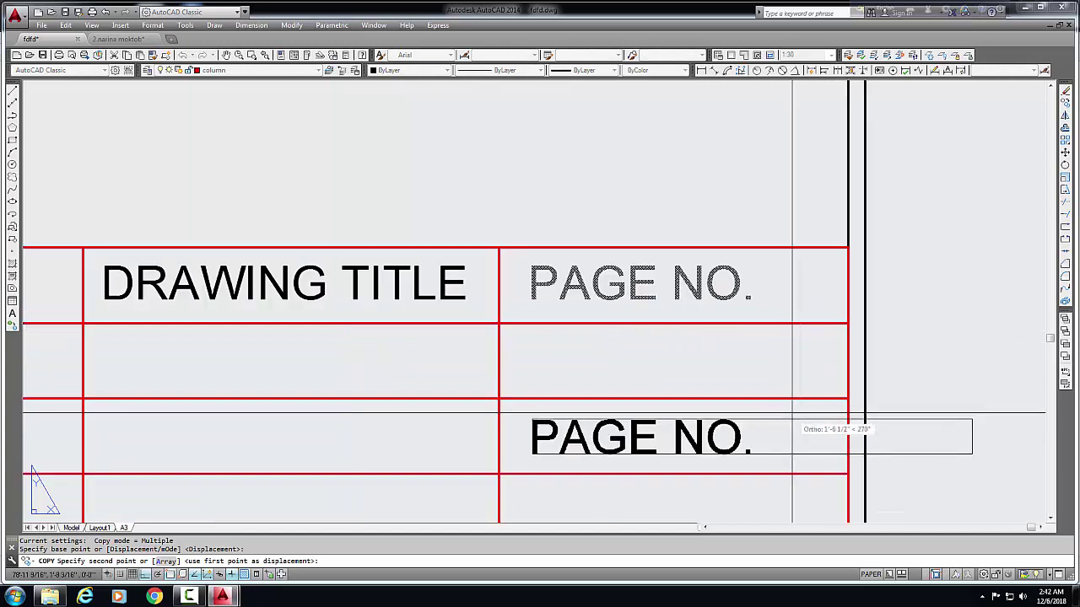
click(787, 415)
scroll(753, 405, down, 6)
scroll(753, 405, up, 2)
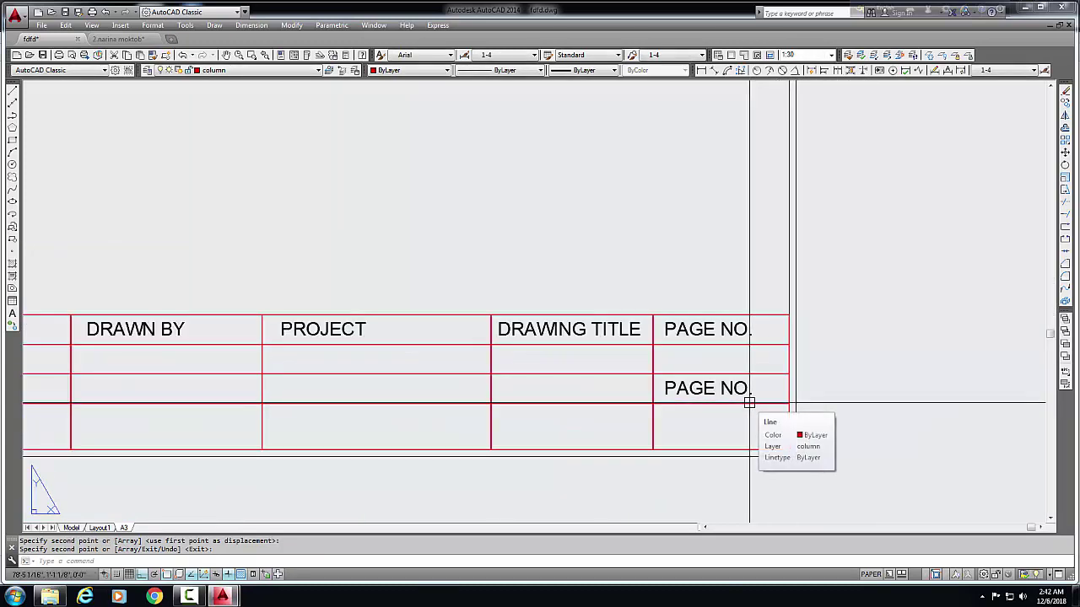
key(Return)
scroll(751, 396, up, 1)
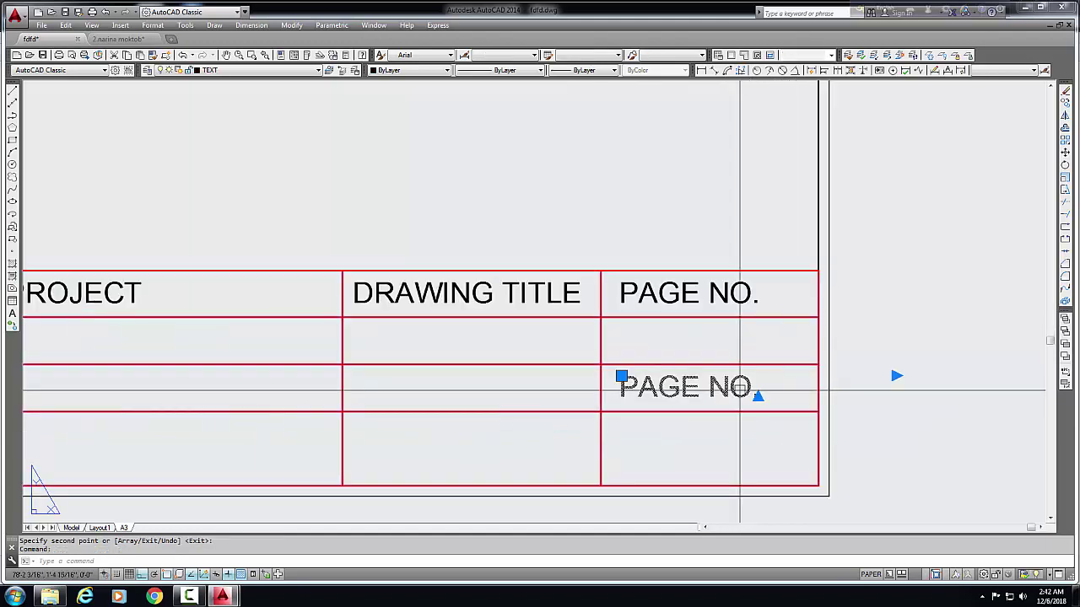
Step: Replace the lower copy's text with SCALE
double_click(756, 395)
drag(752, 388, 580, 389)
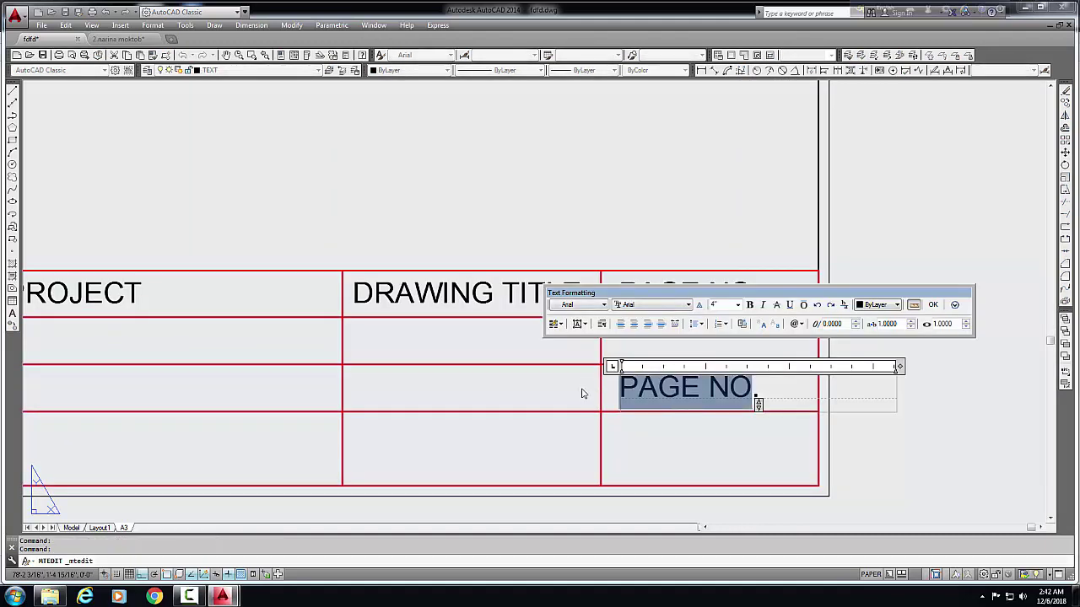
text(SCA)
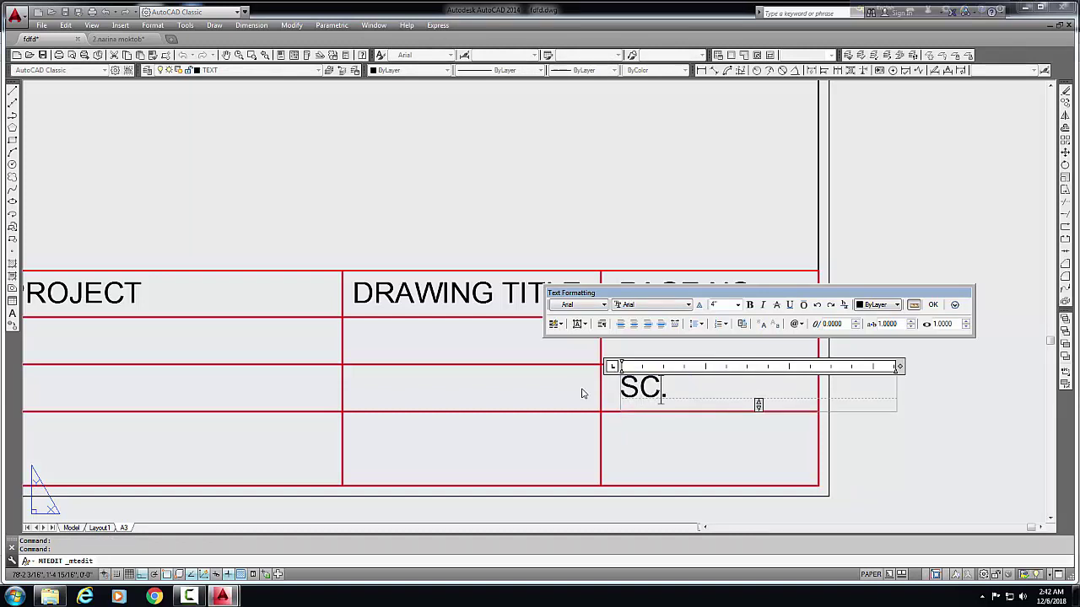
text(LE)
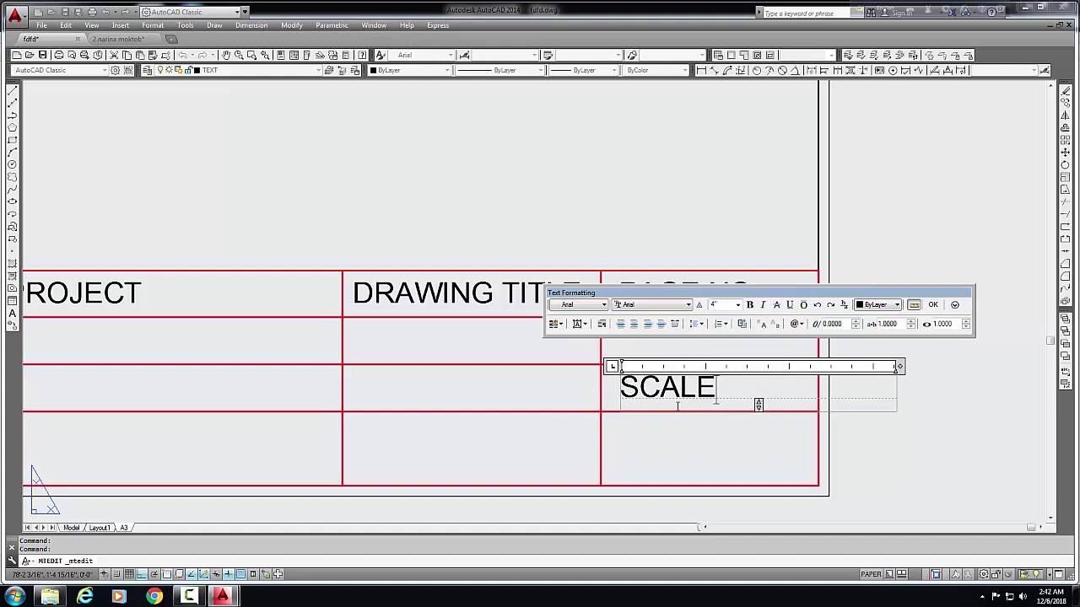
click(679, 458)
scroll(692, 445, down, 2)
scroll(727, 396, up, 2)
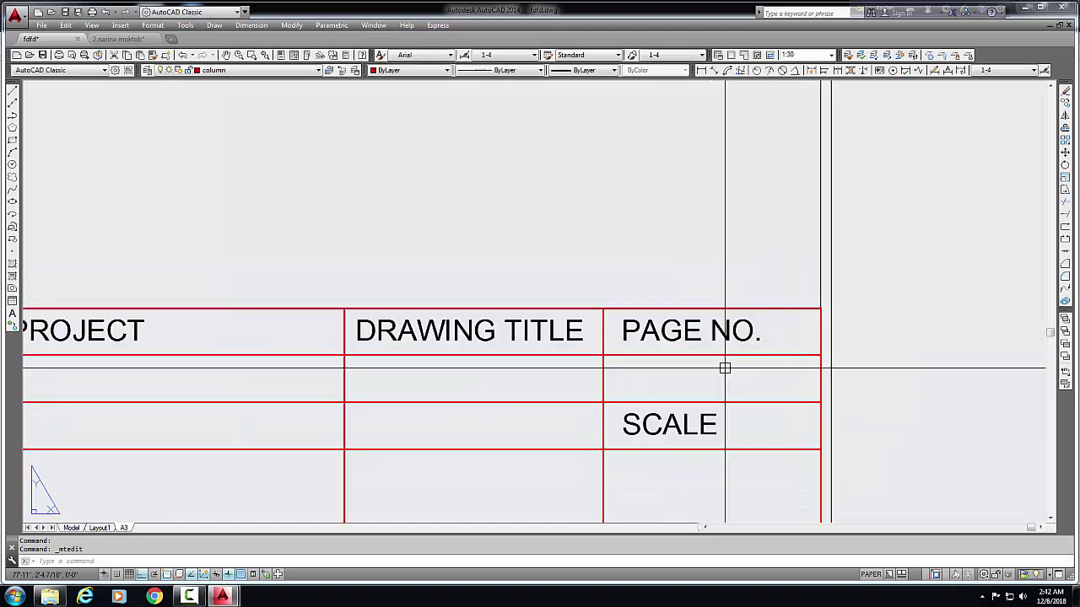
Step: Shift the PAGE NO. and SCALE labels slightly within their title-block cells
click(679, 338)
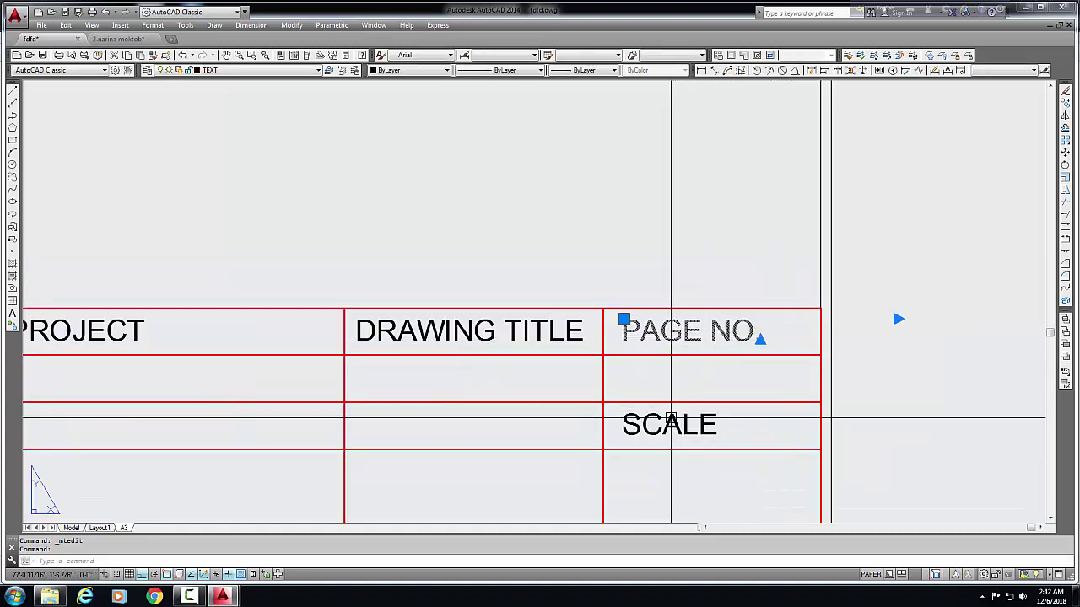
click(730, 435)
key(Return)
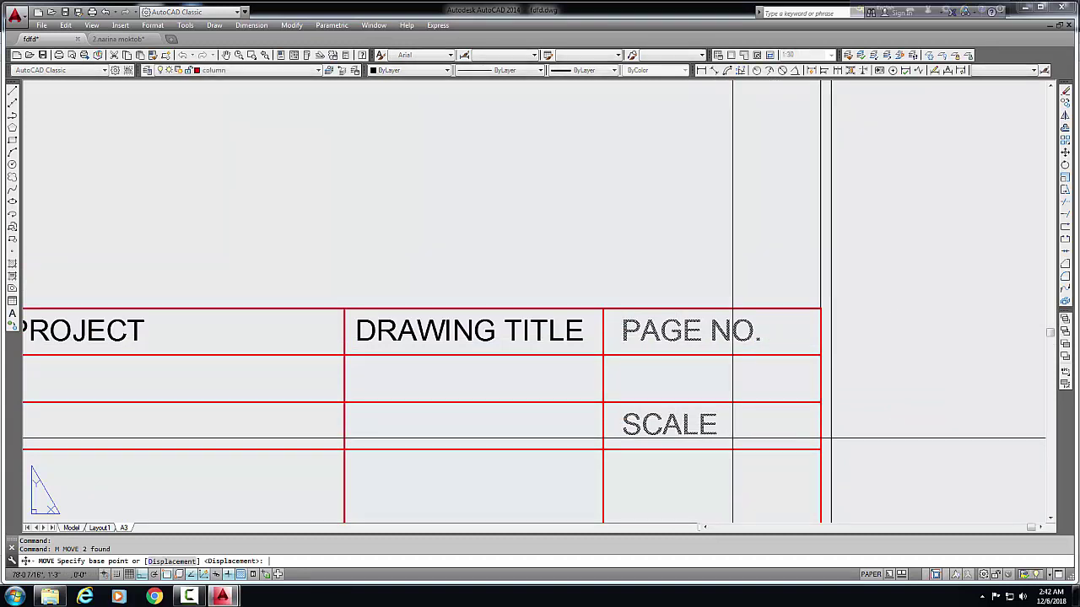
click(733, 443)
click(732, 481)
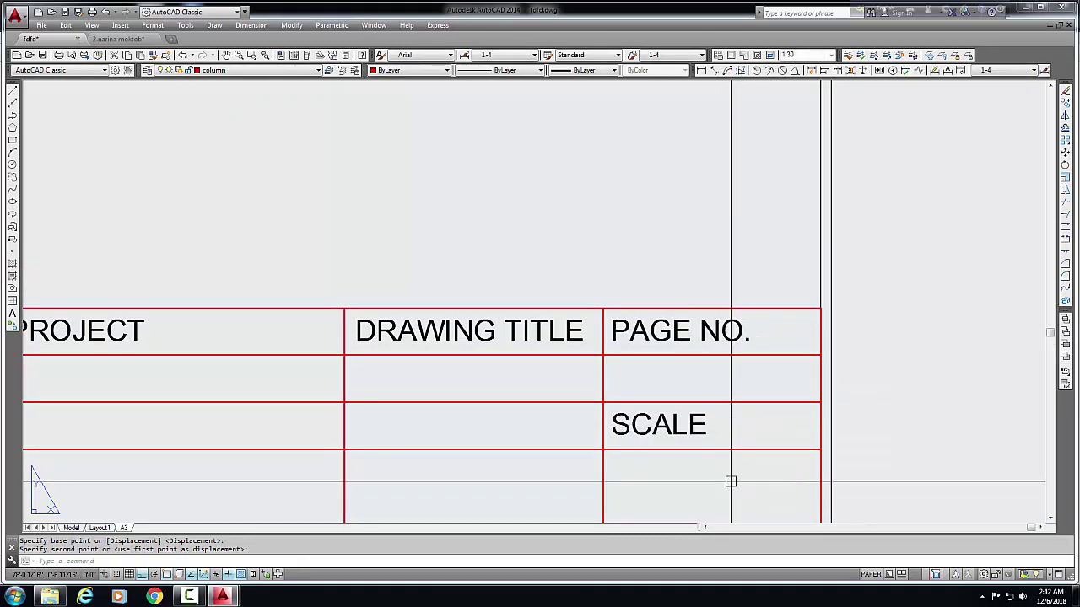
key(Return)
scroll(708, 471, down, 2)
middle_drag(693, 458, 704, 445)
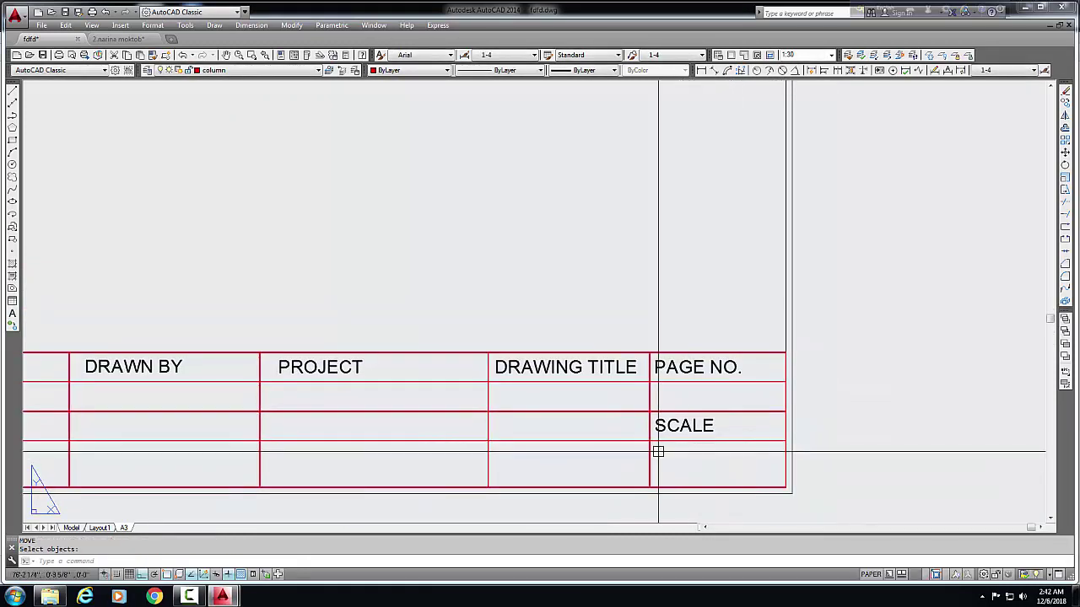
key(Escape)
Step: Trim the two extra row lines back to the right column line
click(650, 451)
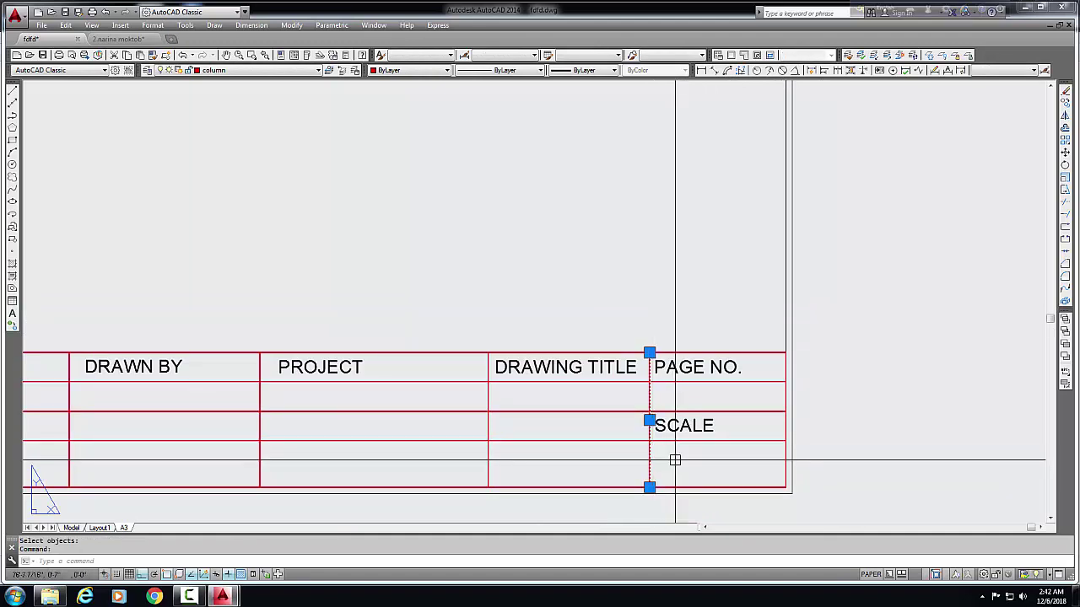
text(TR)
key(Return)
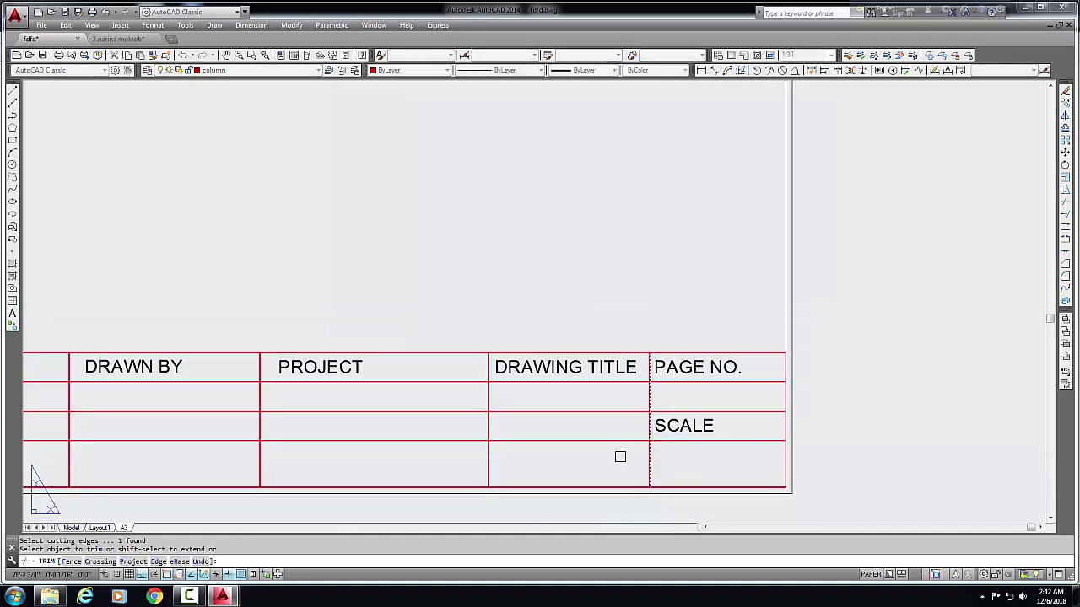
click(620, 456)
click(599, 398)
key(Return)
Step: Move the SCALE label up one row, directly beneath PAGE NO
scroll(690, 434, up, 2)
click(700, 428)
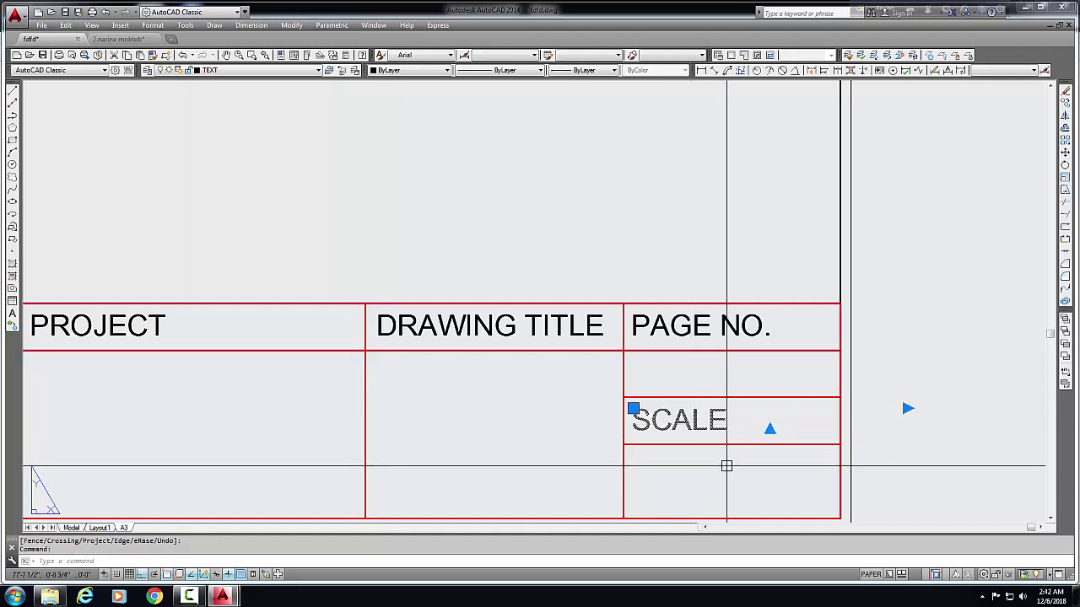
text(m)
key(Return)
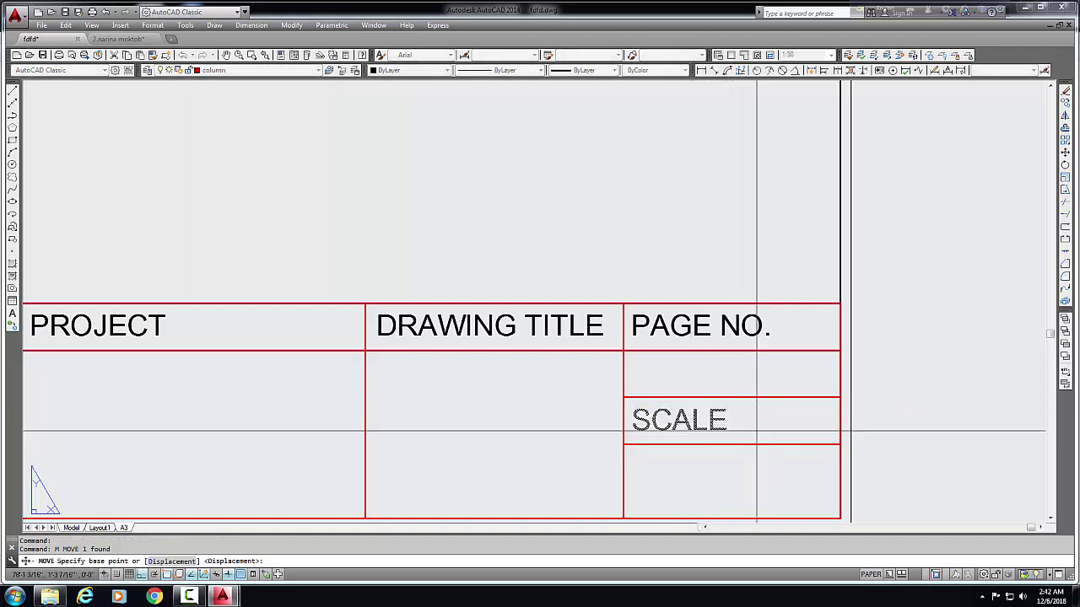
click(748, 397)
click(749, 350)
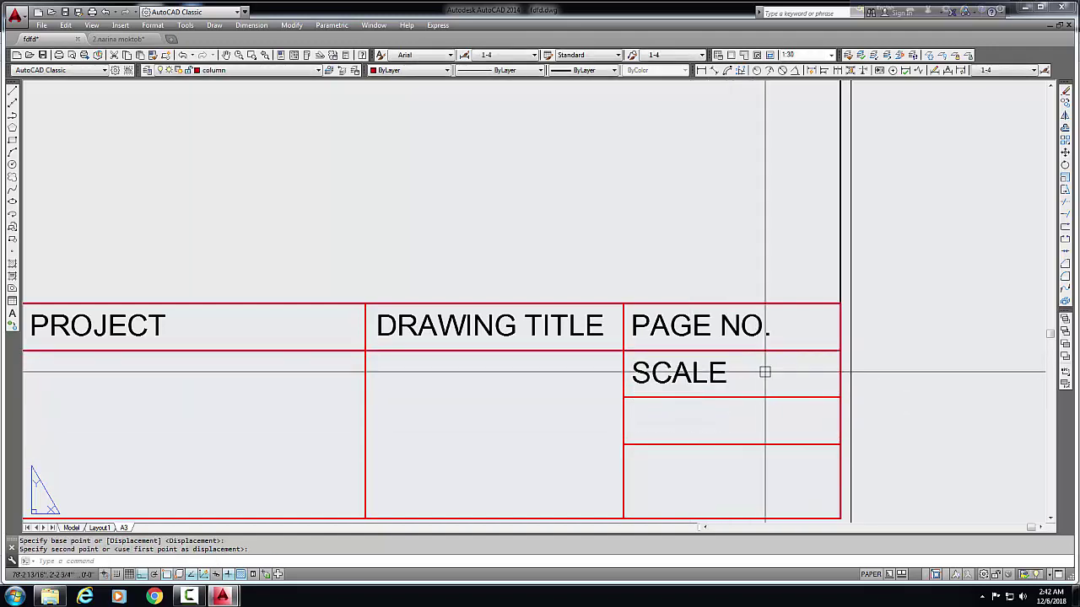
scroll(748, 381, down, 2)
Step: Copy the SCALE label one row down in the right-hand column
scroll(704, 414, up, 2)
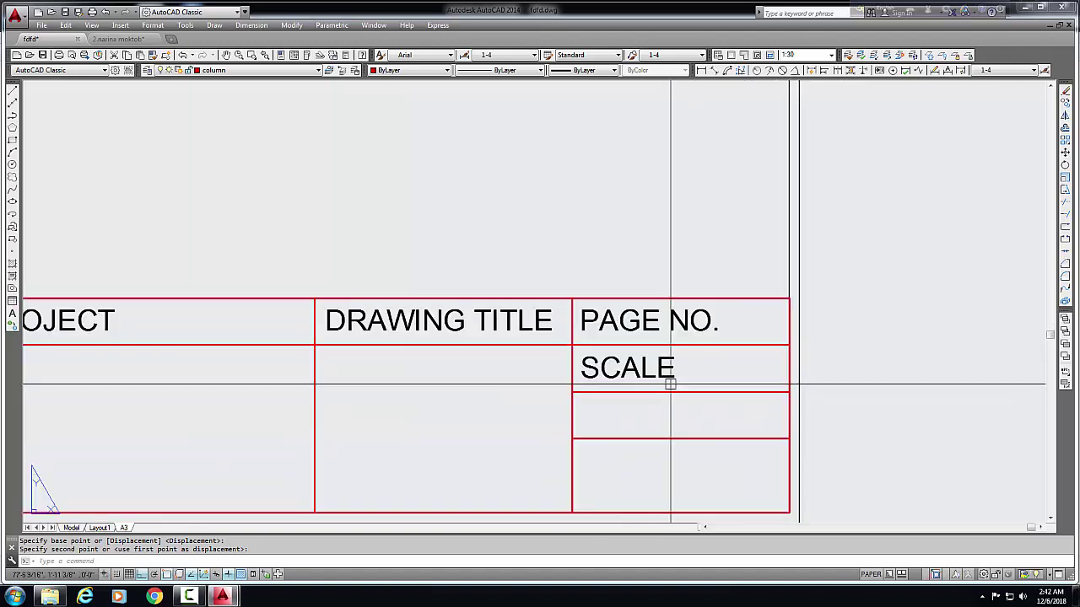
click(731, 387)
text(c)
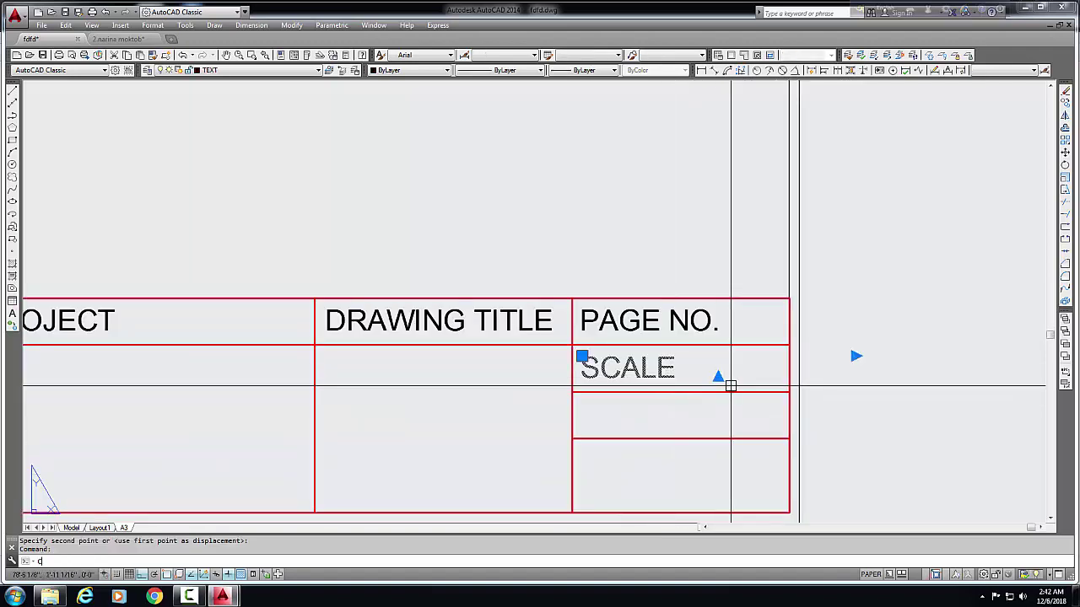
text(o)
key(Return)
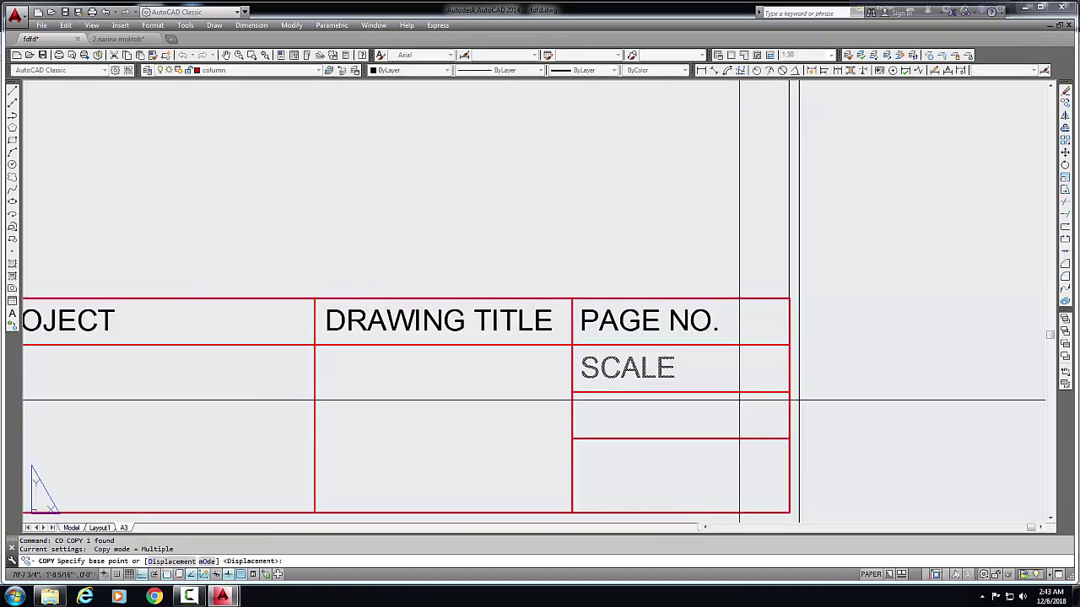
click(734, 393)
click(734, 439)
key(Return)
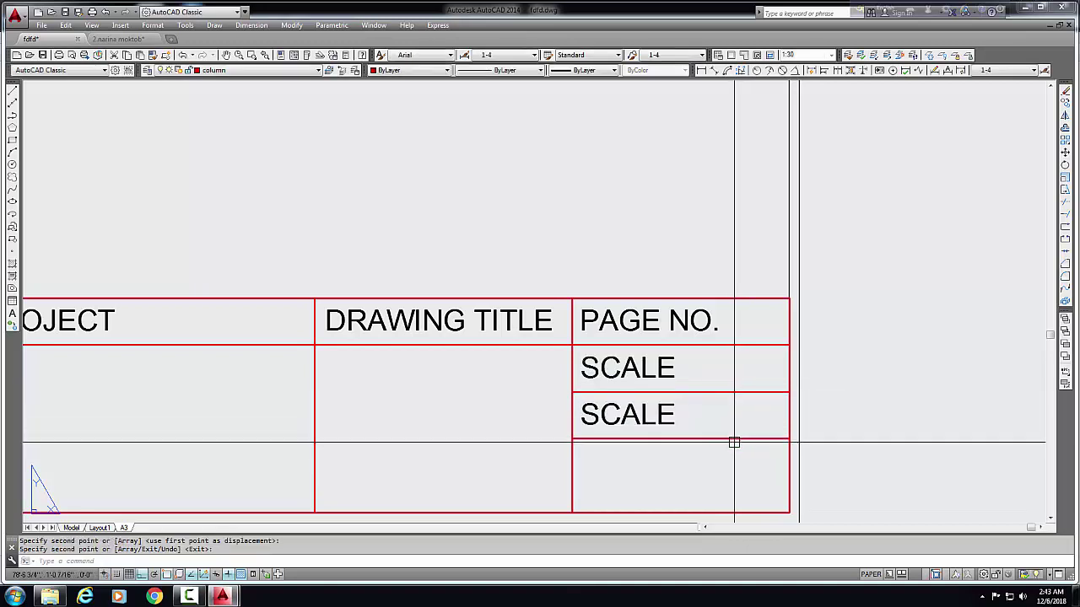
Step: Edit the copied text so it reads DATE
double_click(586, 418)
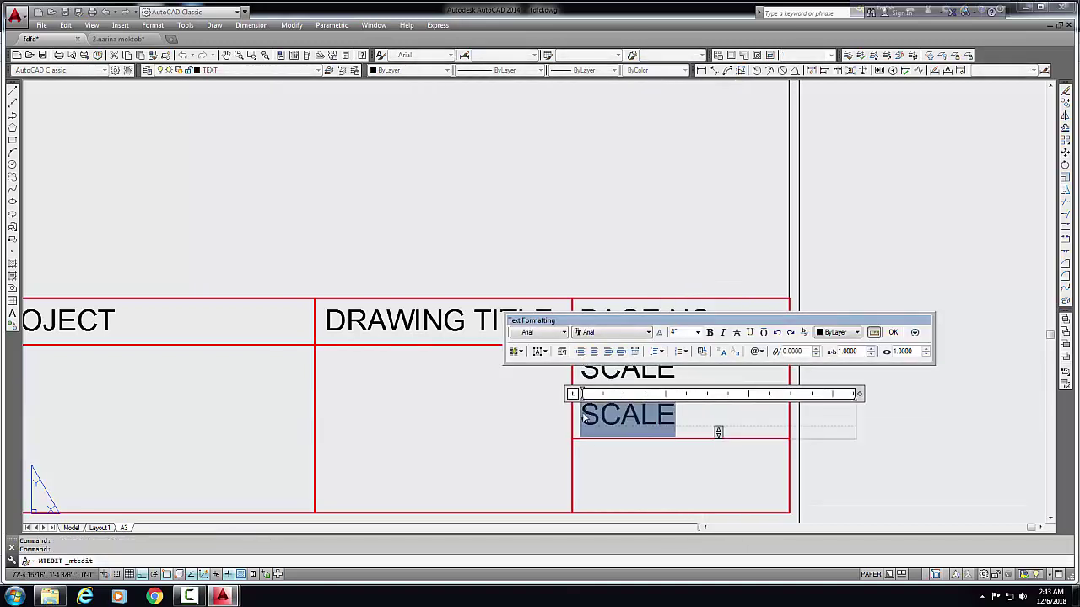
text(DATE)
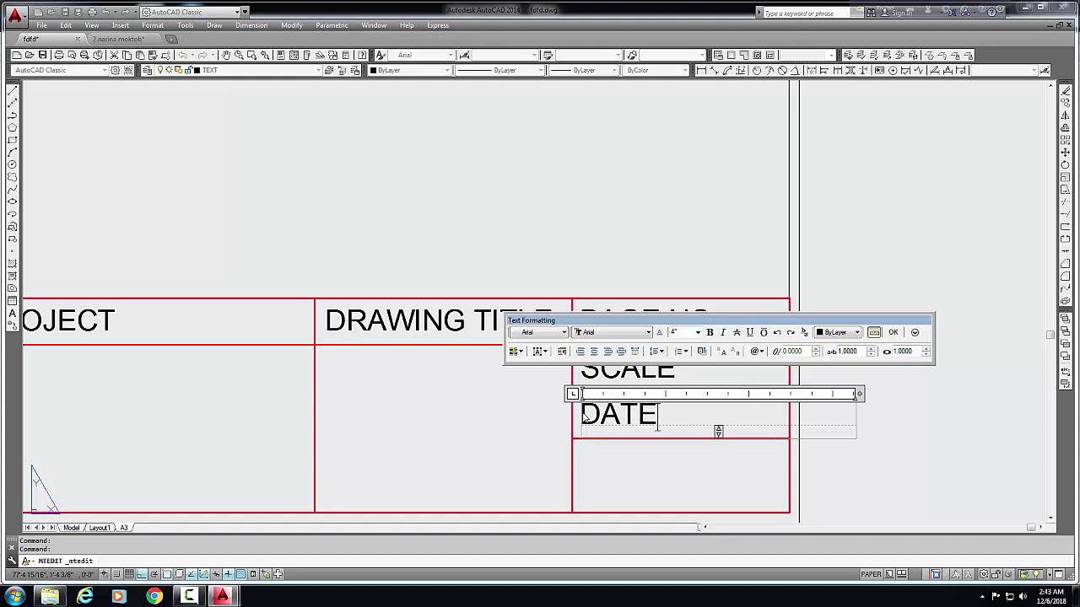
click(626, 461)
scroll(626, 461, down, 2)
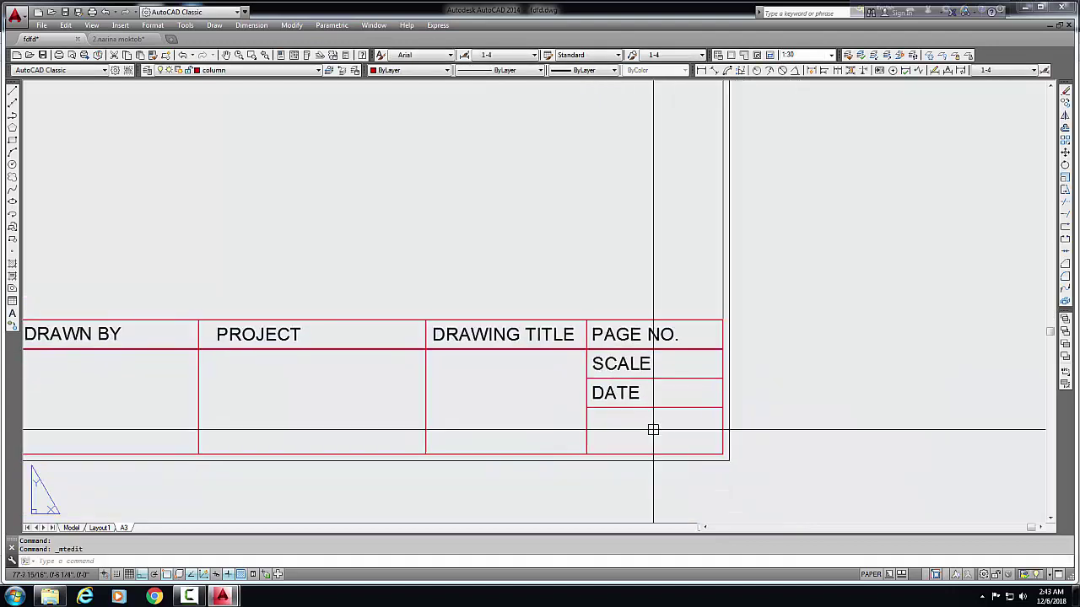
middle_drag(653, 427, 665, 427)
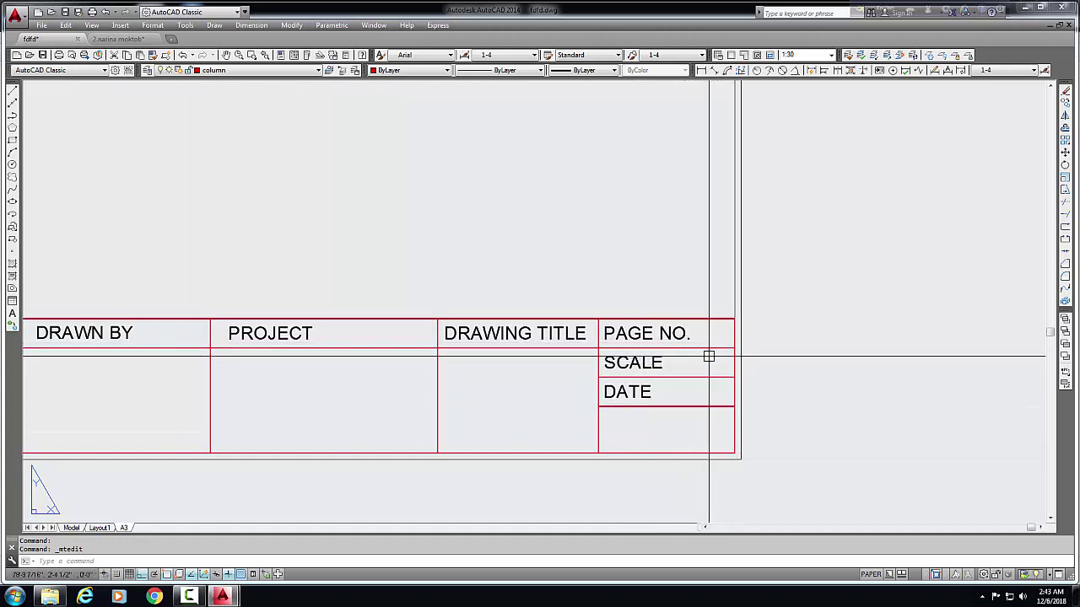
Step: Frame the whole A3 sheet and start a viewport from the sheet's top-left corner
scroll(830, 388, down, 2)
middle_drag(608, 403, 846, 404)
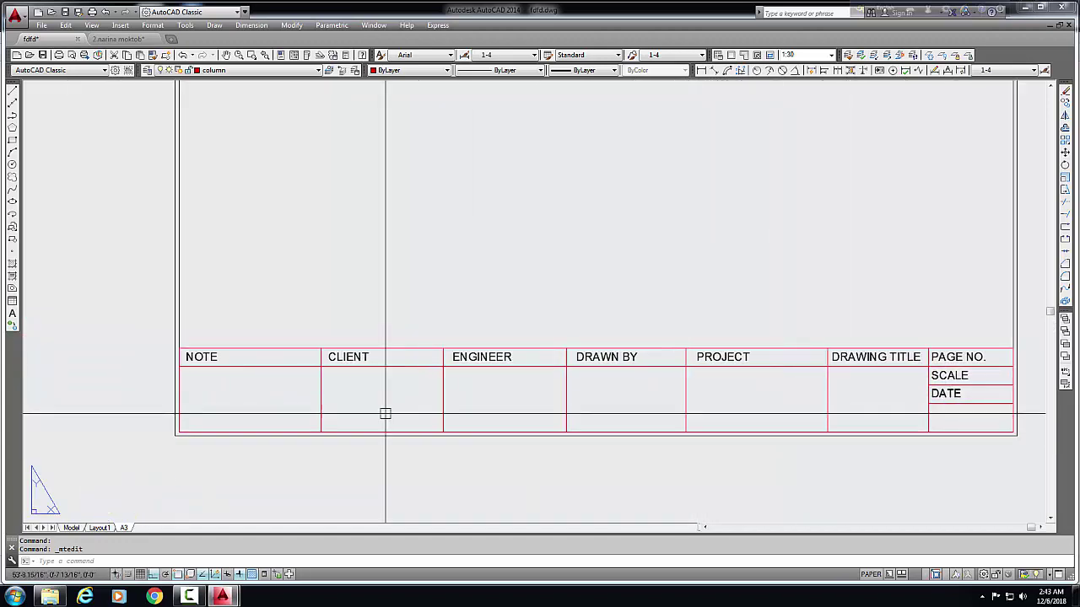
scroll(393, 410, down, 2)
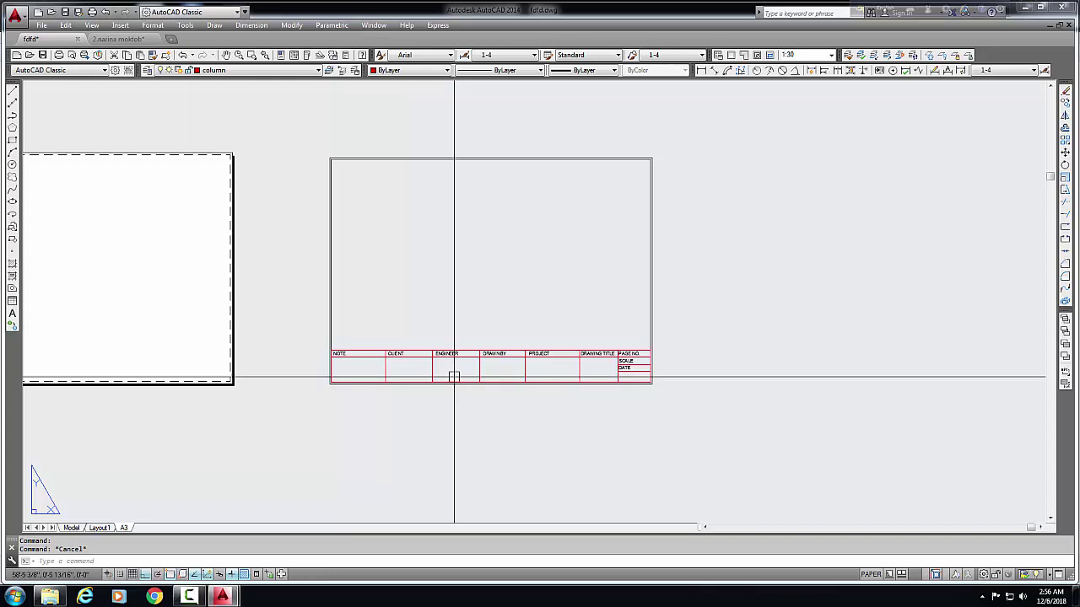
scroll(453, 373, up, 2)
middle_drag(472, 388, 485, 446)
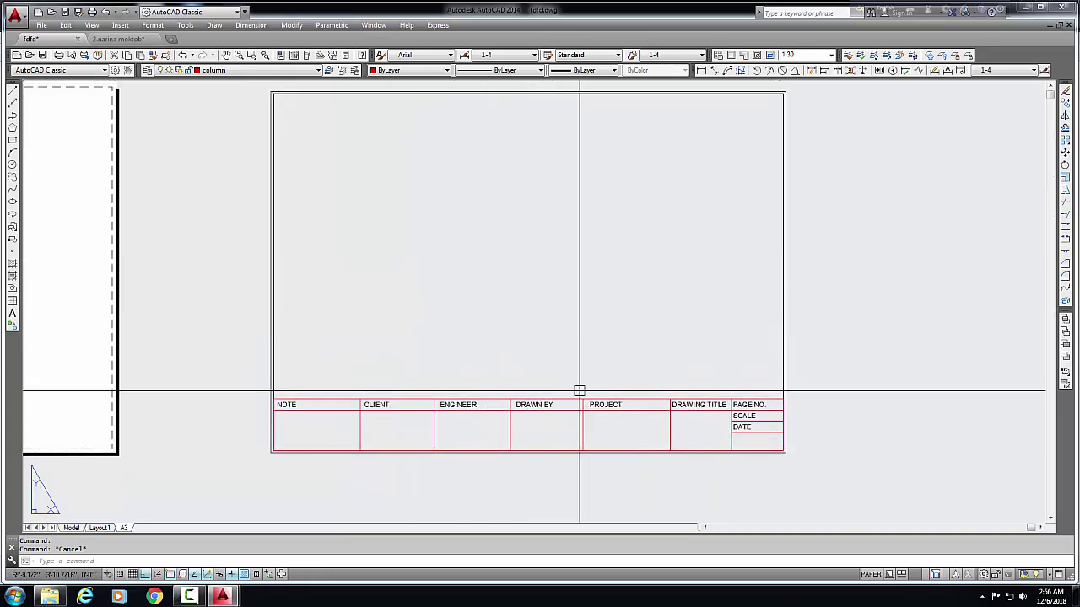
mouse_move(578, 397)
middle_drag(579, 393, 570, 427)
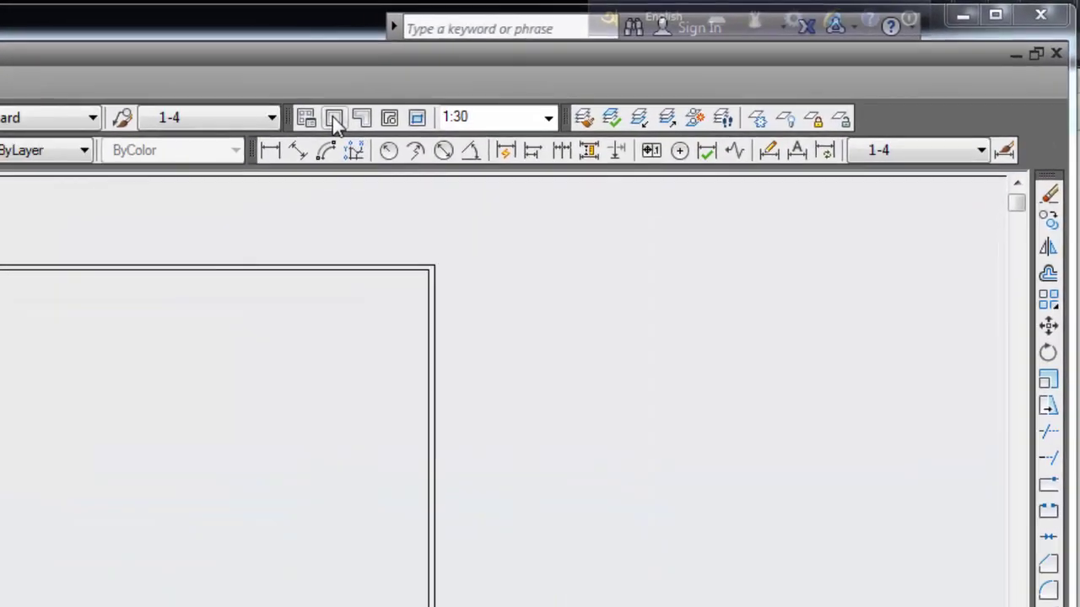
click(334, 119)
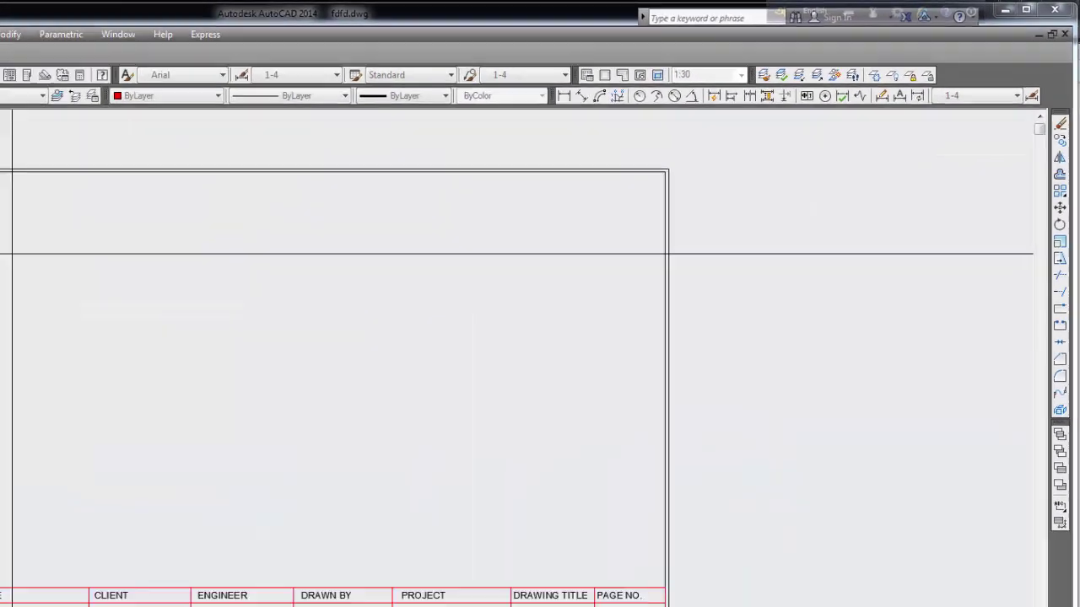
click(265, 126)
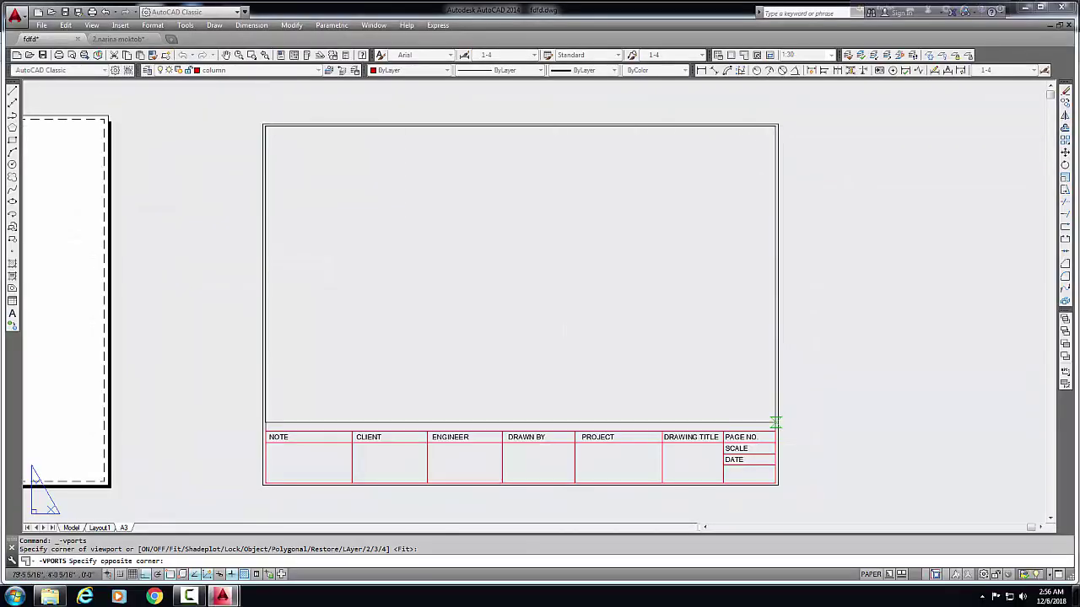
Step: Complete the viewport above the title block and zoom the ground floor plan to fit inside it
click(777, 483)
double_click(540, 307)
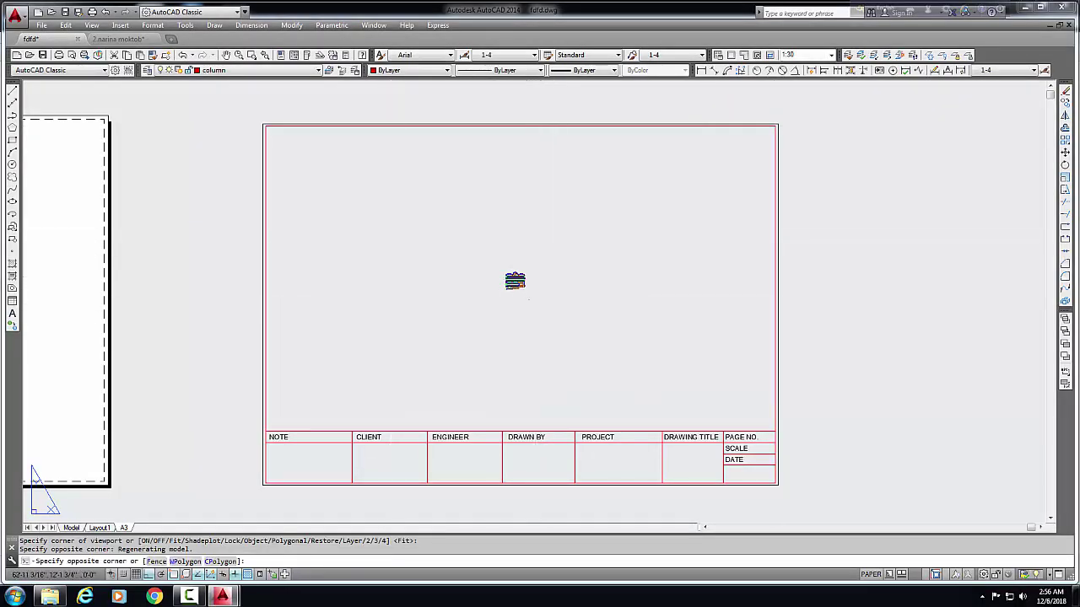
scroll(515, 273, up, 3)
scroll(518, 314, up, 2)
scroll(517, 355, up, 2)
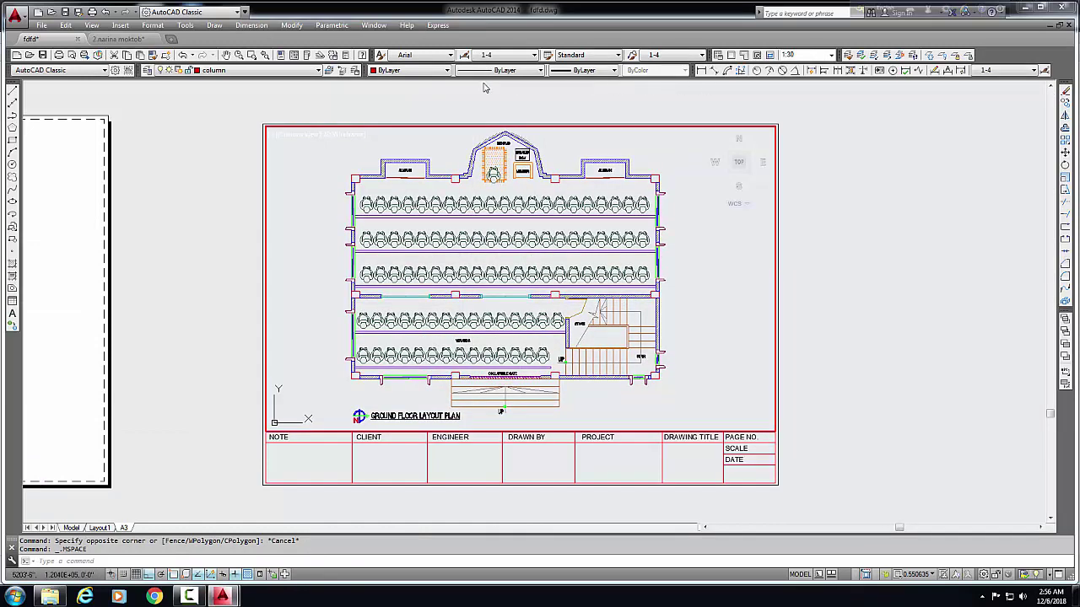
click(239, 55)
drag(499, 252, 521, 283)
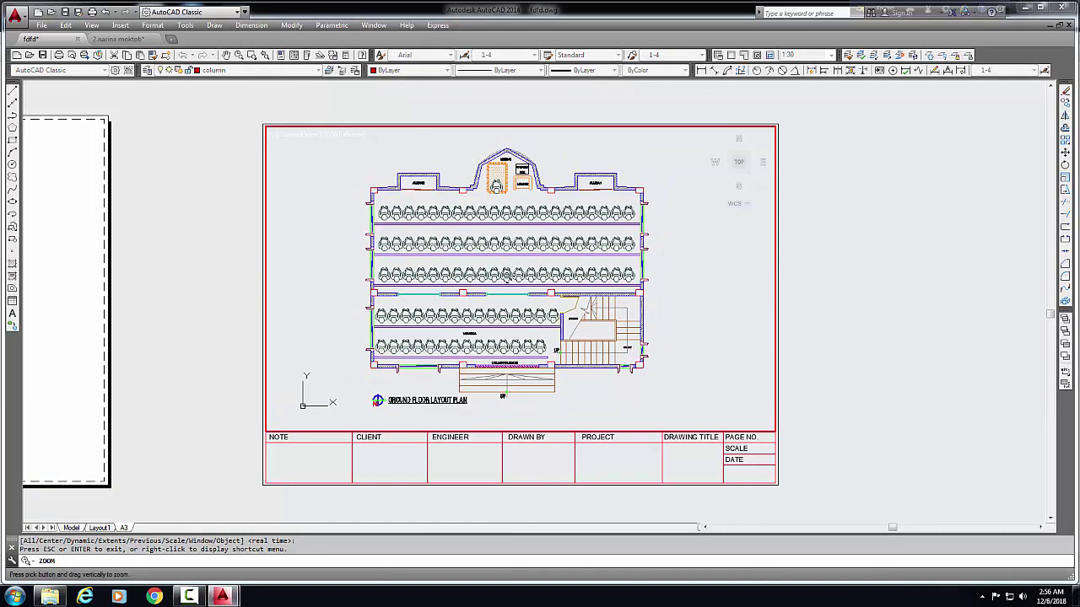
right_click(664, 274)
click(675, 279)
double_click(798, 298)
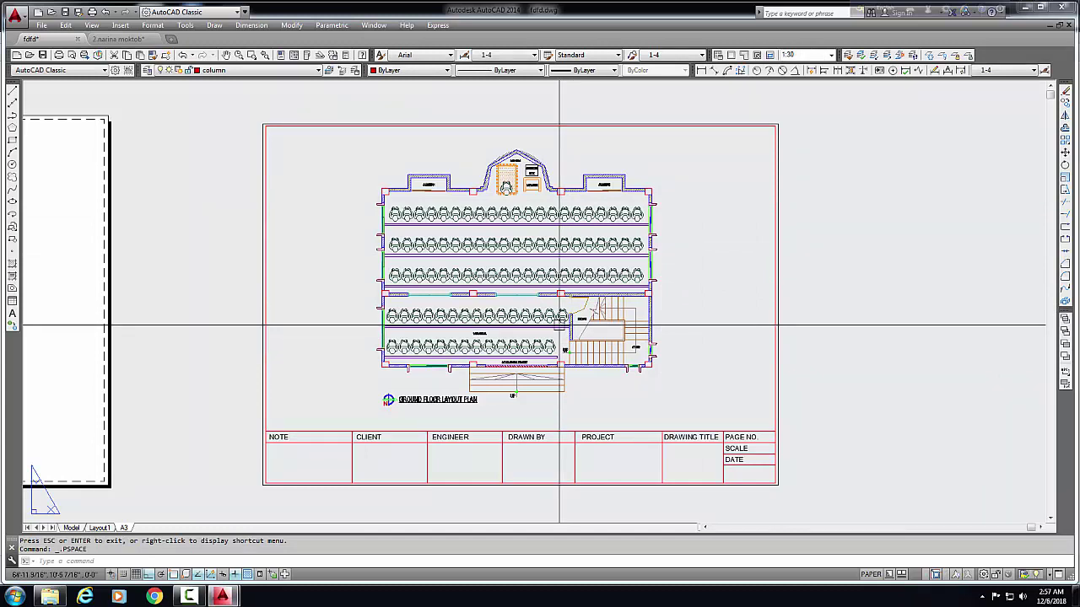
Step: Plot with the Previous plot page setup, window the sheet corners as plot area, and preview
click(60, 54)
click(483, 180)
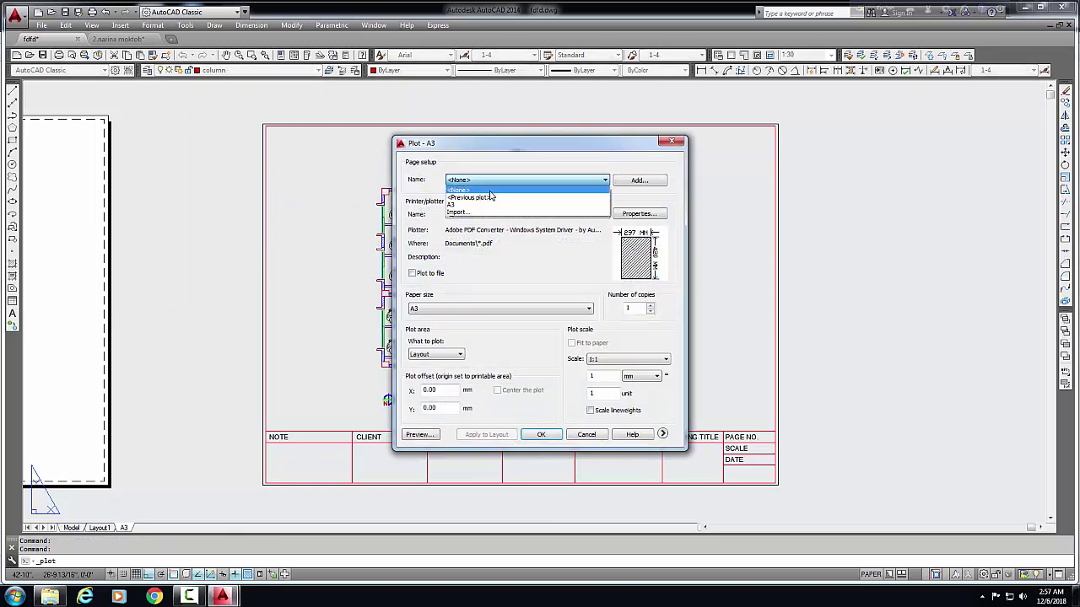
click(491, 197)
click(508, 354)
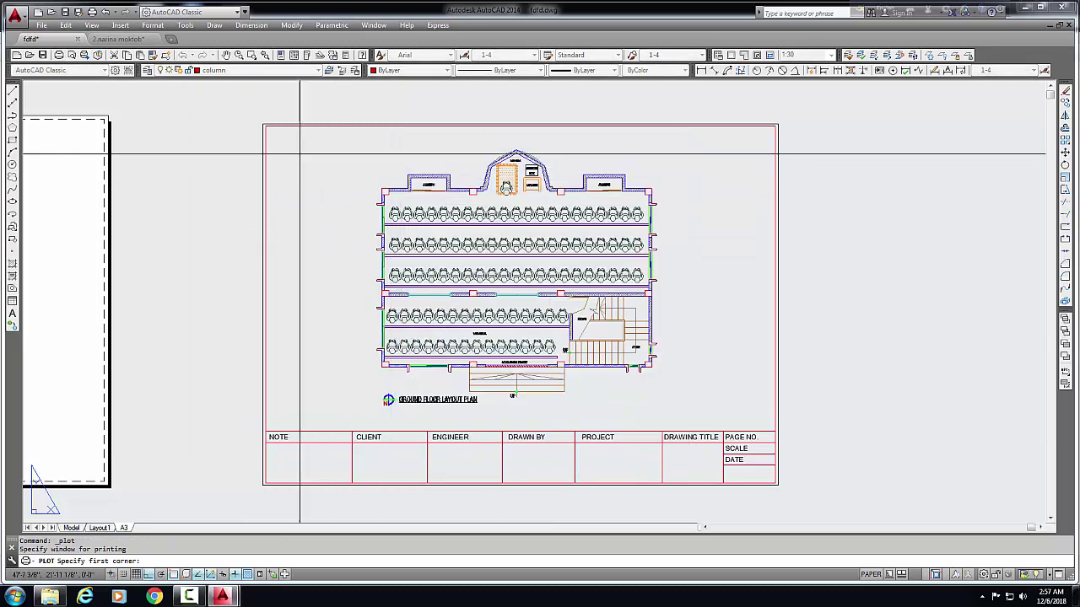
click(263, 123)
scroll(784, 485, up, 2)
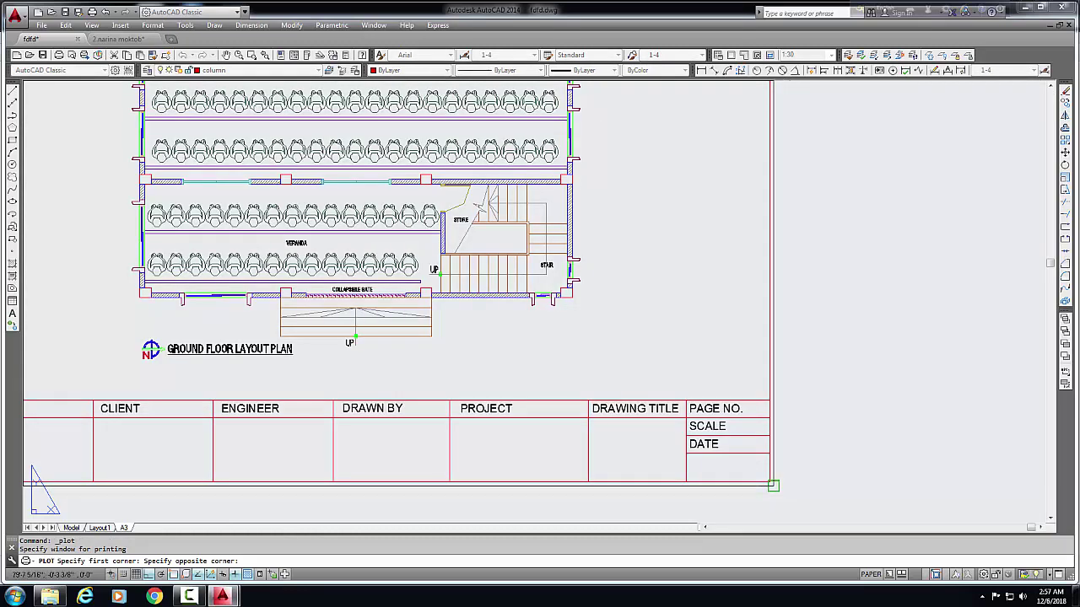
click(773, 482)
click(419, 434)
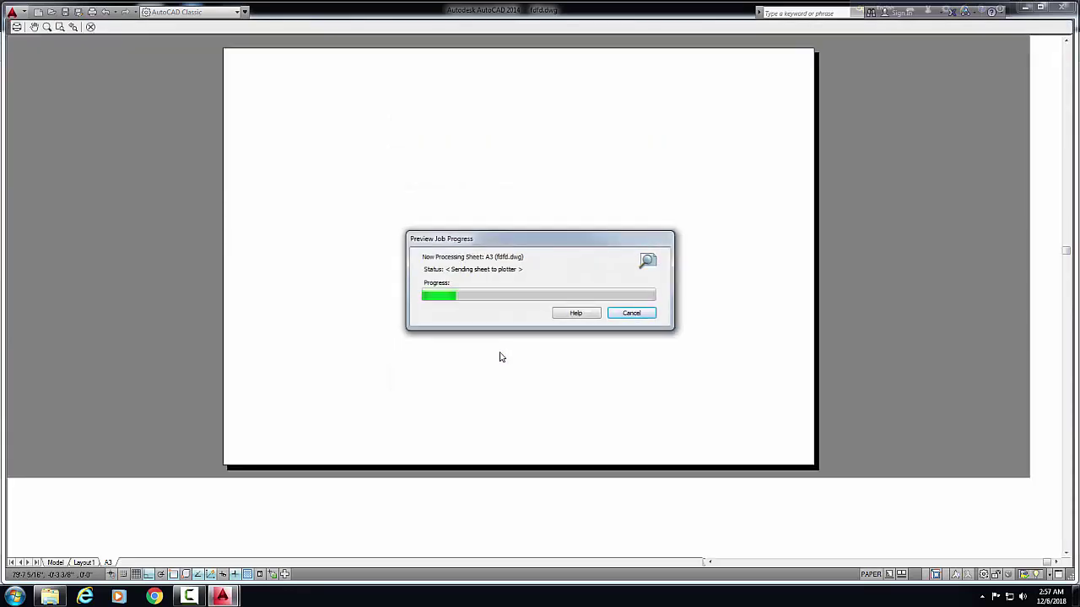